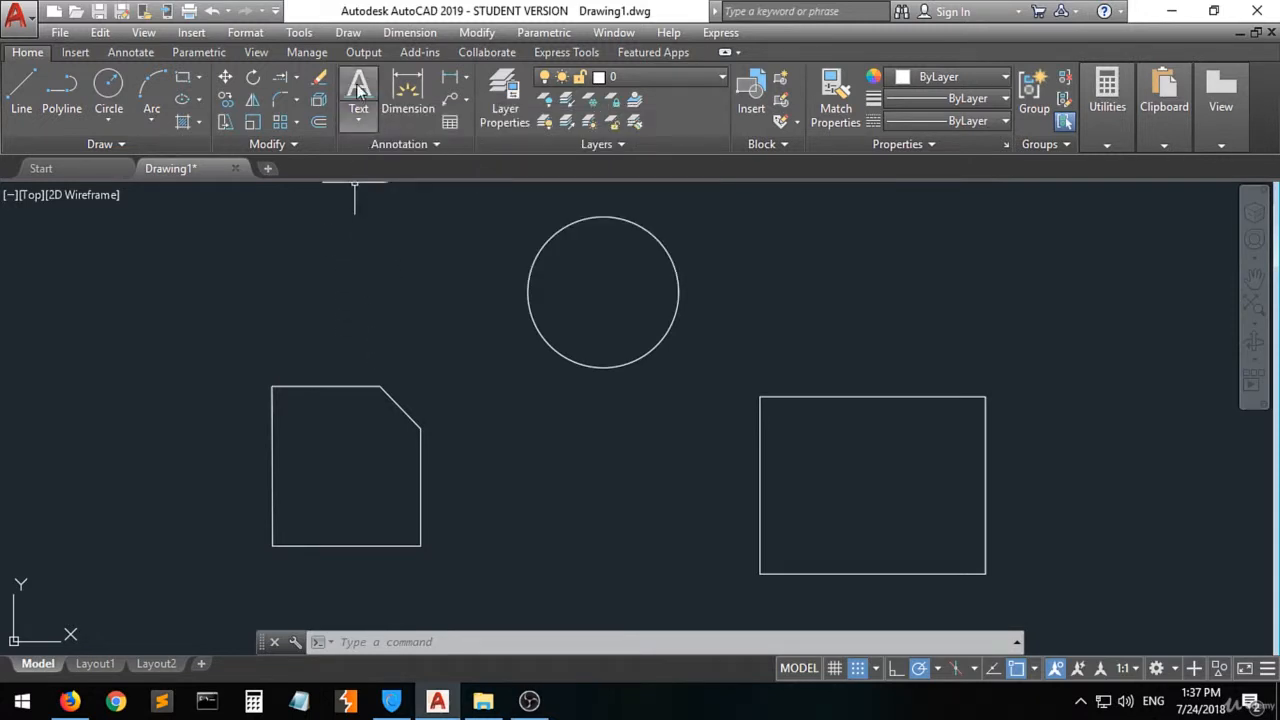
# - Place the single-line text "circle" just below the circle, with height 10 and rotation 0
pyautogui.click(360, 124)
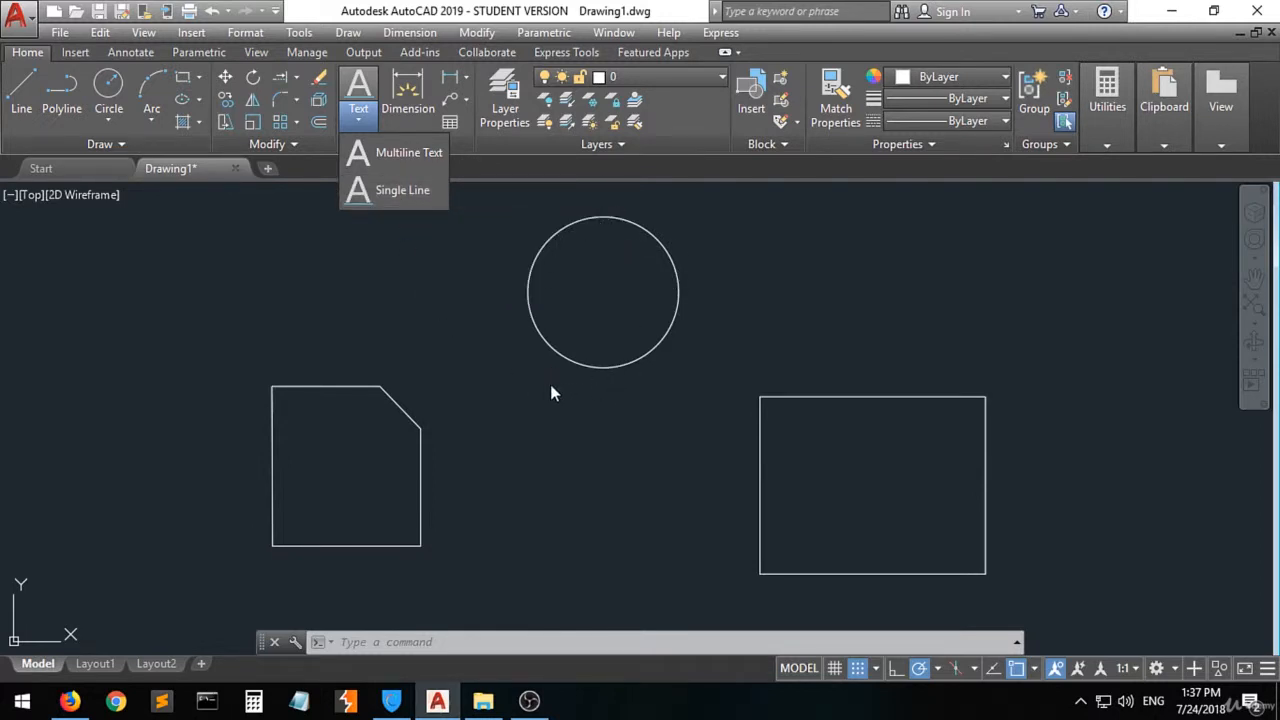
pyautogui.click(391, 190)
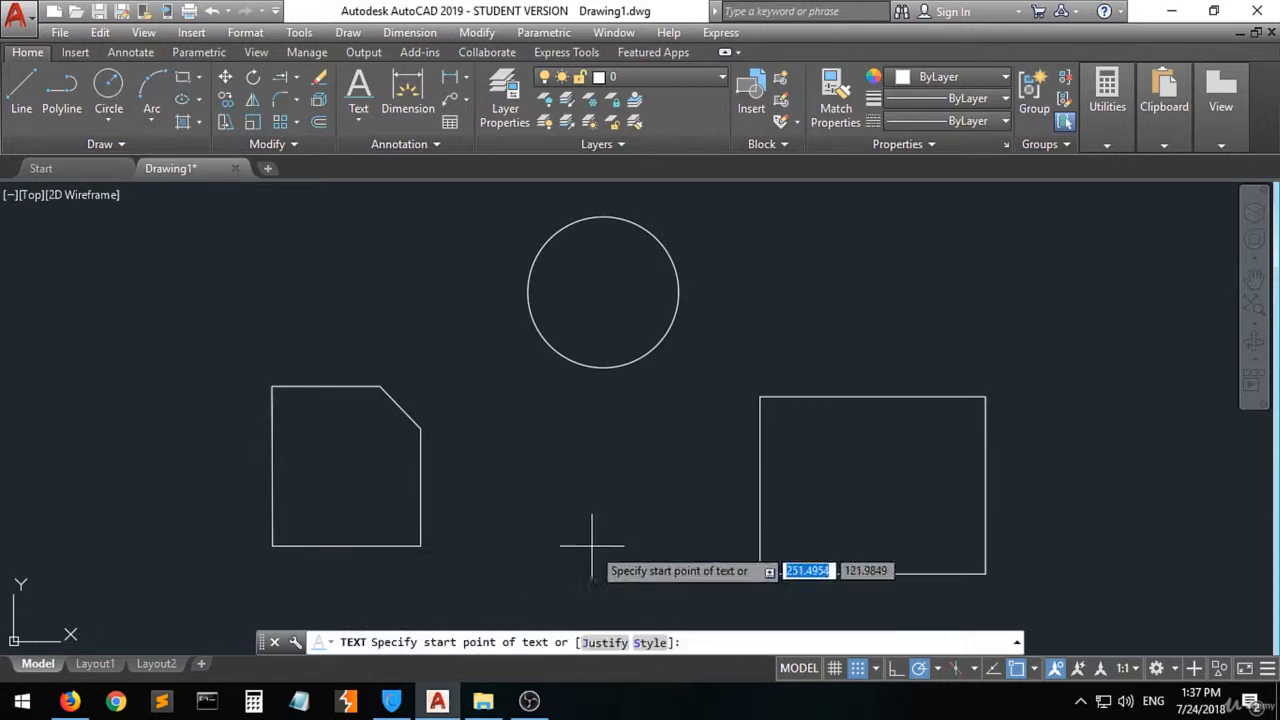
pyautogui.click(541, 388)
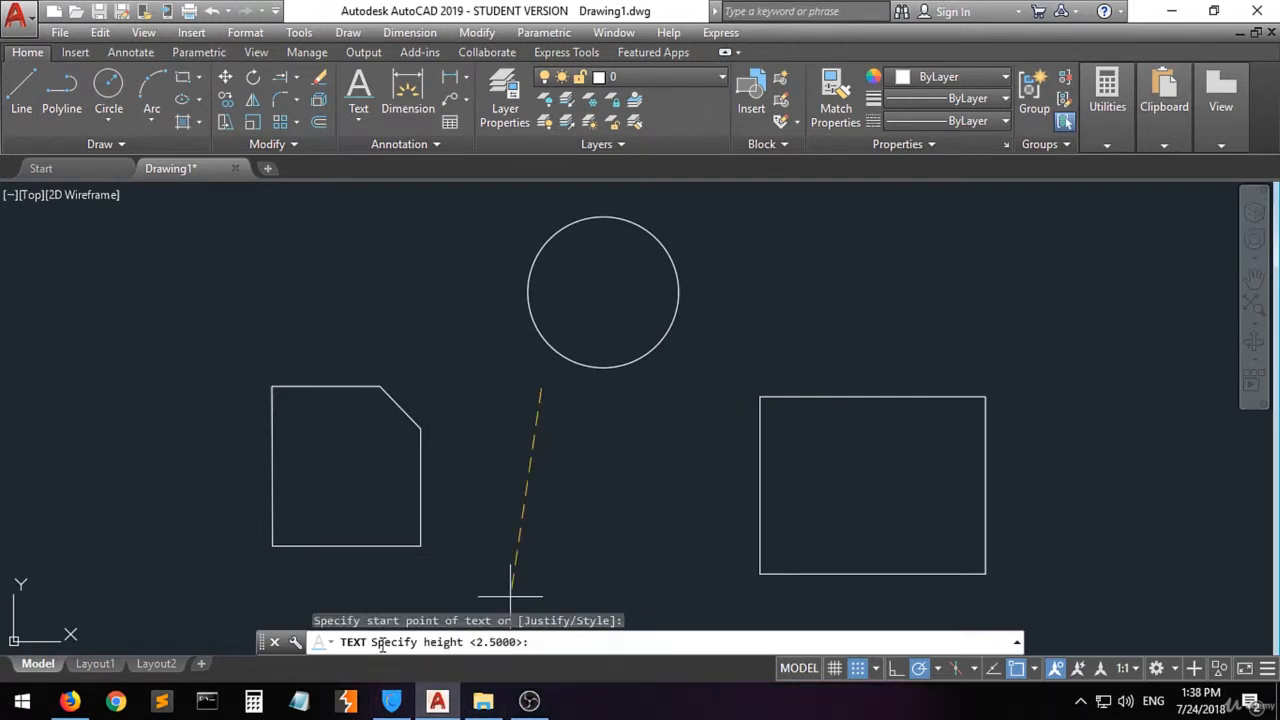
pyautogui.click(540, 369)
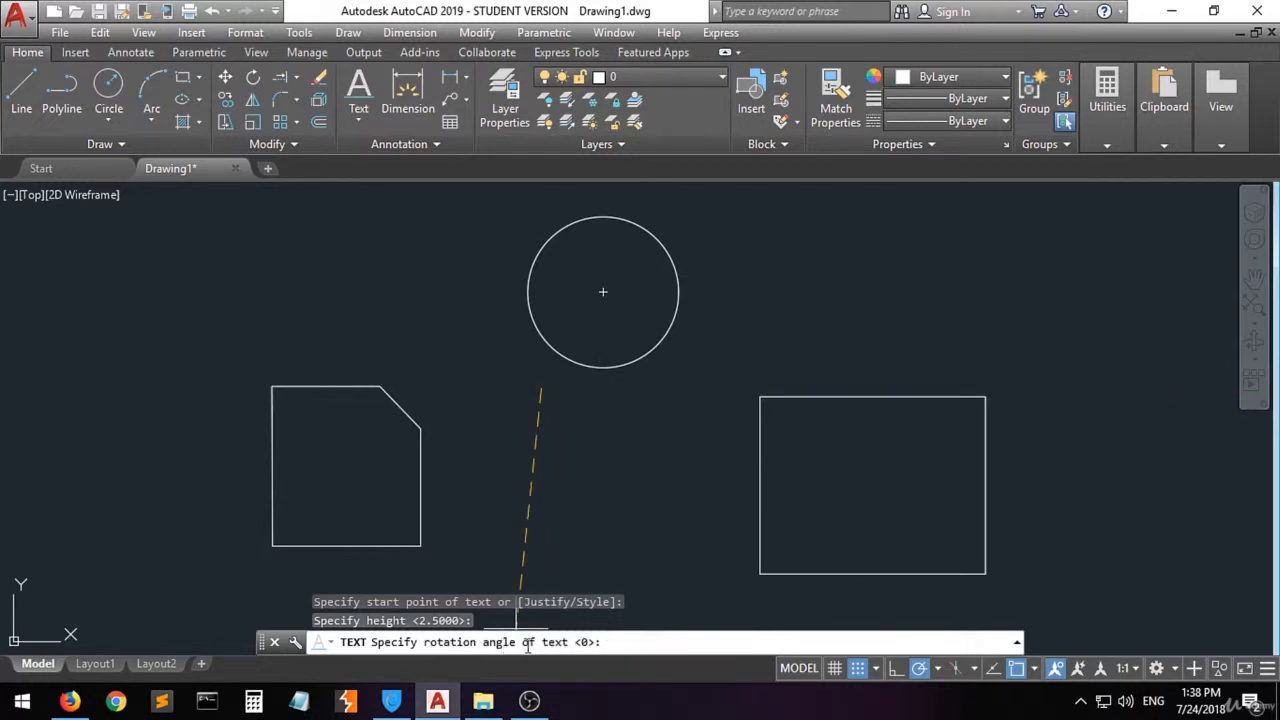
pyautogui.click(663, 388)
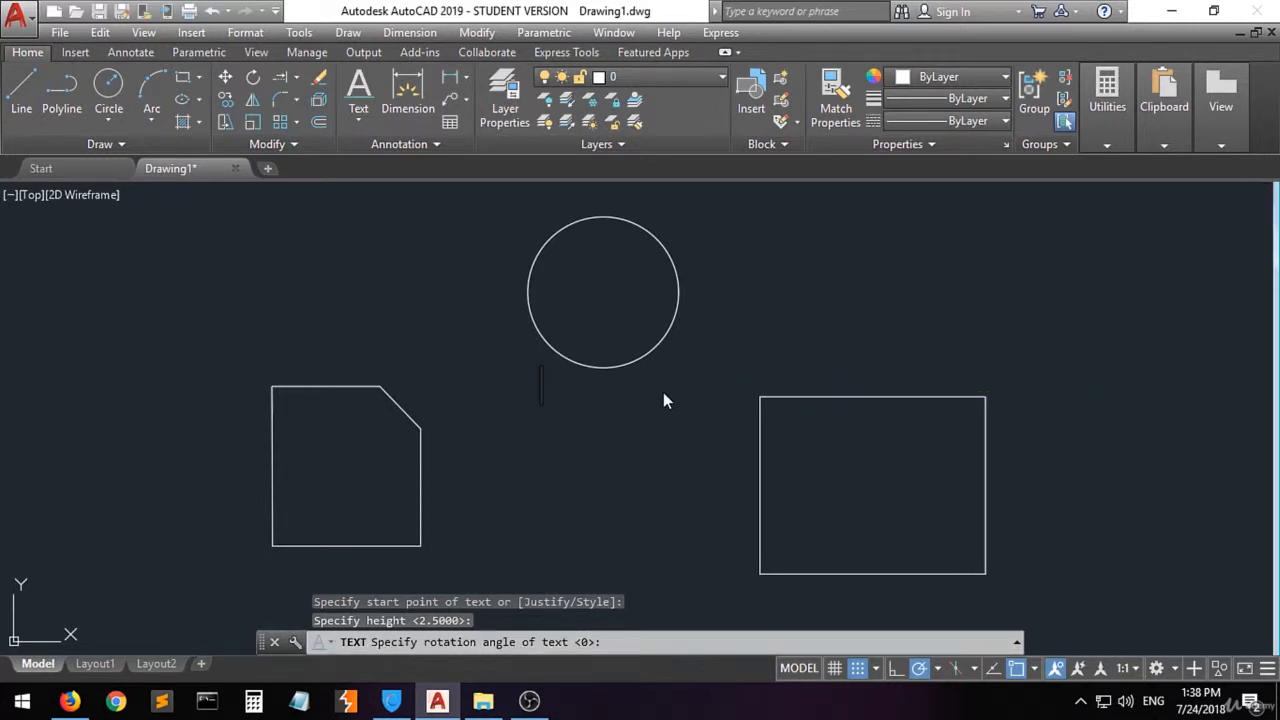
pyautogui.write('Circl')
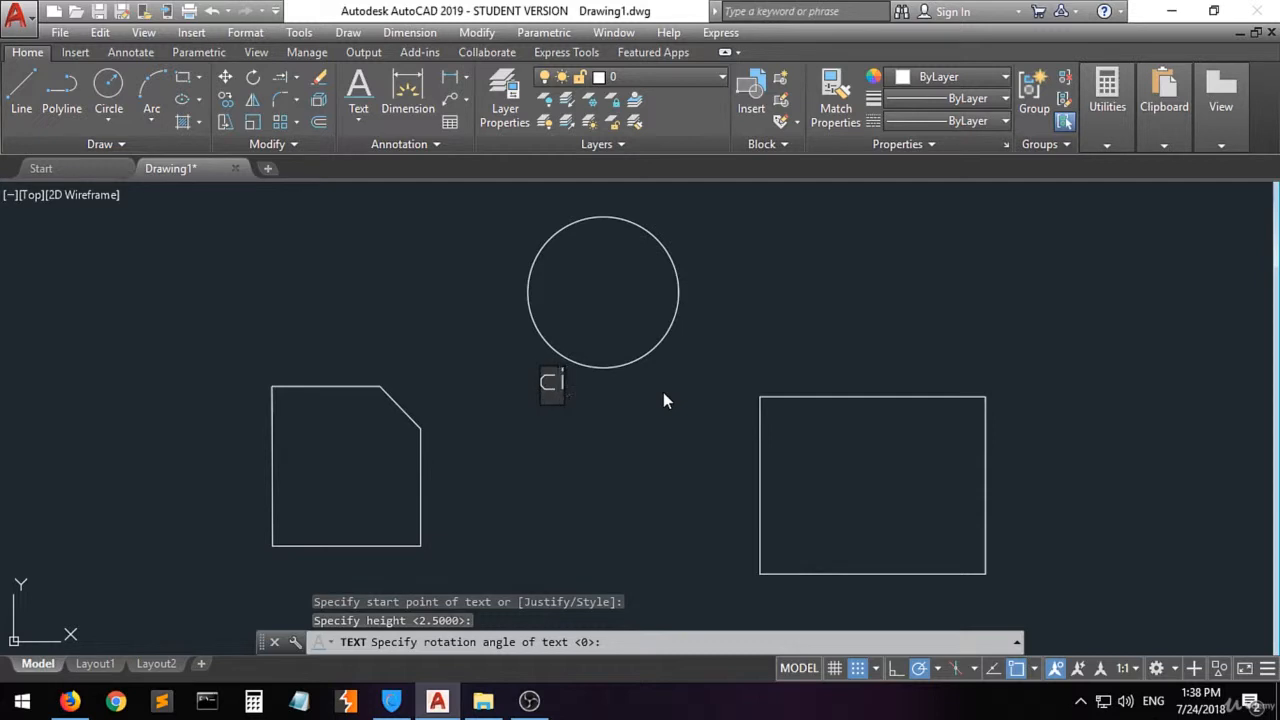
pyautogui.write('e')
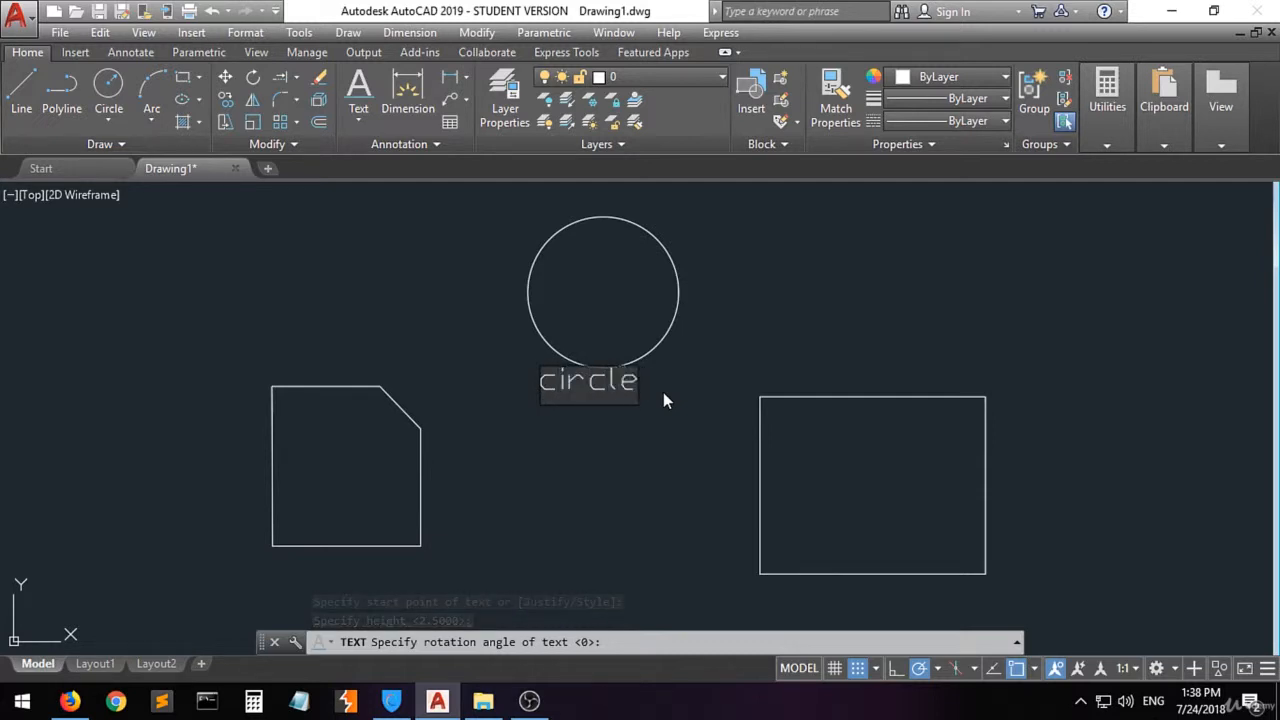
# - Add a second text line reading "546" beneath "circle" and finish the text
pyautogui.press('Return')
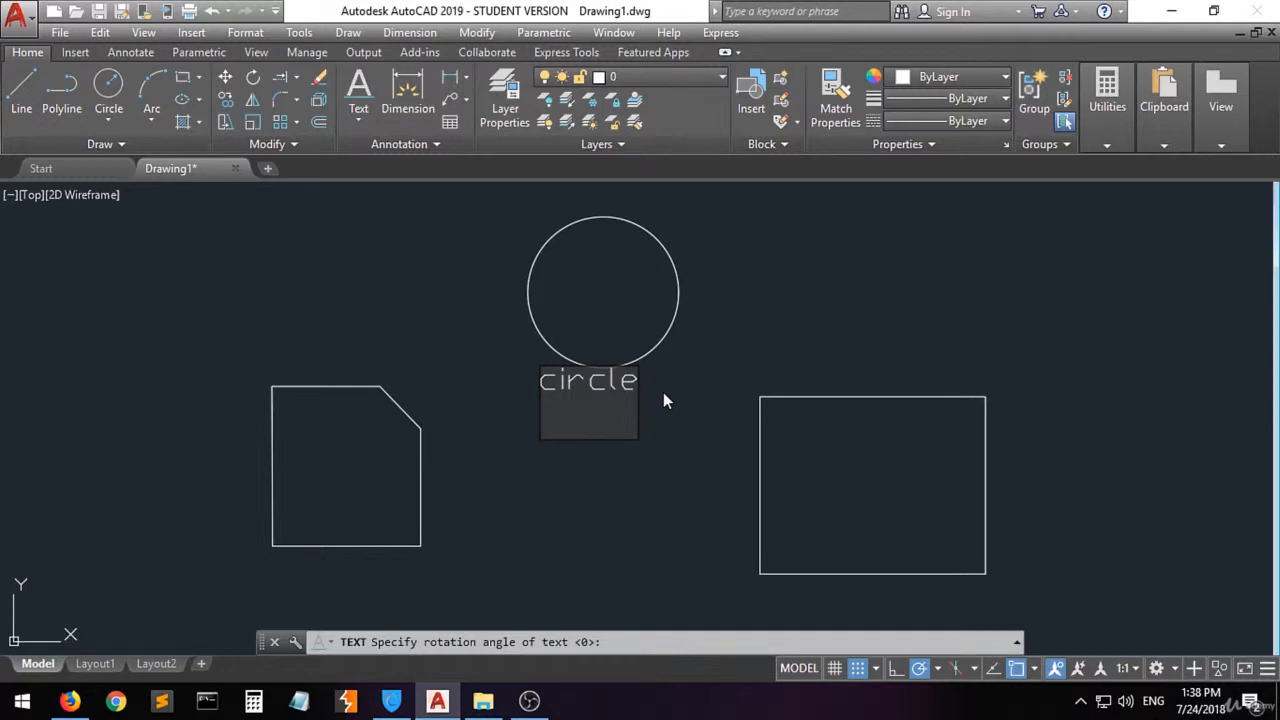
pyautogui.write('546')
pyautogui.press('Return')
pyautogui.press('Return')
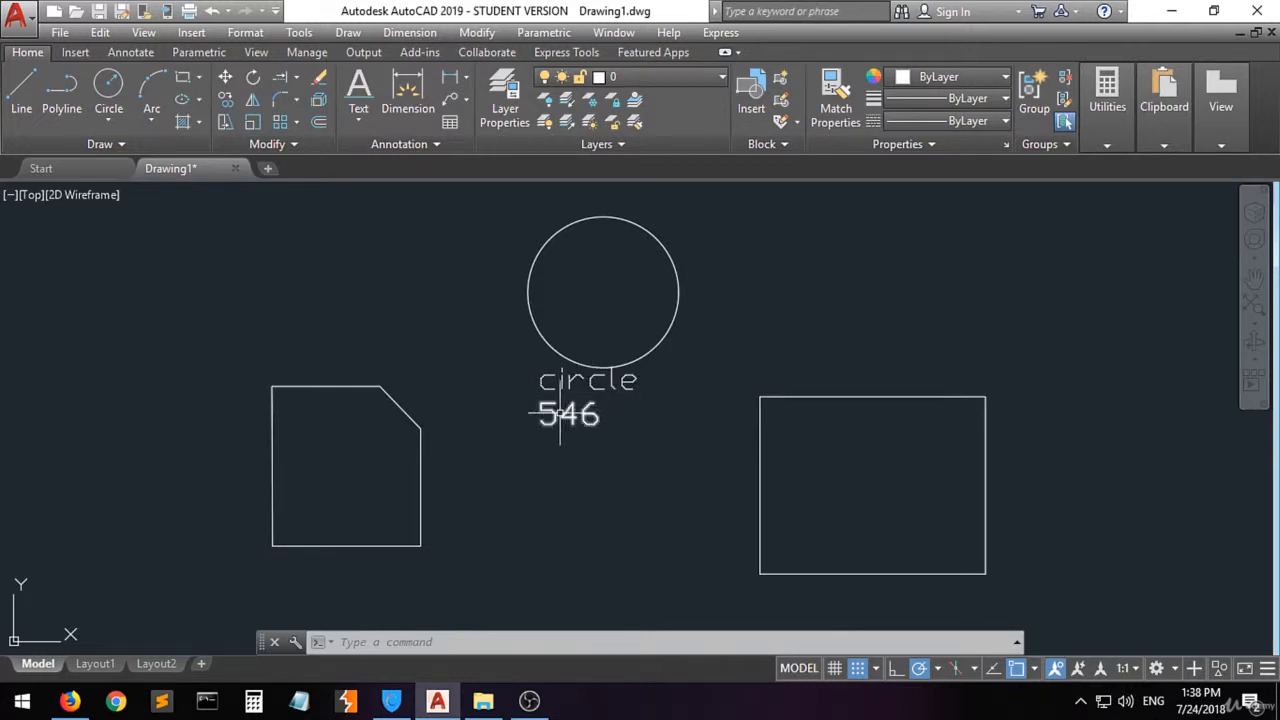
pyautogui.moveTo(555, 414)
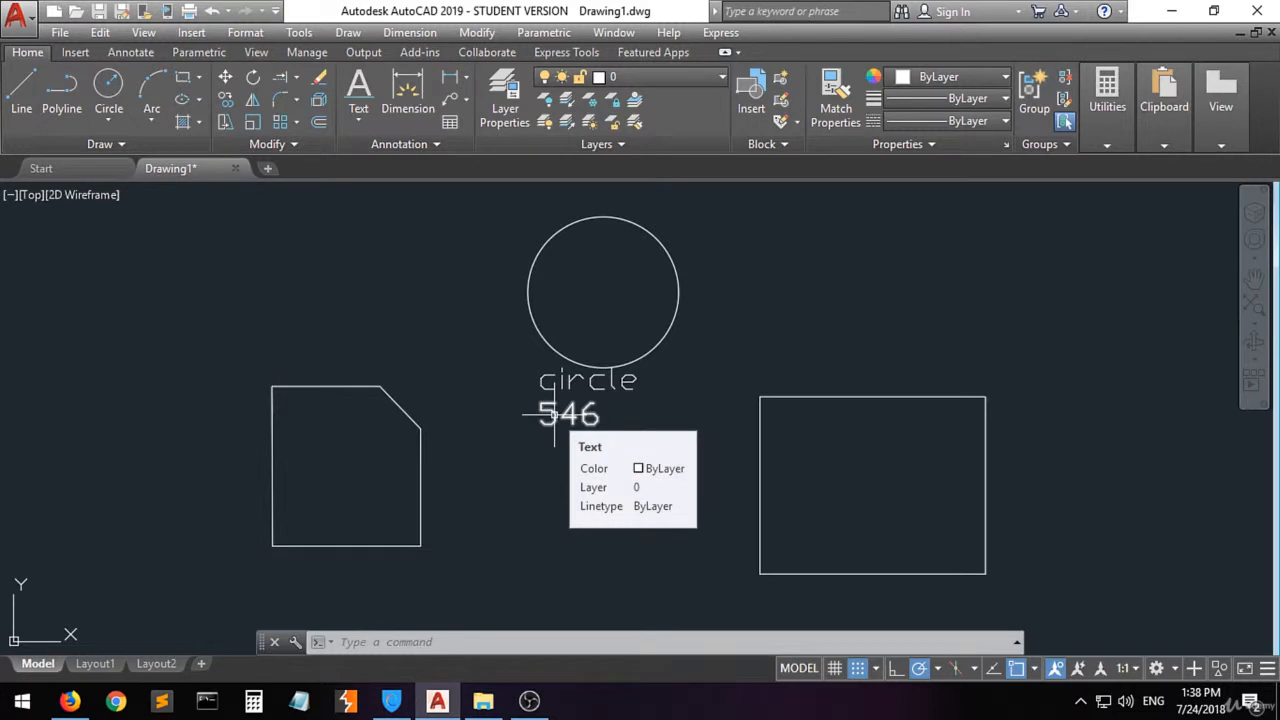
pyautogui.rightClick(553, 414)
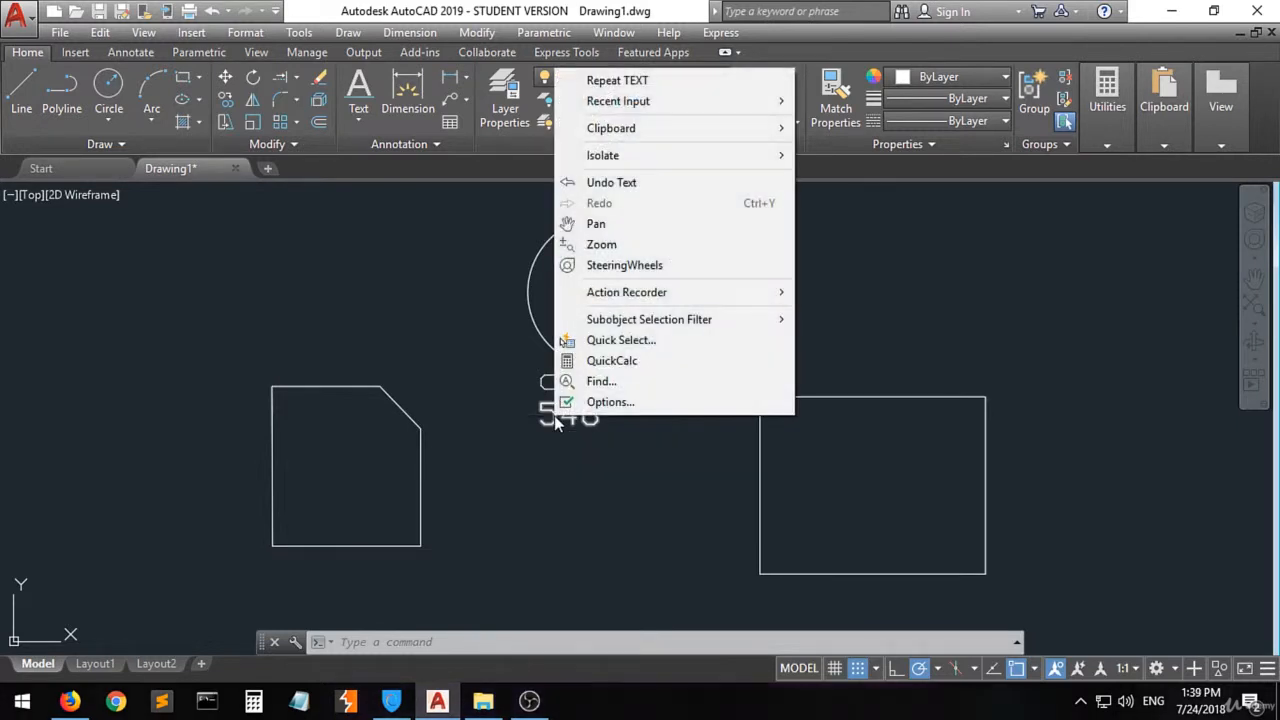
pyautogui.click(558, 482)
pyautogui.click(474, 471)
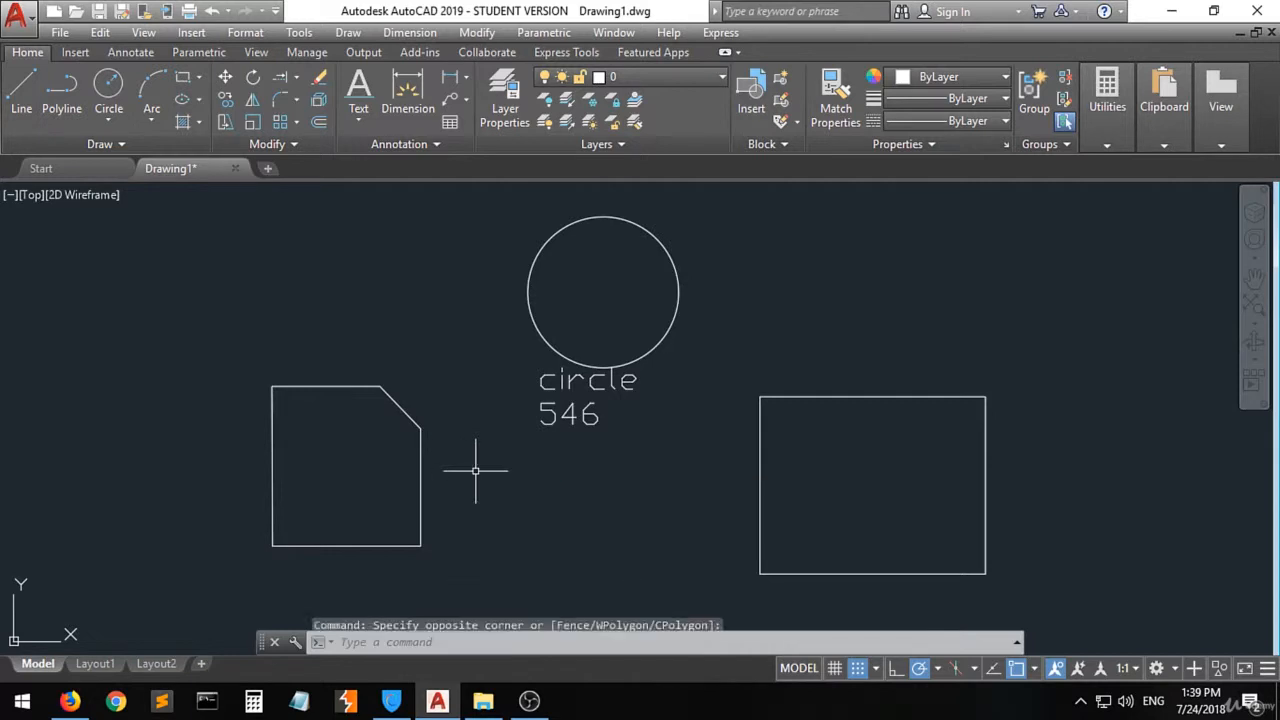
# - Open the properties of the "546" text and bring its text height setting into view
pyautogui.click(569, 418)
pyautogui.rightClick(570, 420)
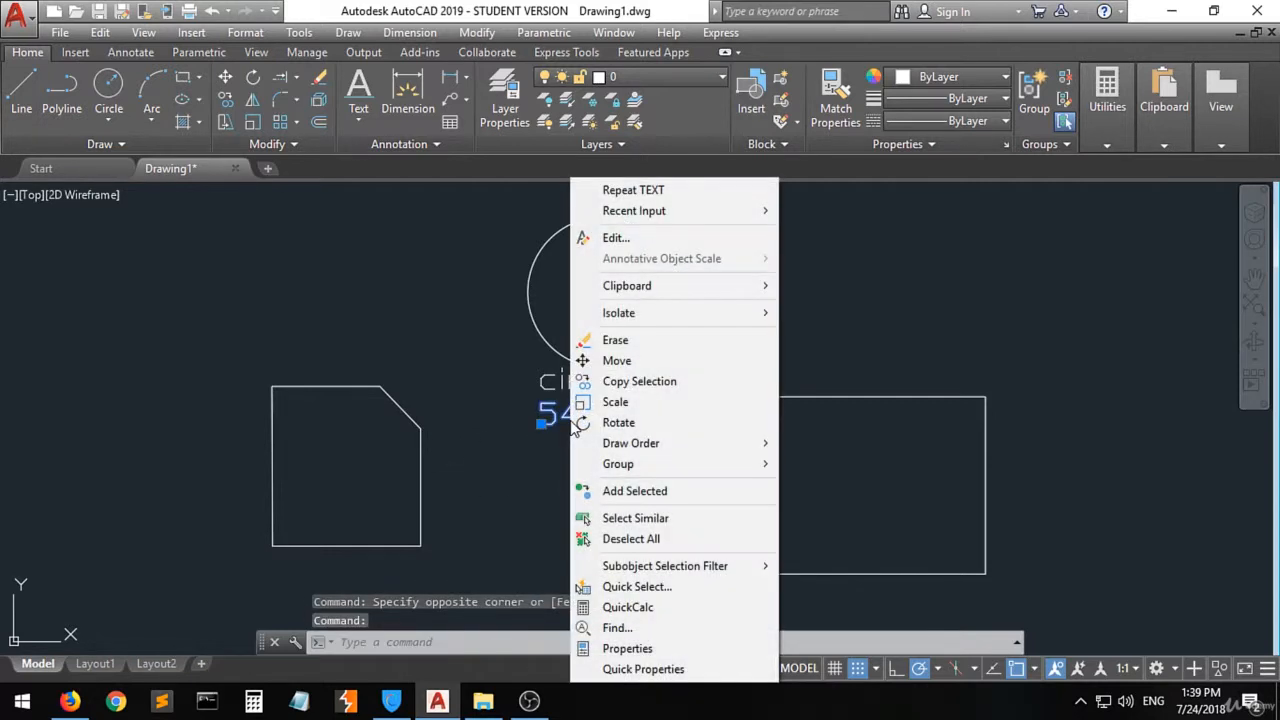
pyautogui.click(667, 650)
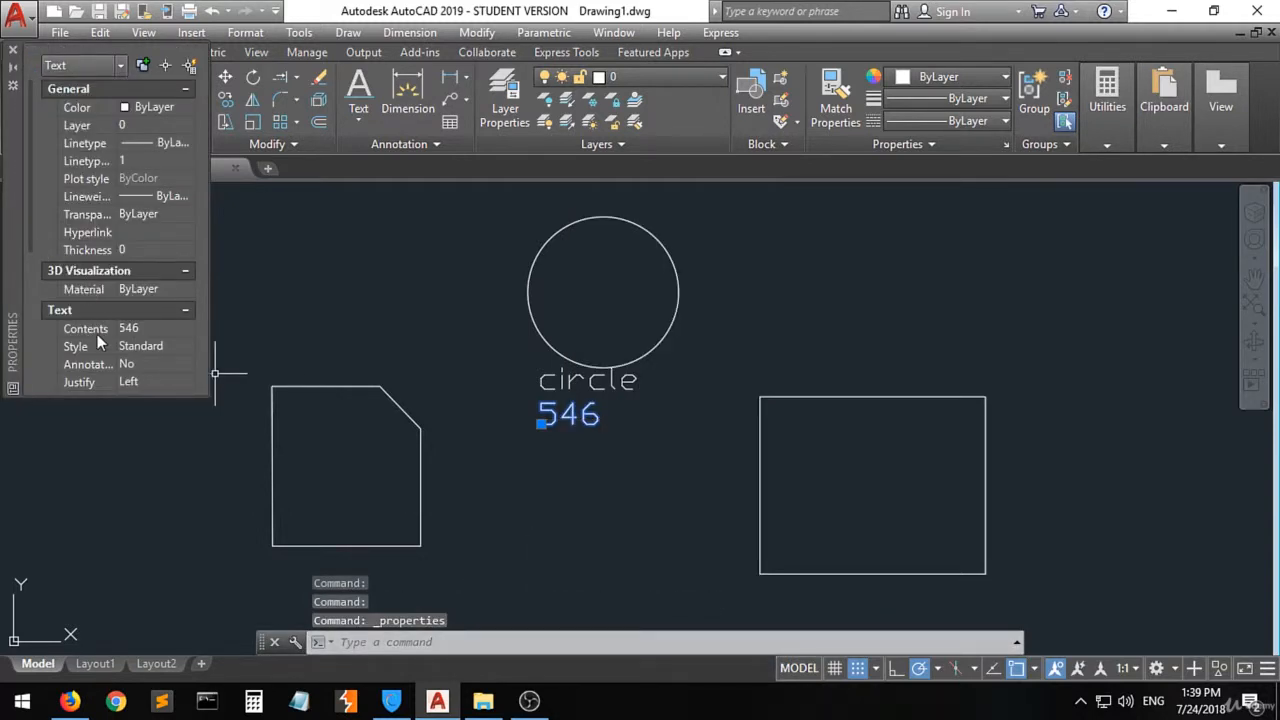
pyautogui.scroll(-3, 109, 336)
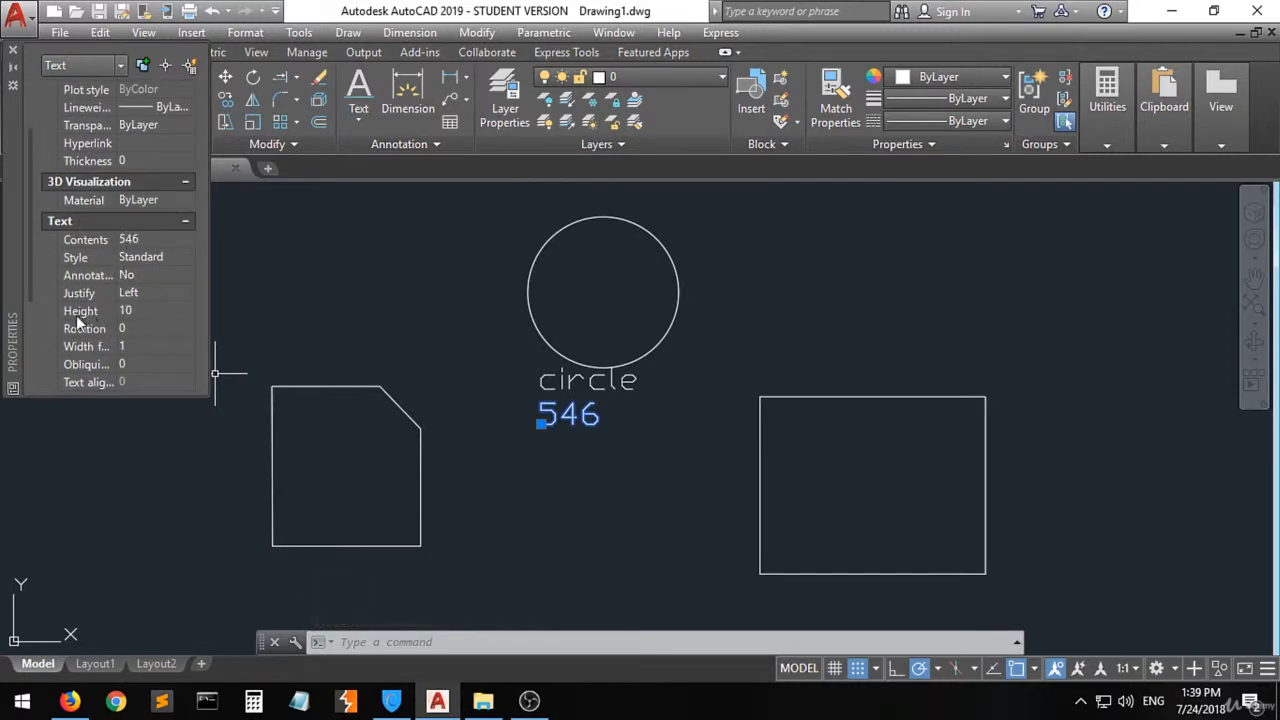
# - Set the height of the "546" text to 5
pyautogui.click(126, 312)
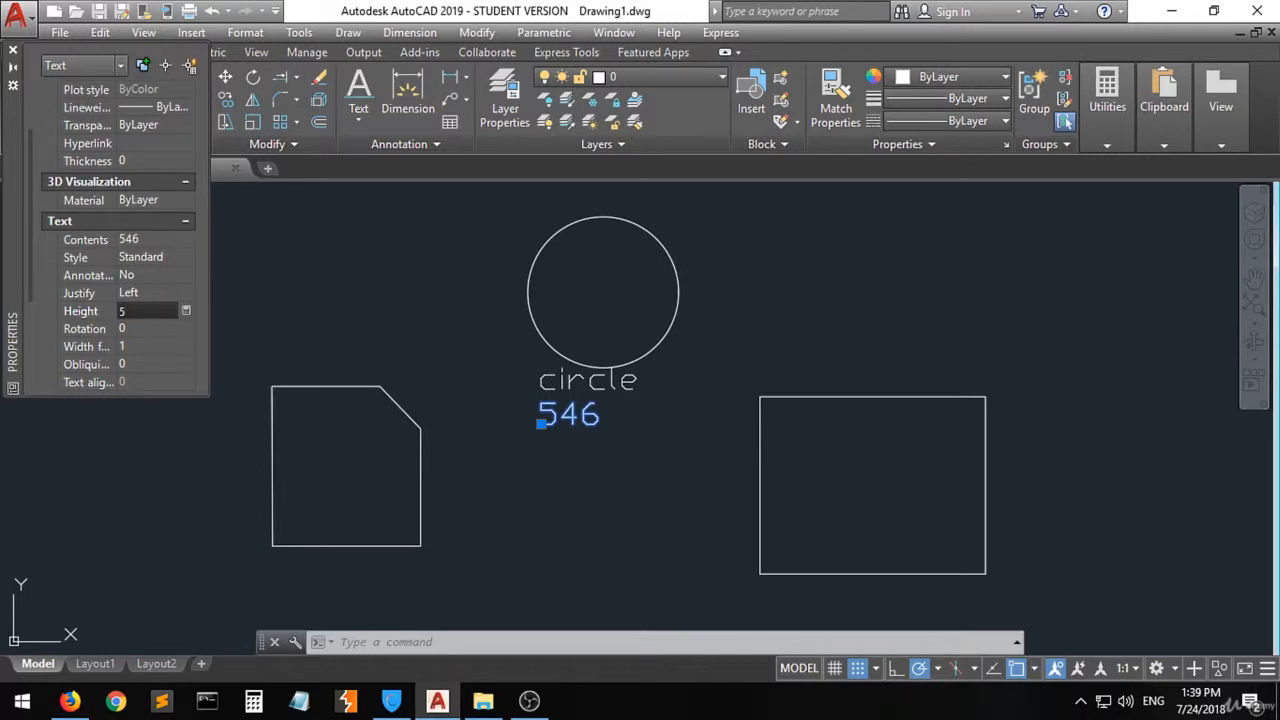
pyautogui.write('5')
pyautogui.click(126, 328)
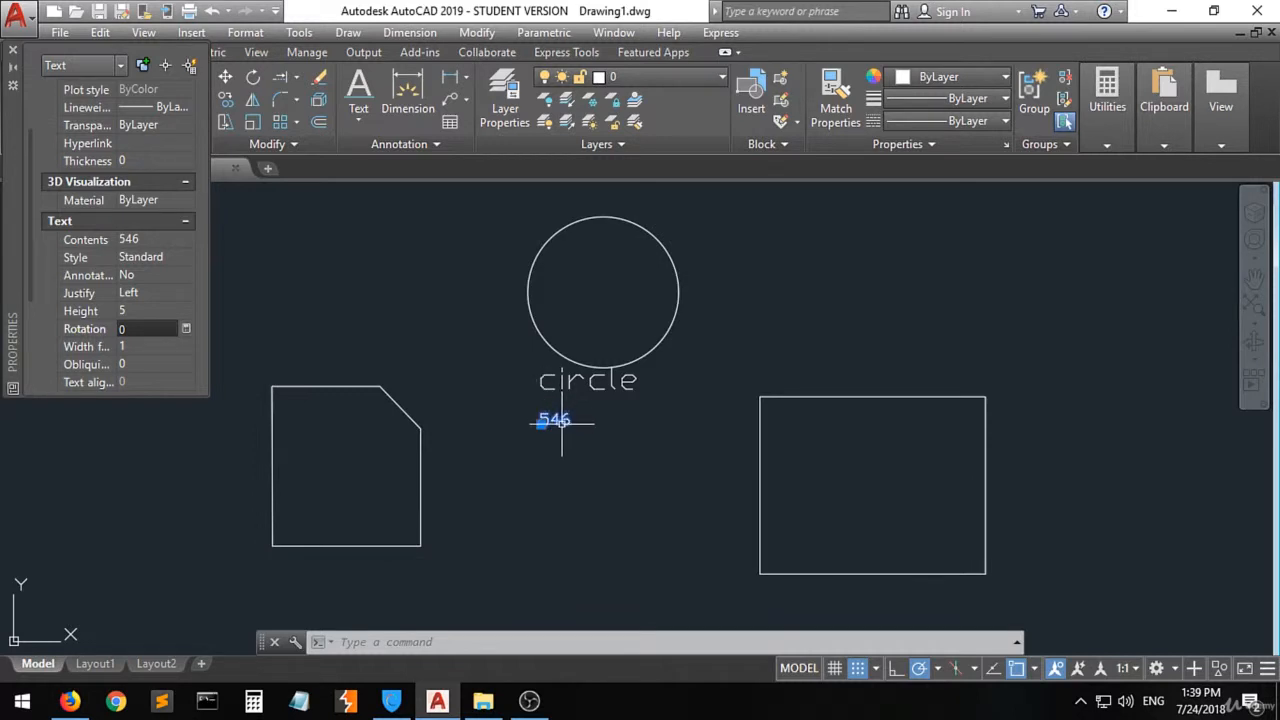
# - Set the height of the "546" text to 20, close its properties and clear the selection
pyautogui.click(137, 311)
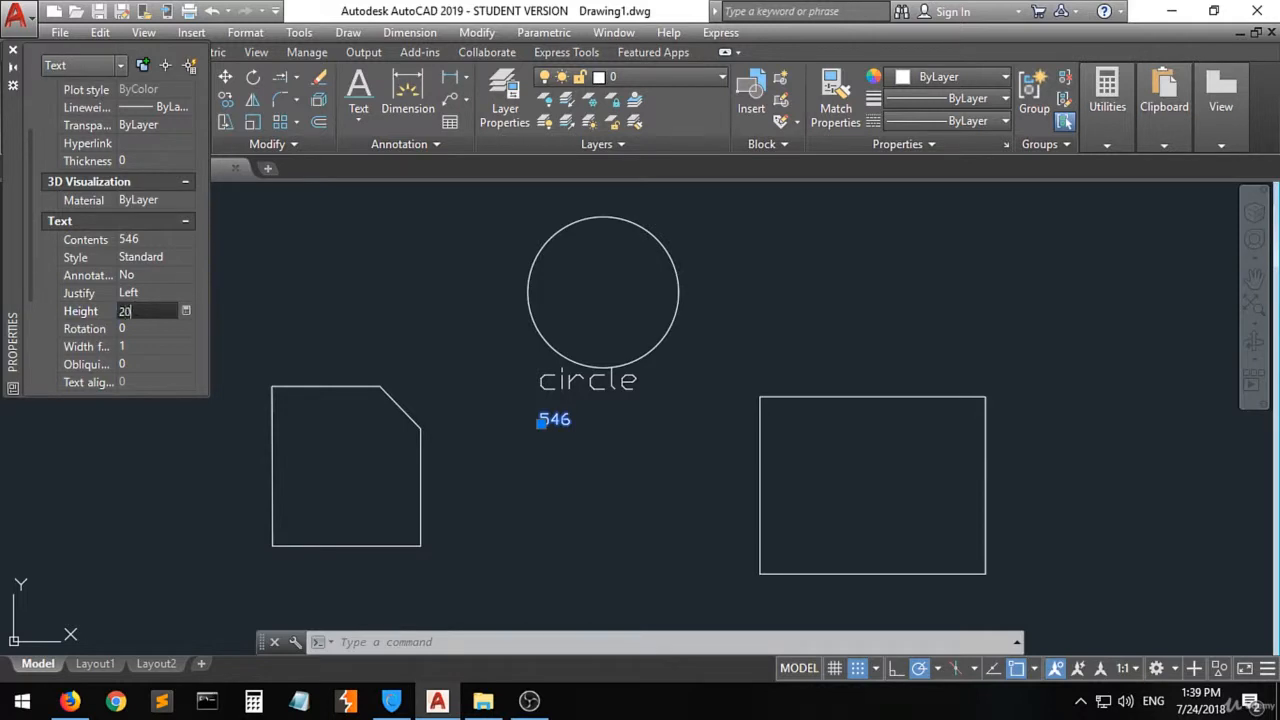
pyautogui.press('Return')
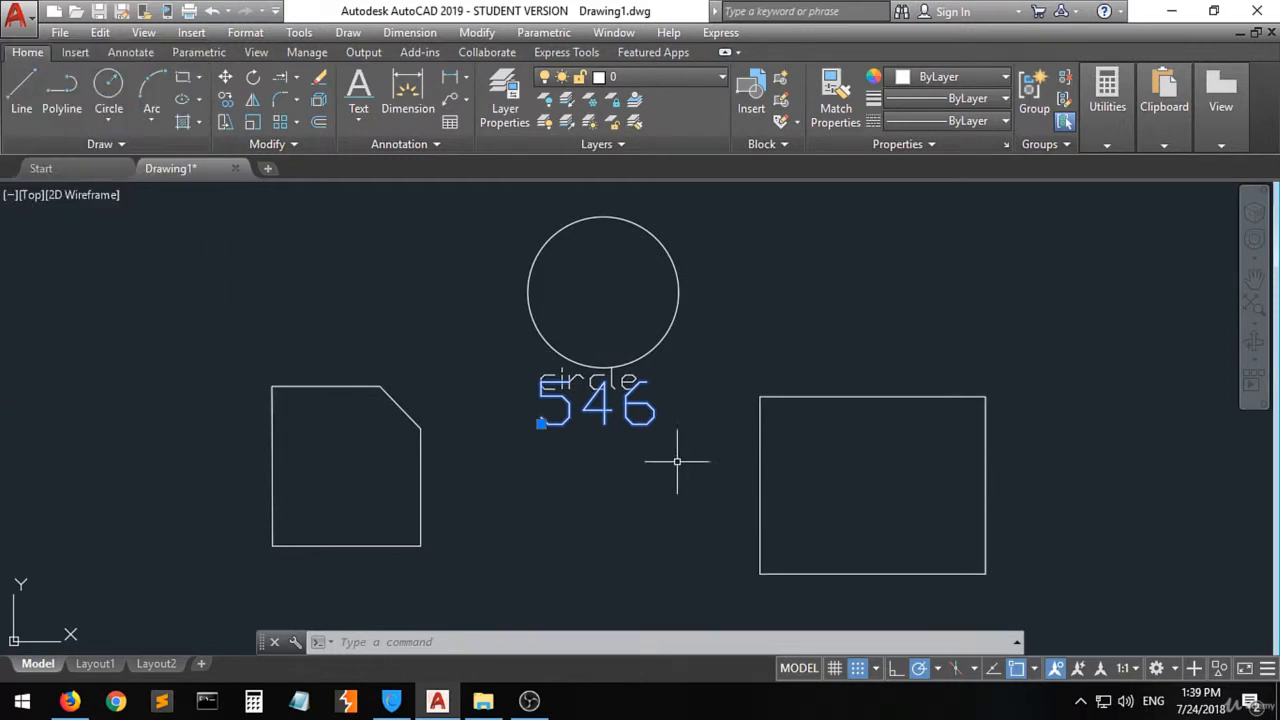
pyautogui.click(500, 471)
pyautogui.click(543, 509)
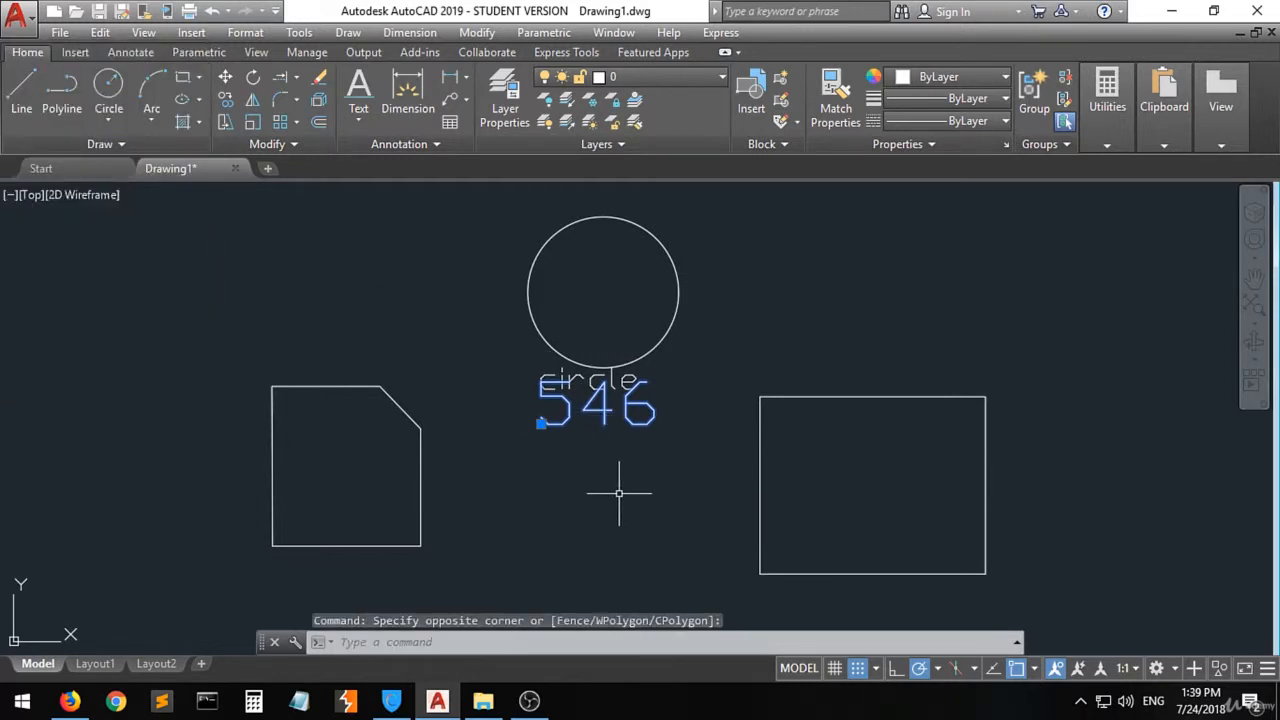
pyautogui.press('Escape')
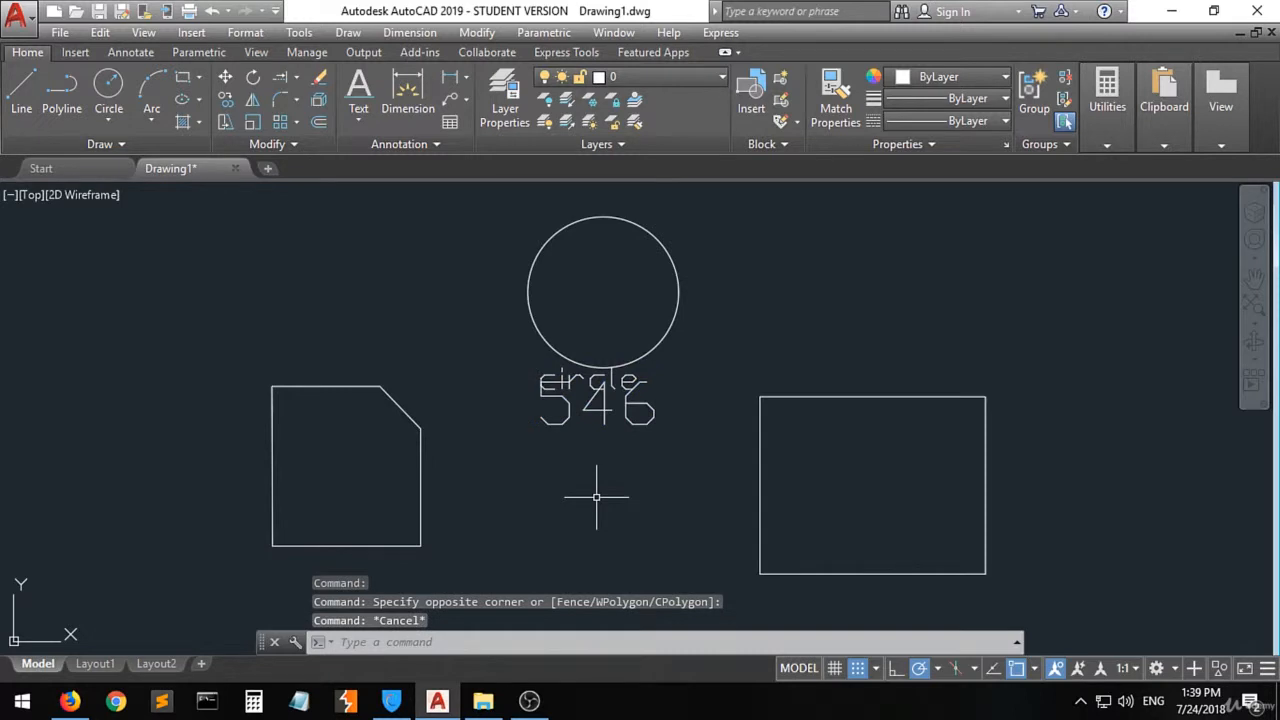
# - Move the "546" text straight down by about 10 units so it clears the word "circle"
pyautogui.click(590, 408)
pyautogui.click(225, 77)
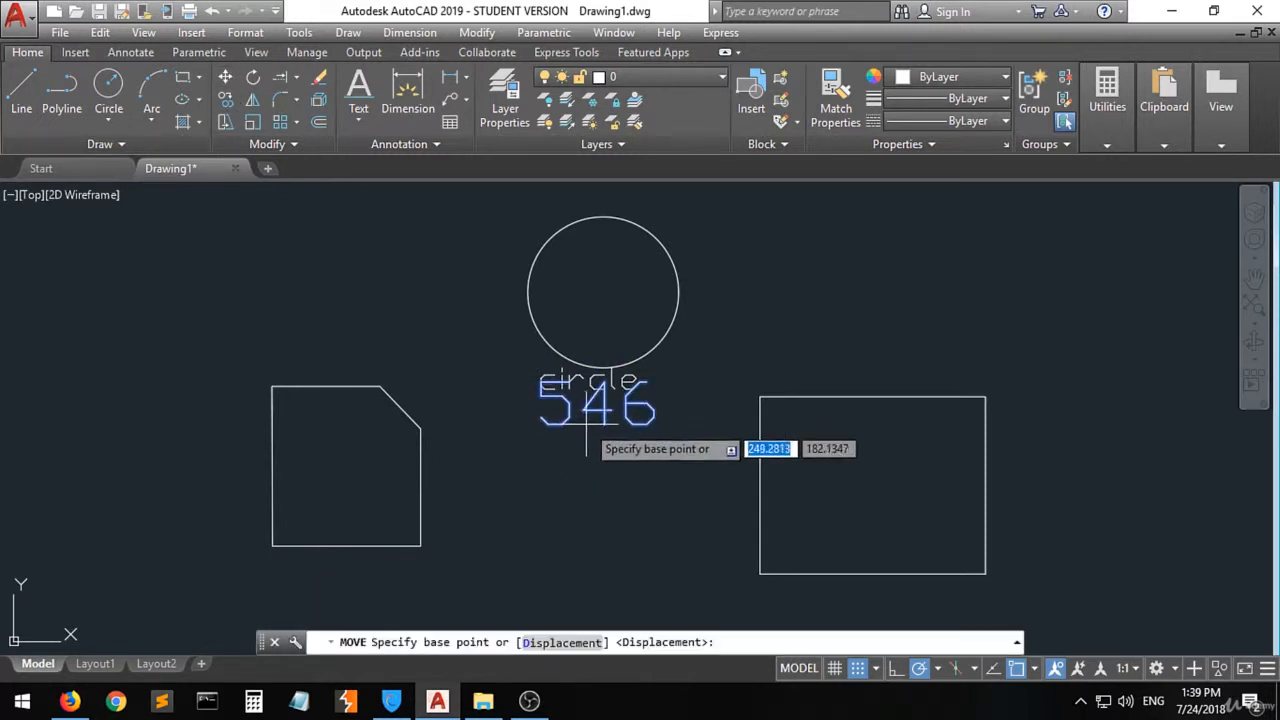
pyautogui.click(596, 424)
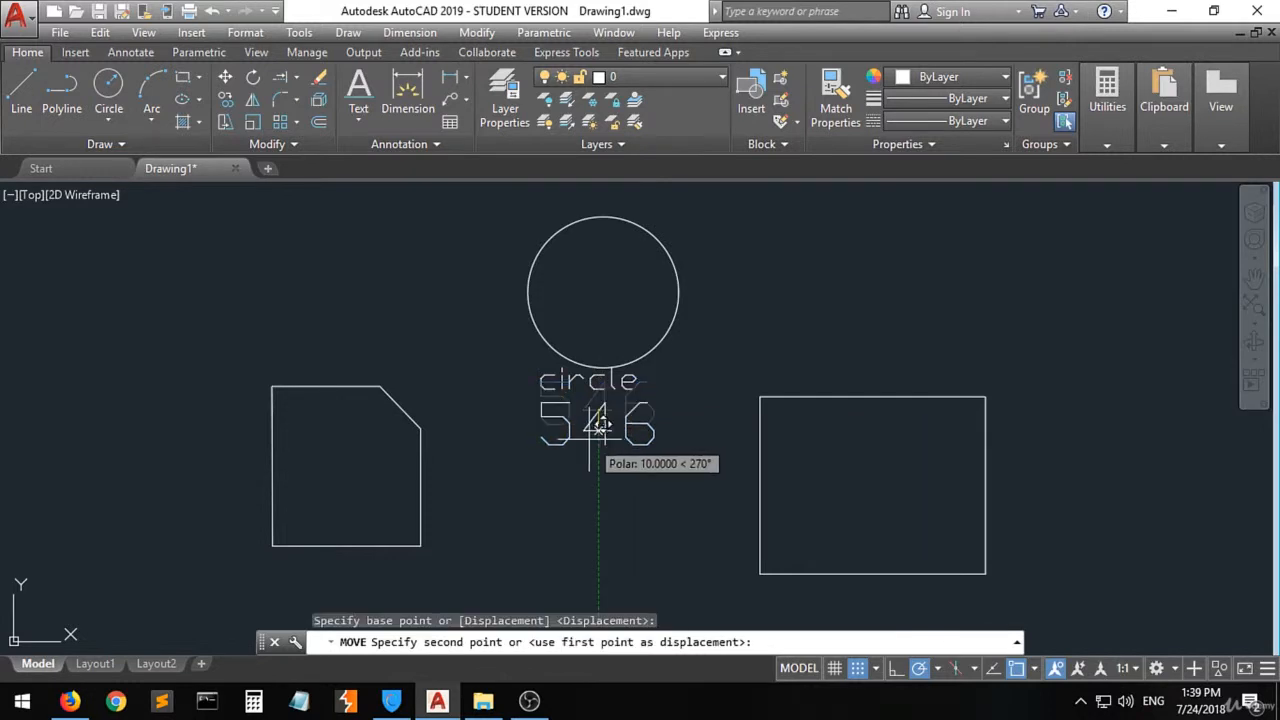
pyautogui.click(598, 424)
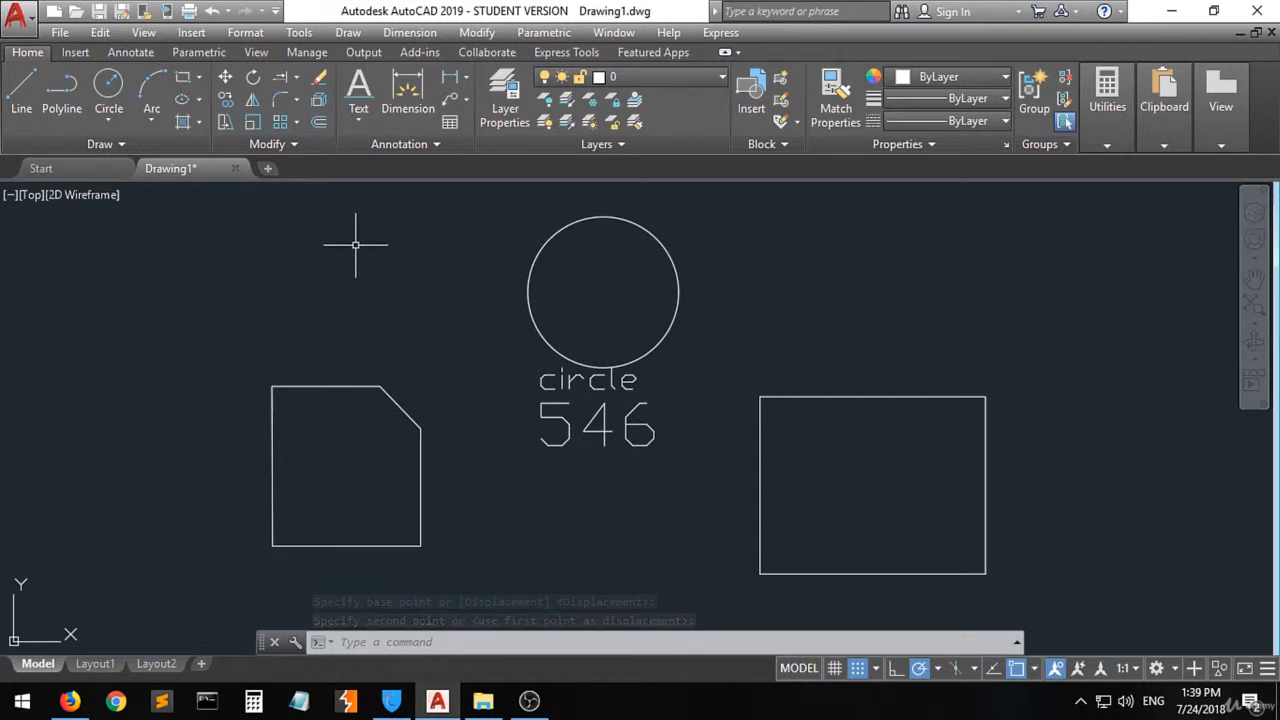
# - Add a linear dimension to the rectangle's top edge, placing the dimension line above it
pyautogui.click(466, 82)
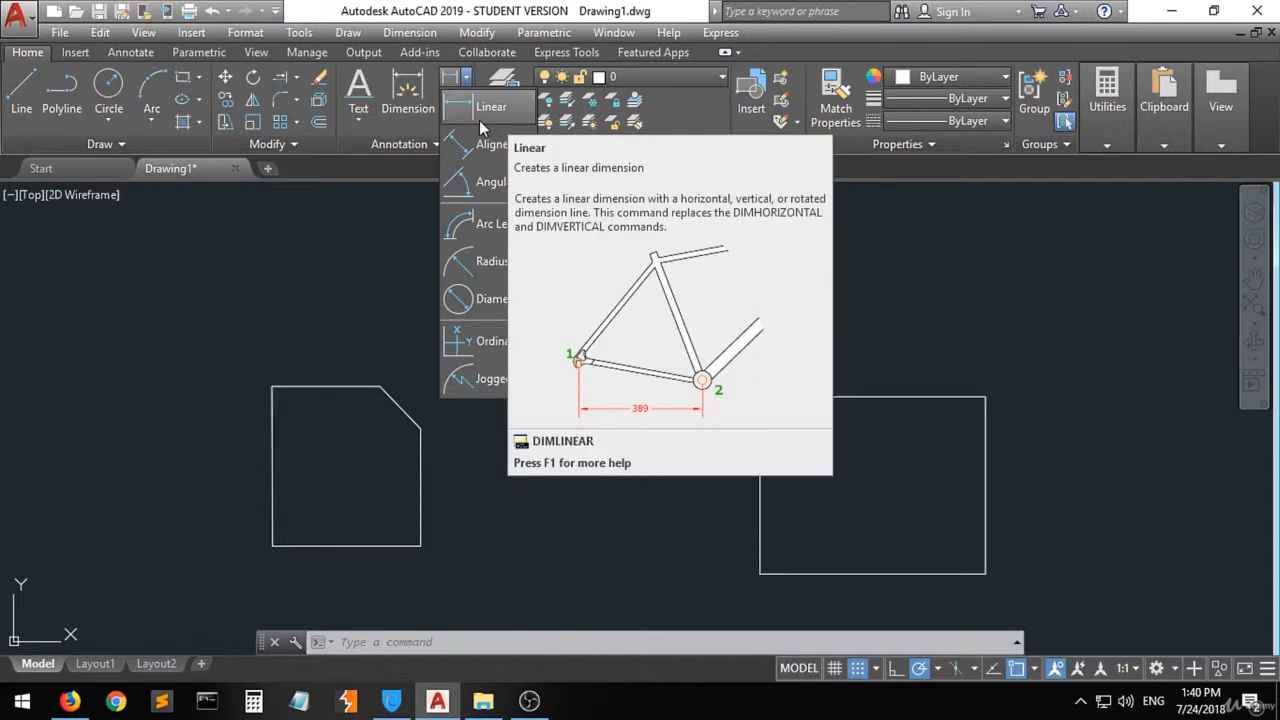
pyautogui.click(479, 120)
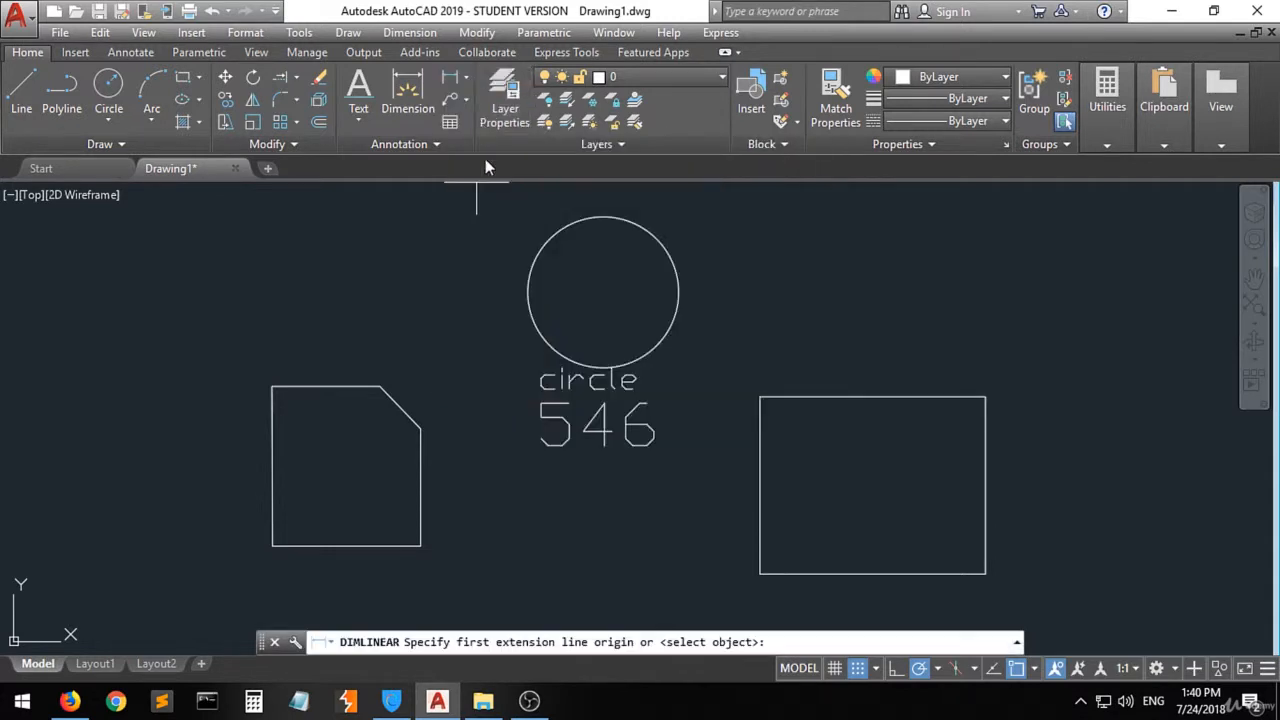
pyautogui.click(985, 396)
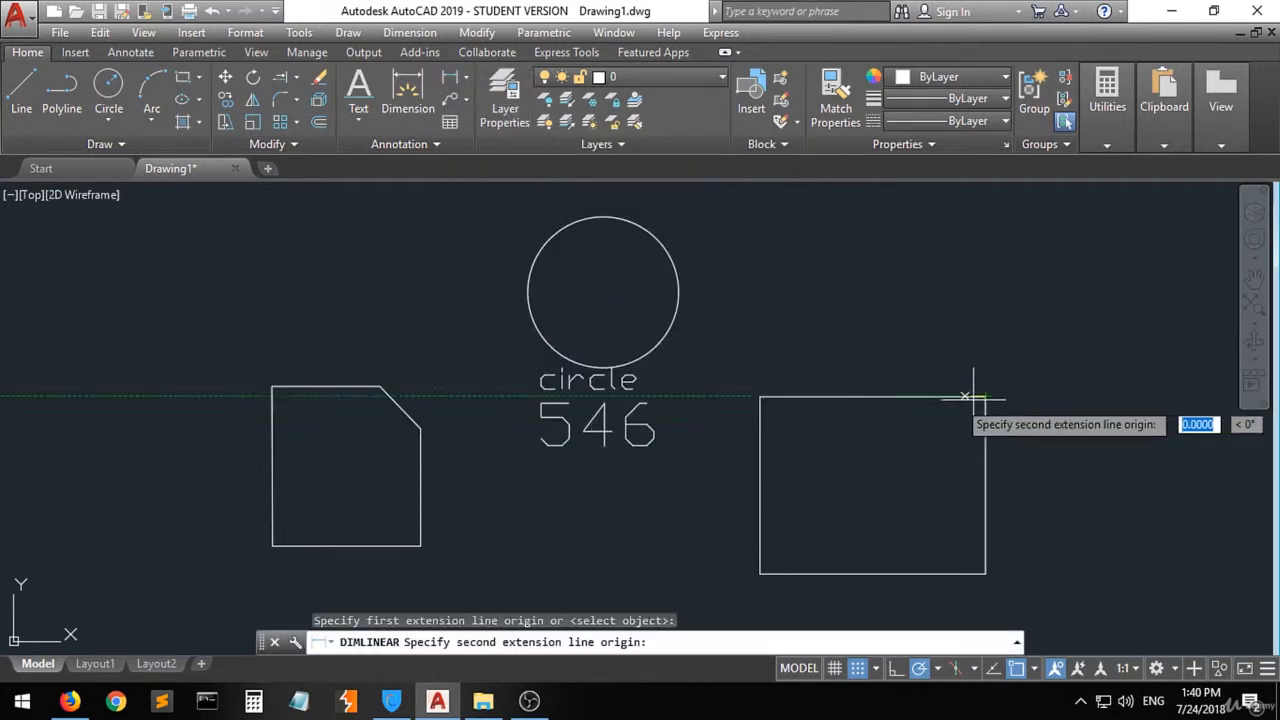
pyautogui.click(760, 396)
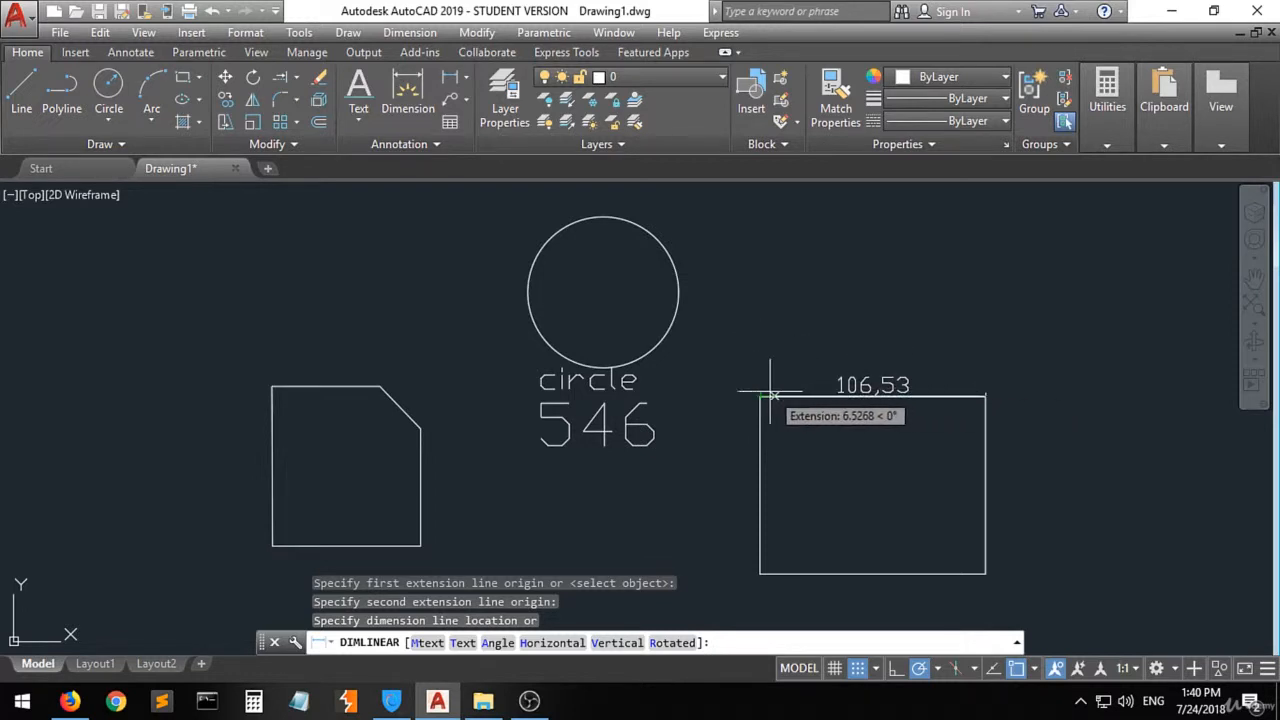
pyautogui.click(764, 353)
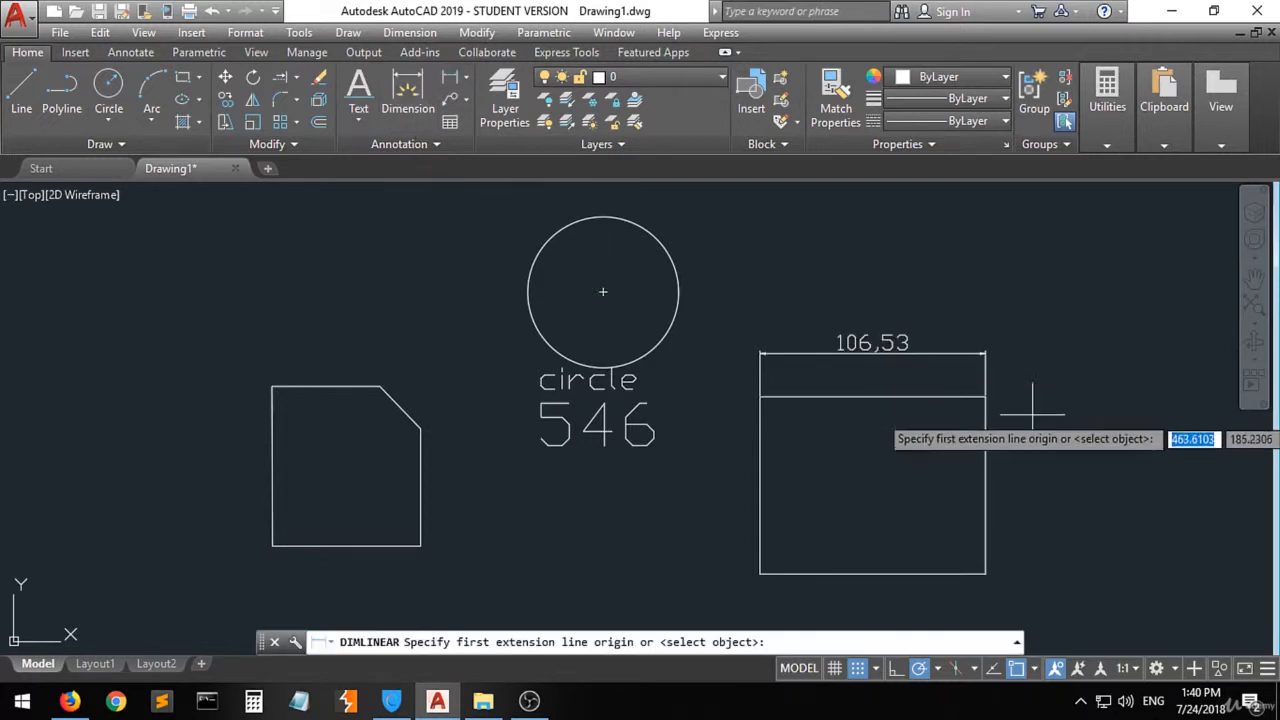
# - Add a vertical linear dimension to the rectangle's right edge, placing the dimension line outside the shape
pyautogui.click(985, 397)
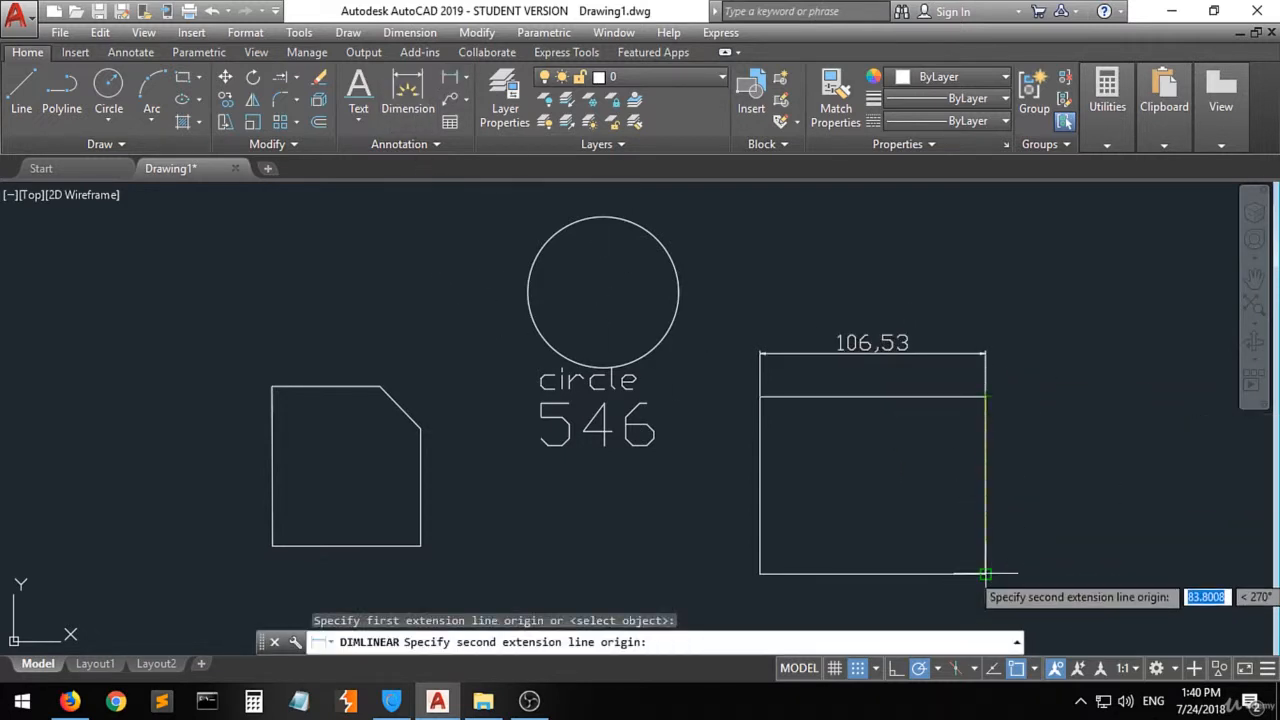
pyautogui.click(985, 574)
pyautogui.click(1056, 572)
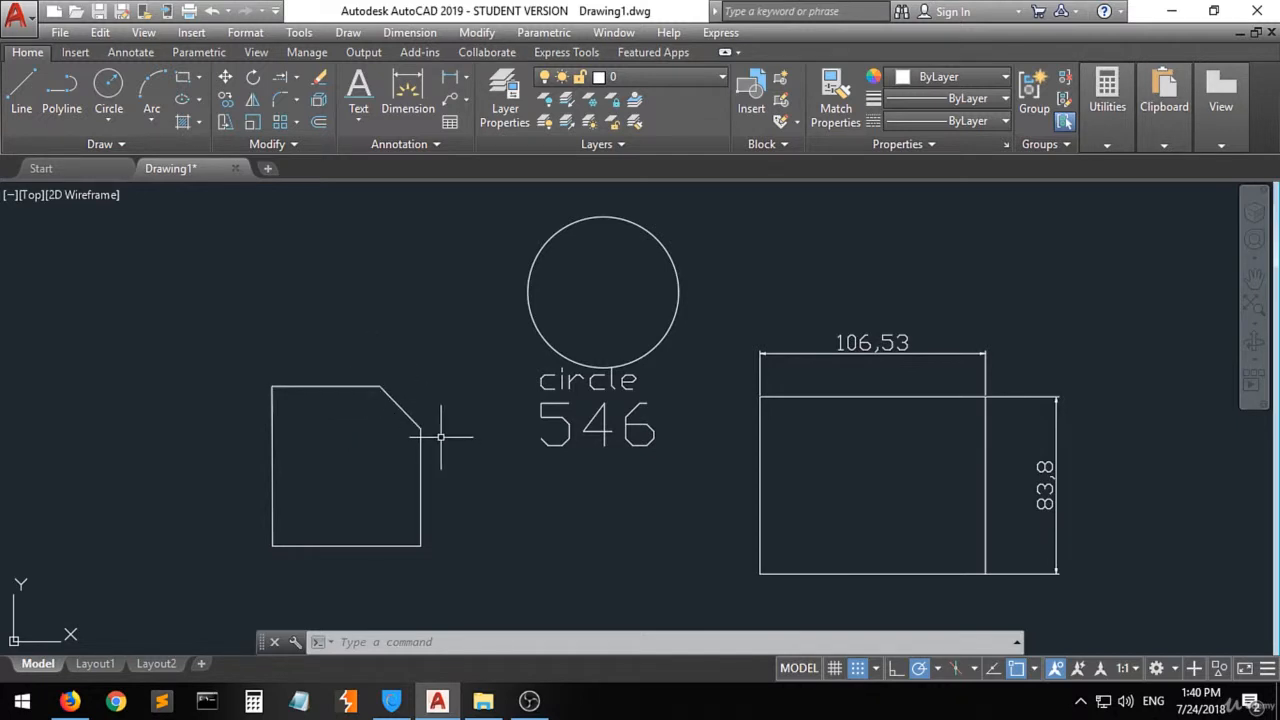
# - Add a horizontal linear dimension across the chamfered corner of the square, placing the dimension line above it
pyautogui.click(458, 86)
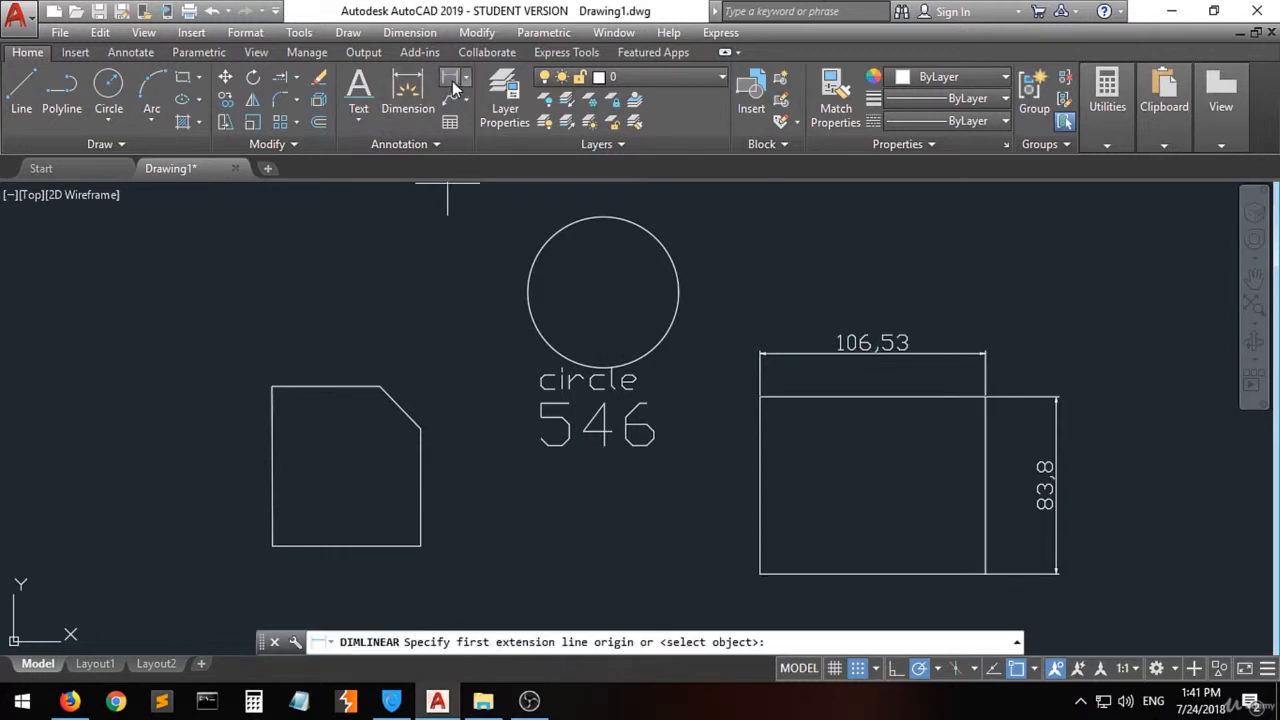
pyautogui.click(380, 386)
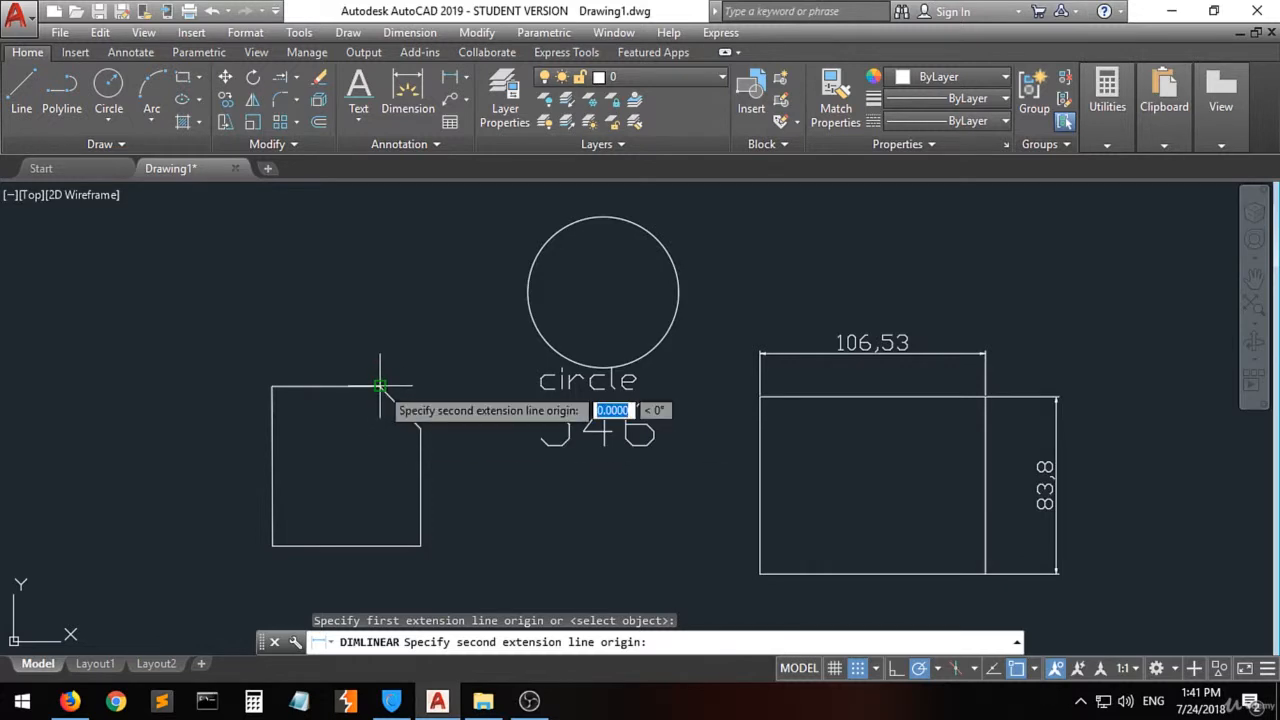
pyautogui.click(421, 425)
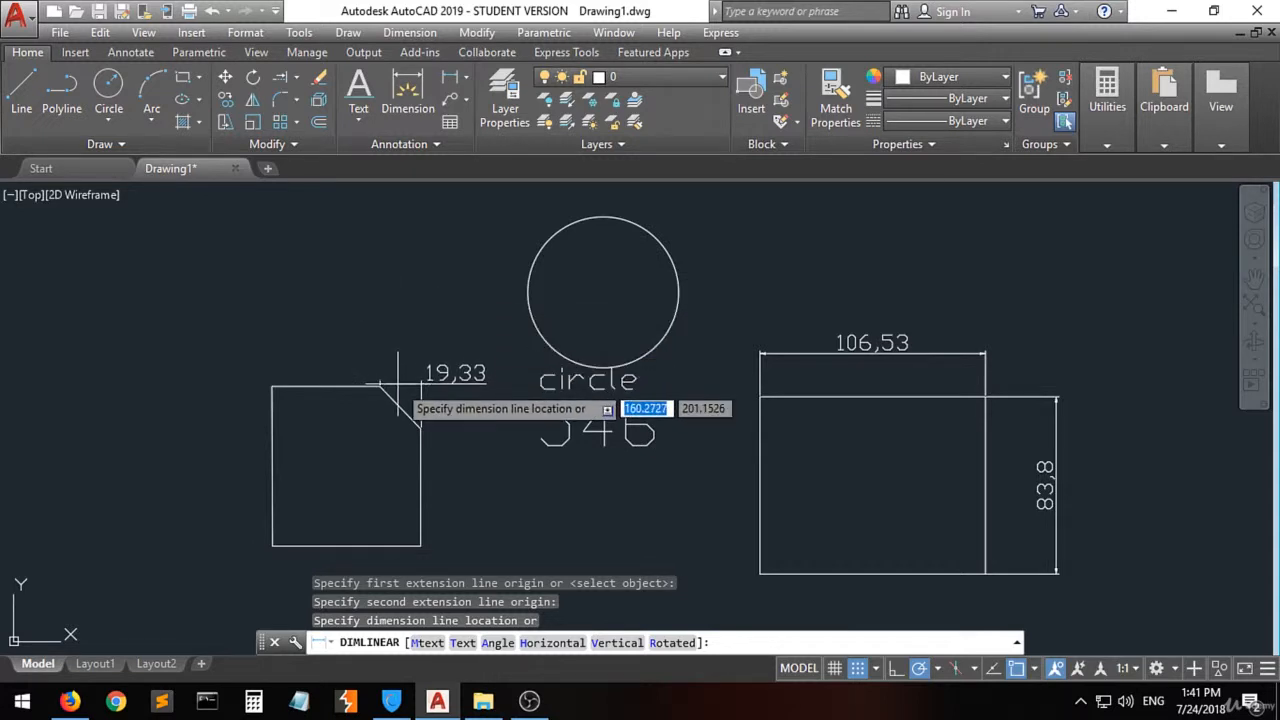
pyautogui.click(395, 350)
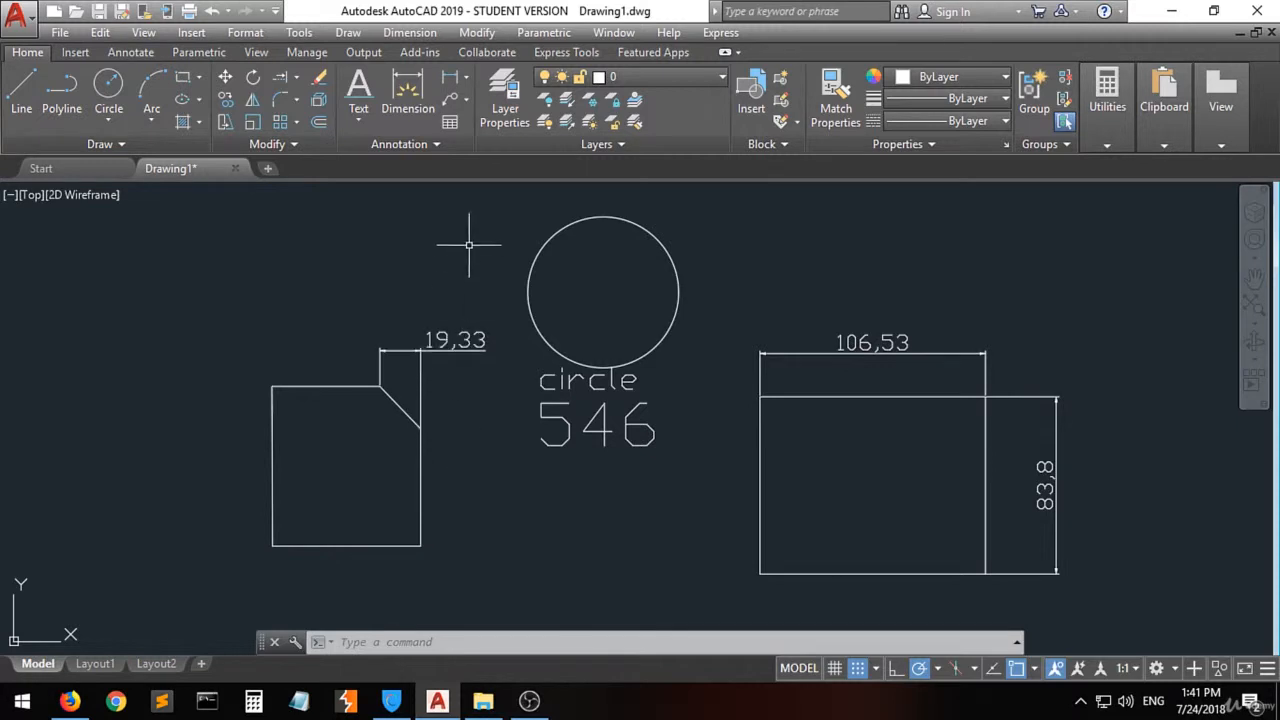
# - Add an aligned dimension to the square's chamfered edge, placing the dimension line inside the square
pyautogui.click(465, 77)
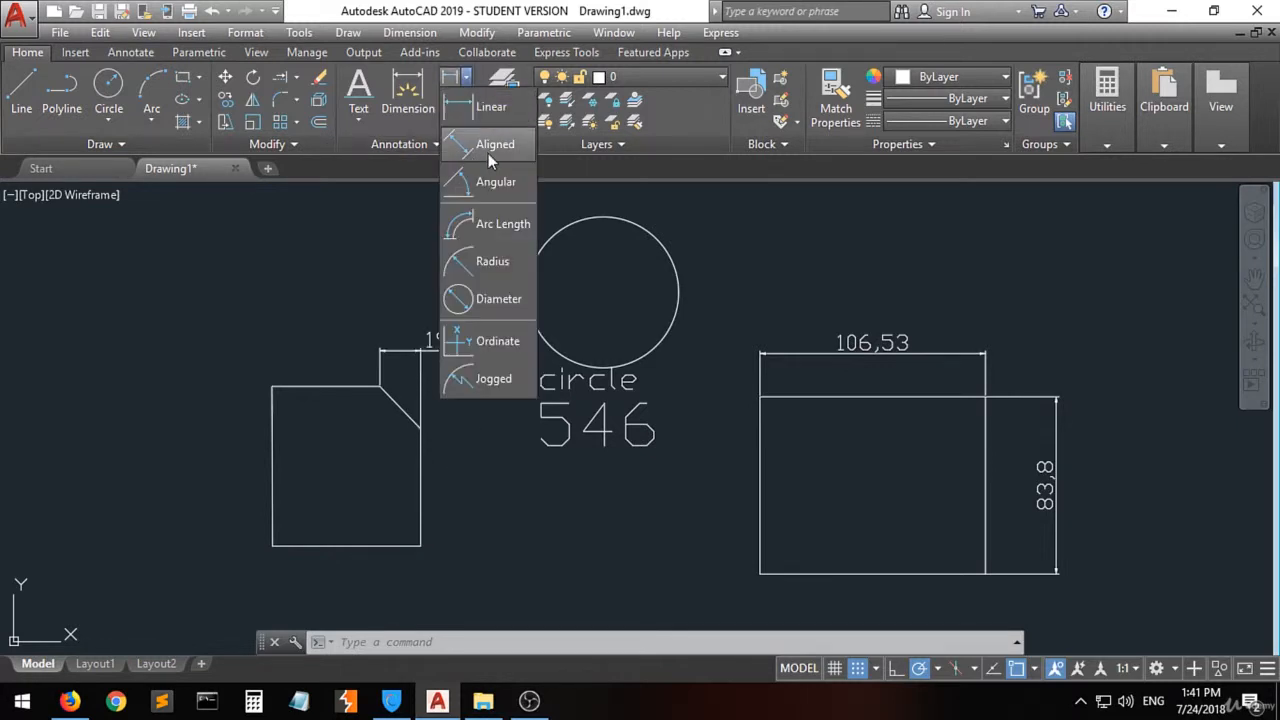
pyautogui.click(487, 148)
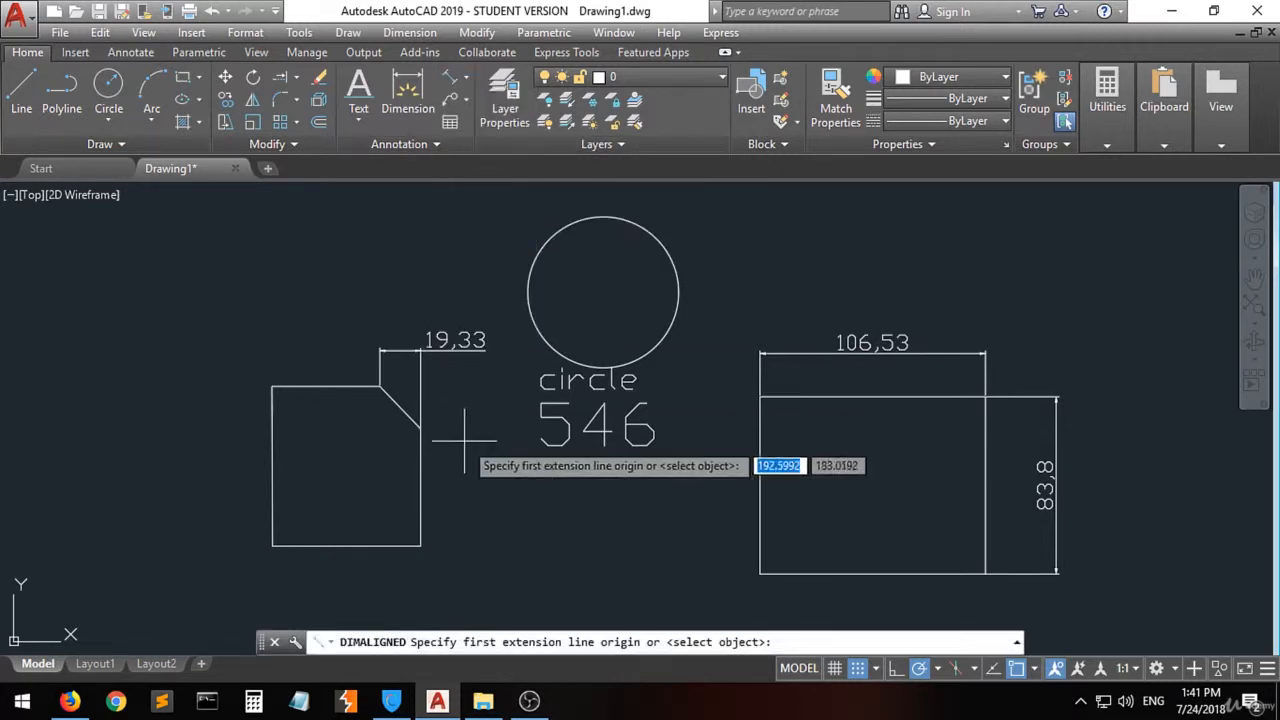
pyautogui.click(379, 386)
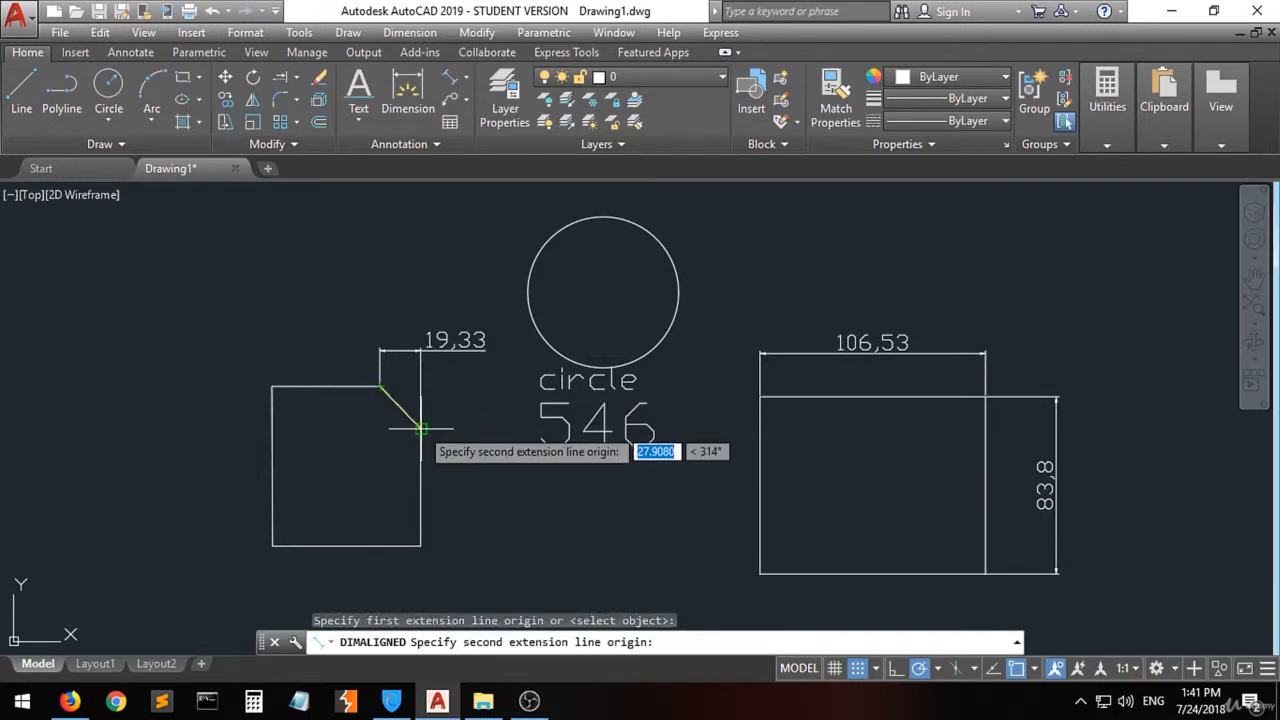
pyautogui.click(421, 429)
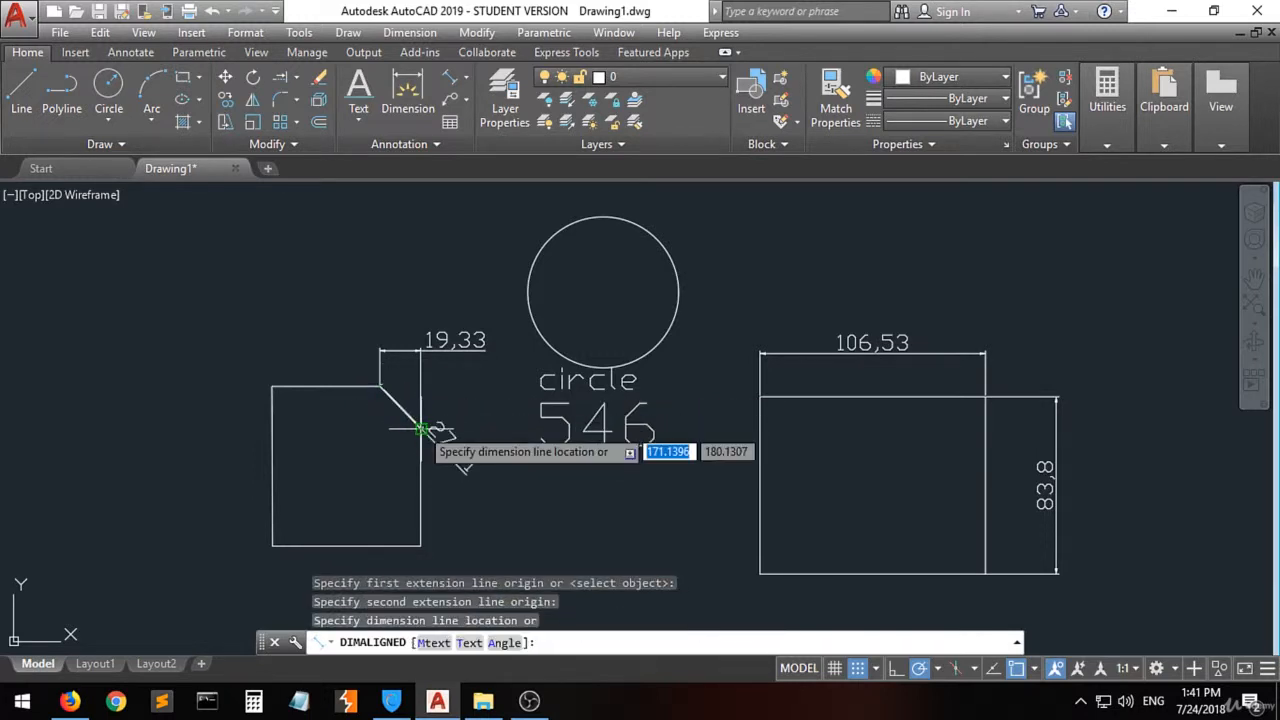
pyautogui.click(352, 466)
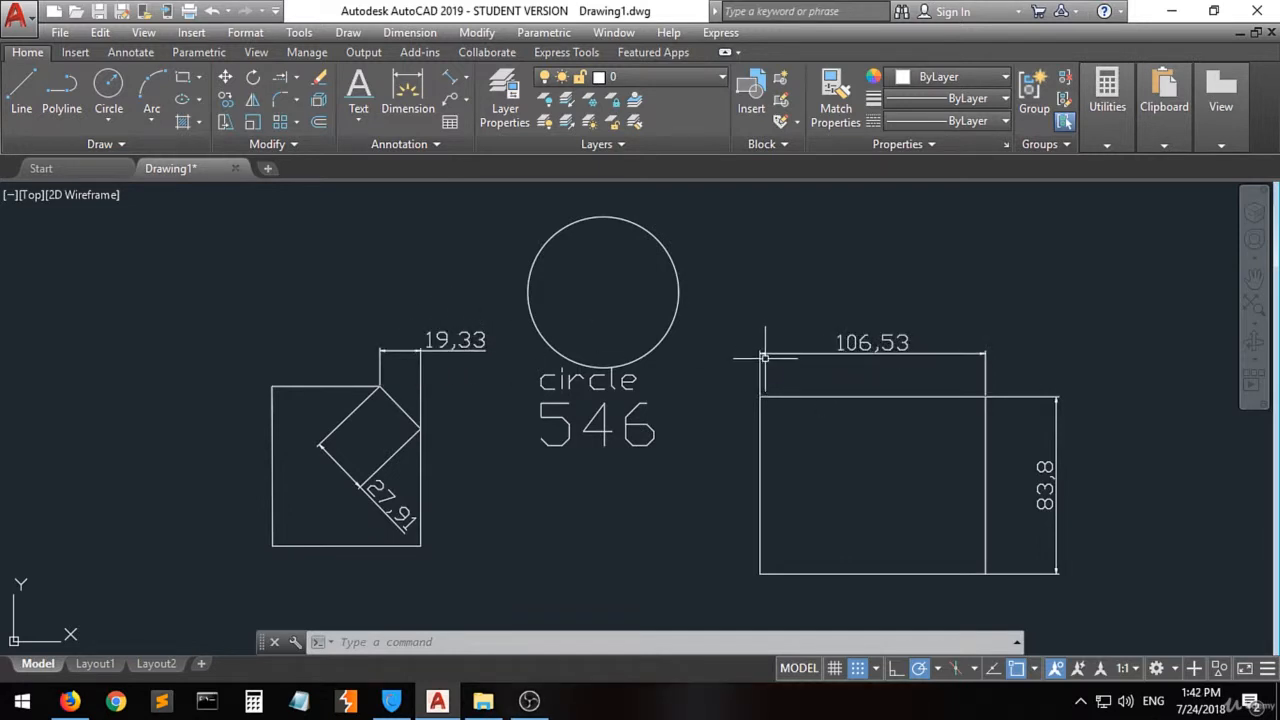
pyautogui.scroll(4, 765, 358)
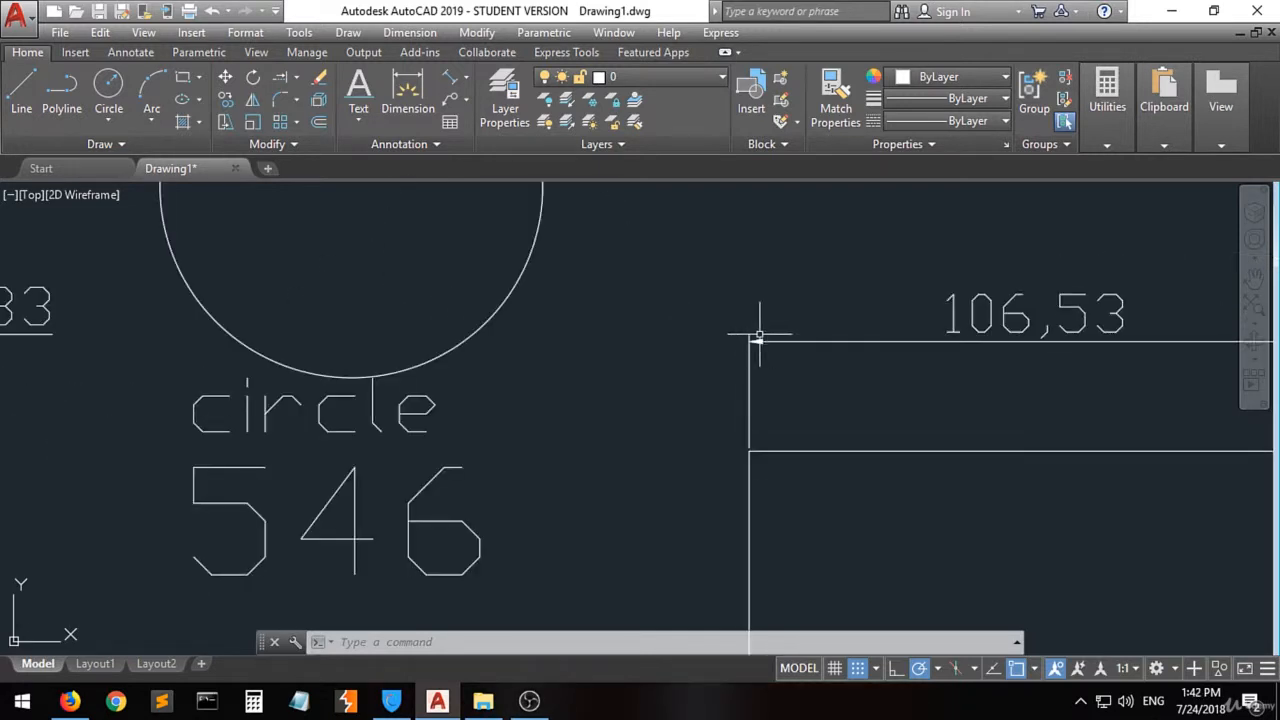
pyautogui.scroll(-4, 616, 349)
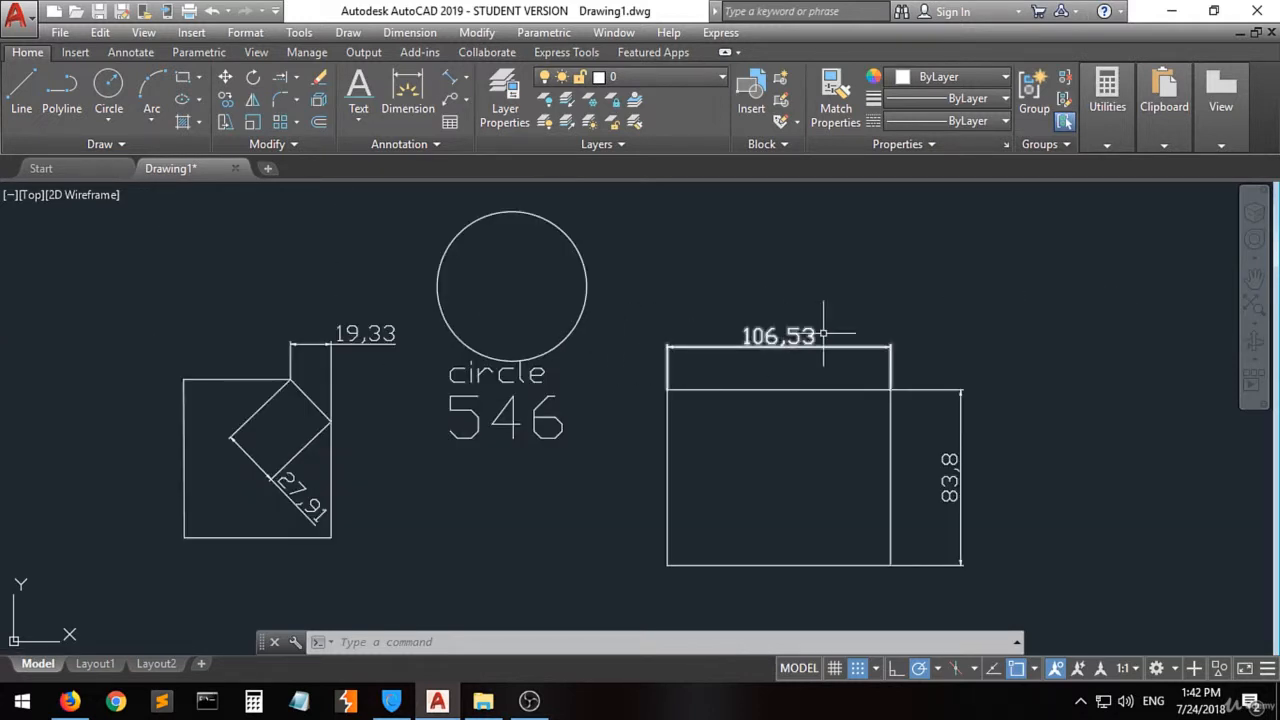
pyautogui.moveTo(778, 343)
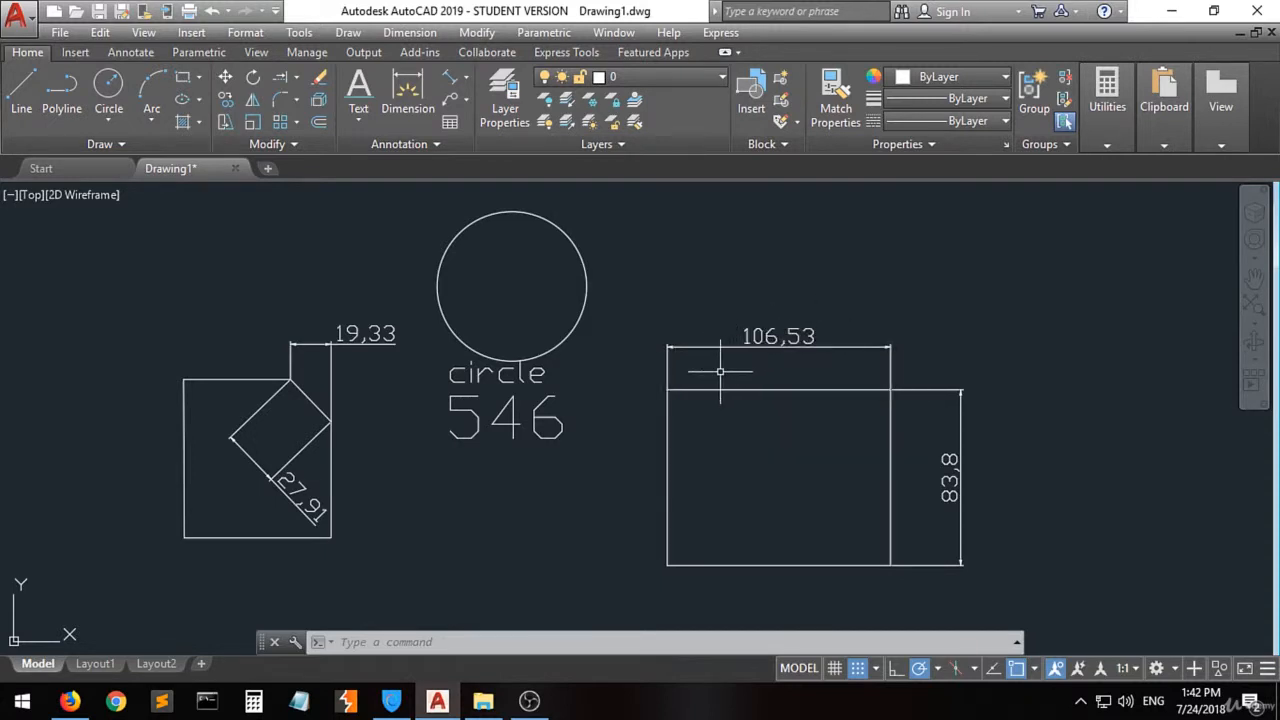
pyautogui.click(435, 144)
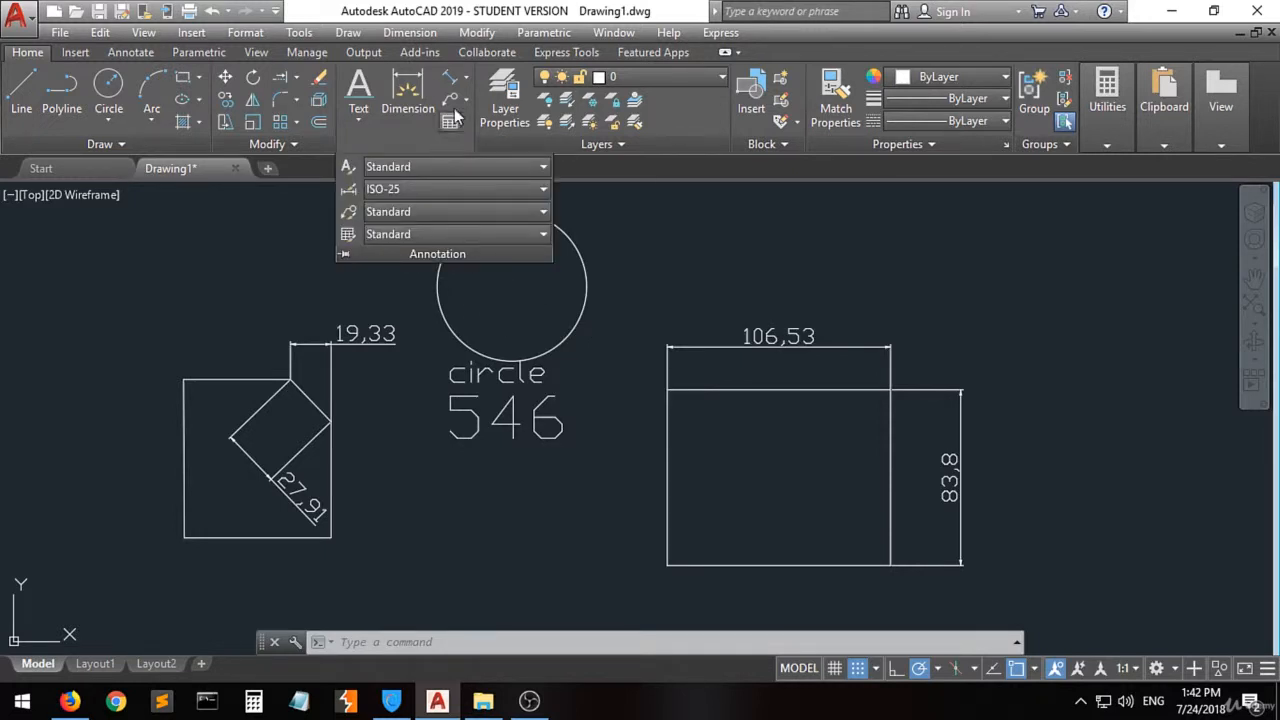
pyautogui.click(468, 77)
pyautogui.click(469, 76)
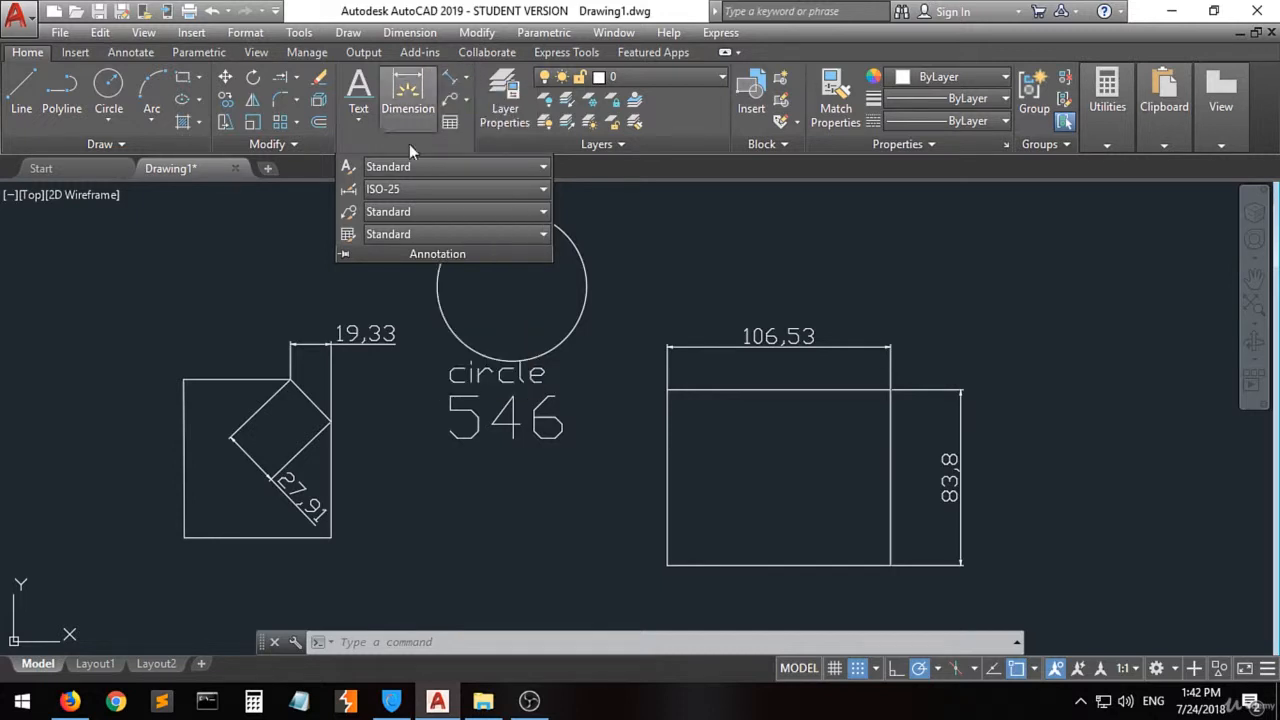
pyautogui.click(264, 266)
pyautogui.click(234, 280)
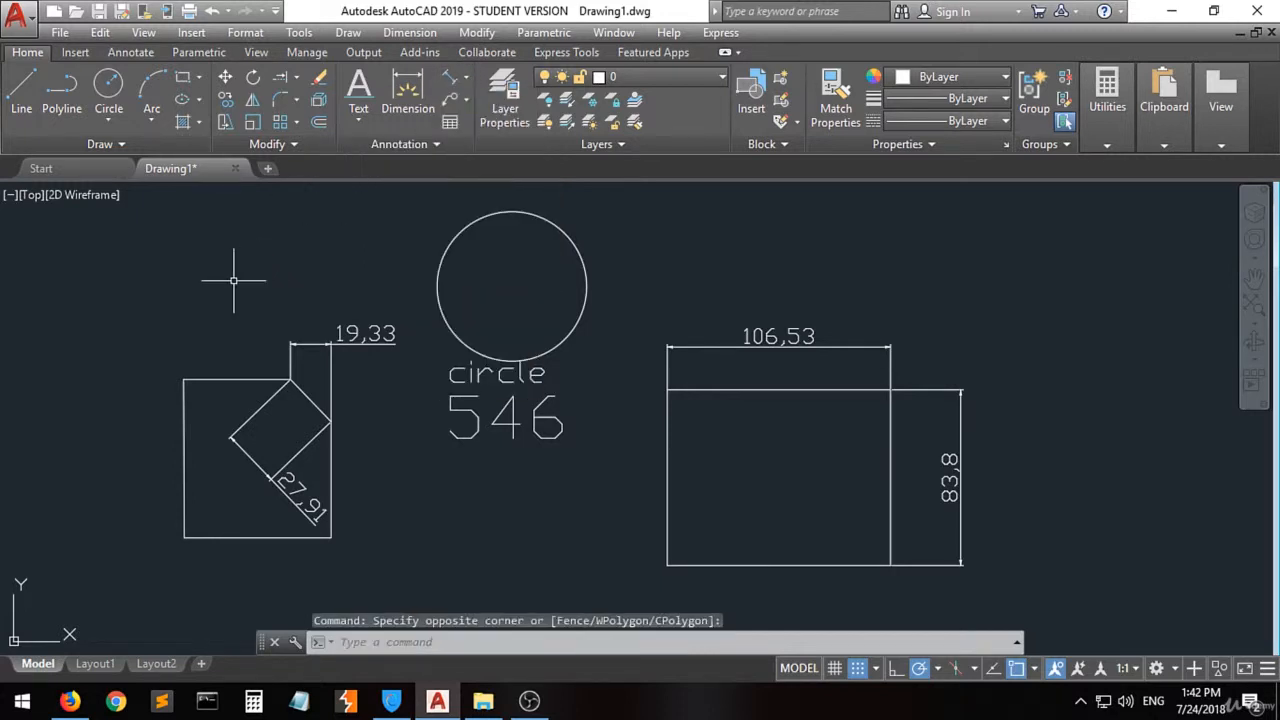
# - Open the ISO-25 dimension style for modification from the Dimension Style Manager
pyautogui.click(114, 56)
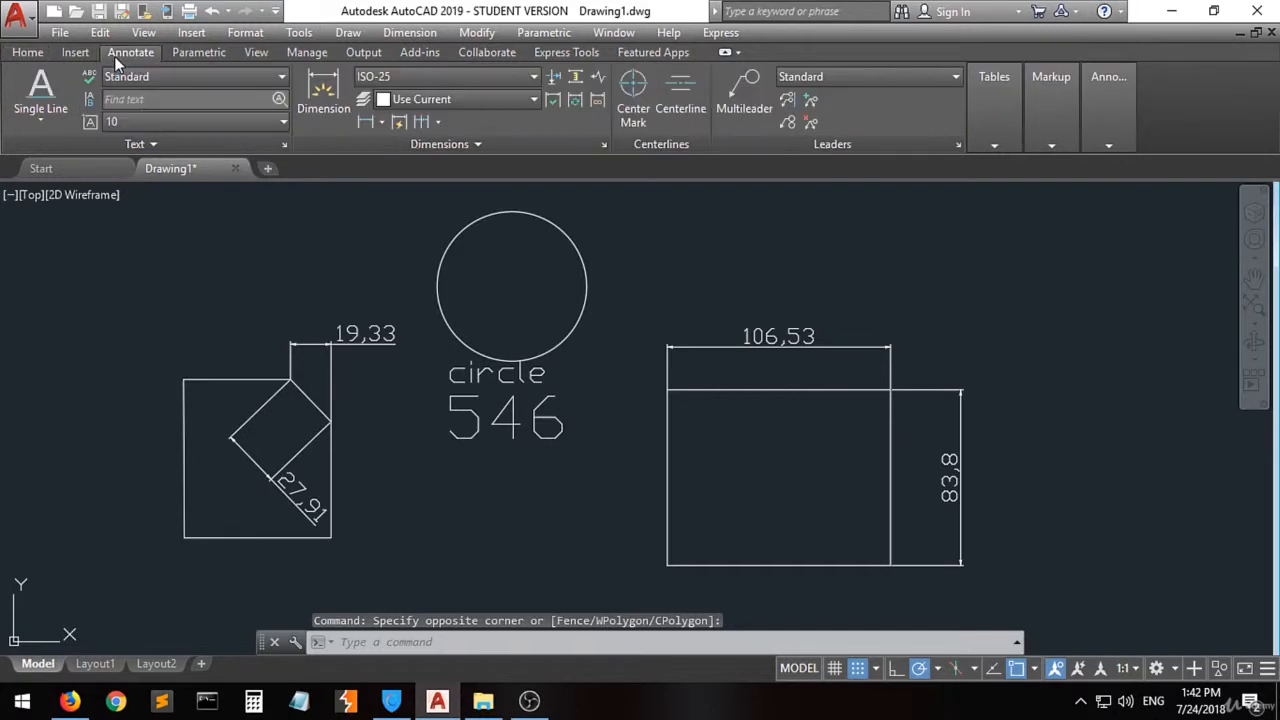
pyautogui.click(498, 144)
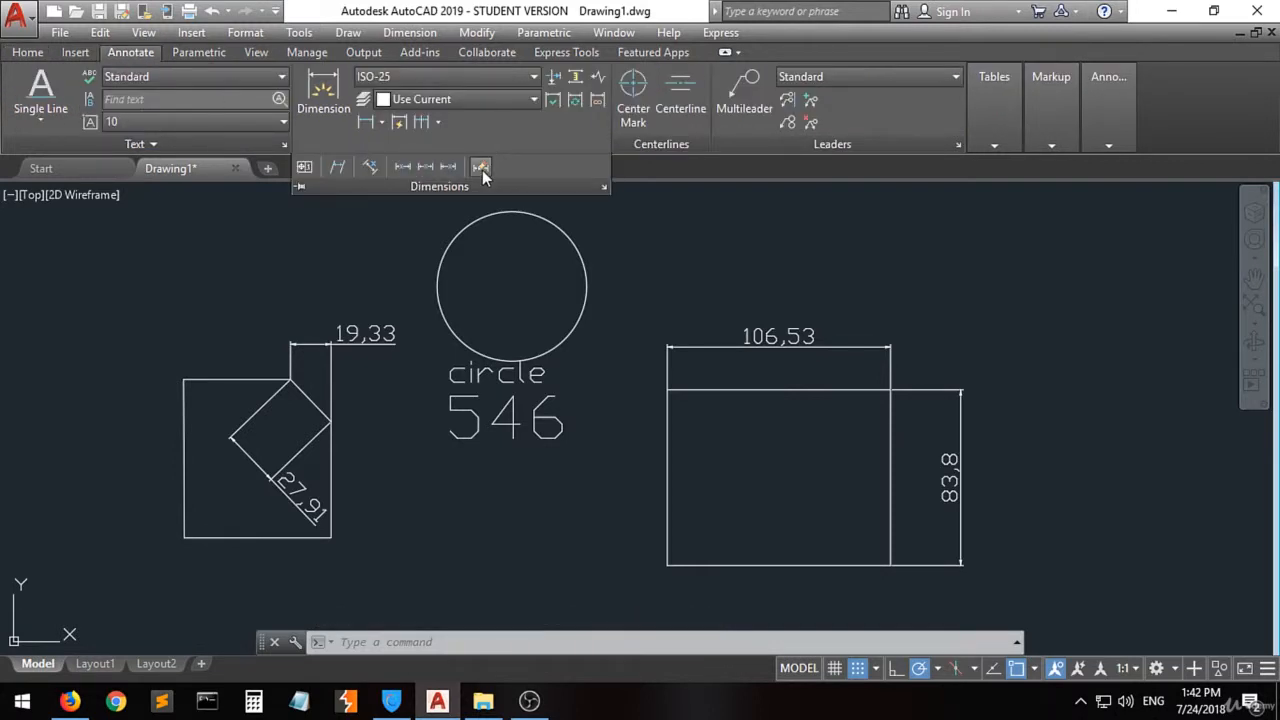
pyautogui.click(605, 188)
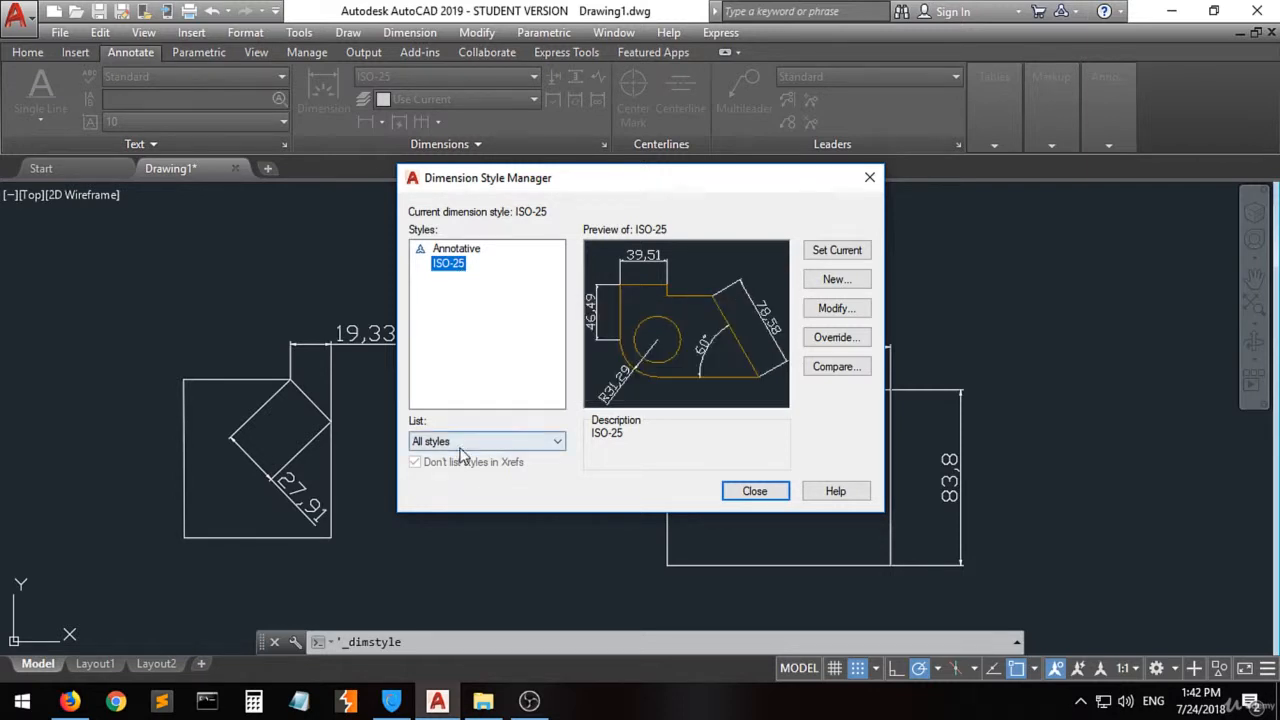
pyautogui.click(447, 265)
pyautogui.click(444, 298)
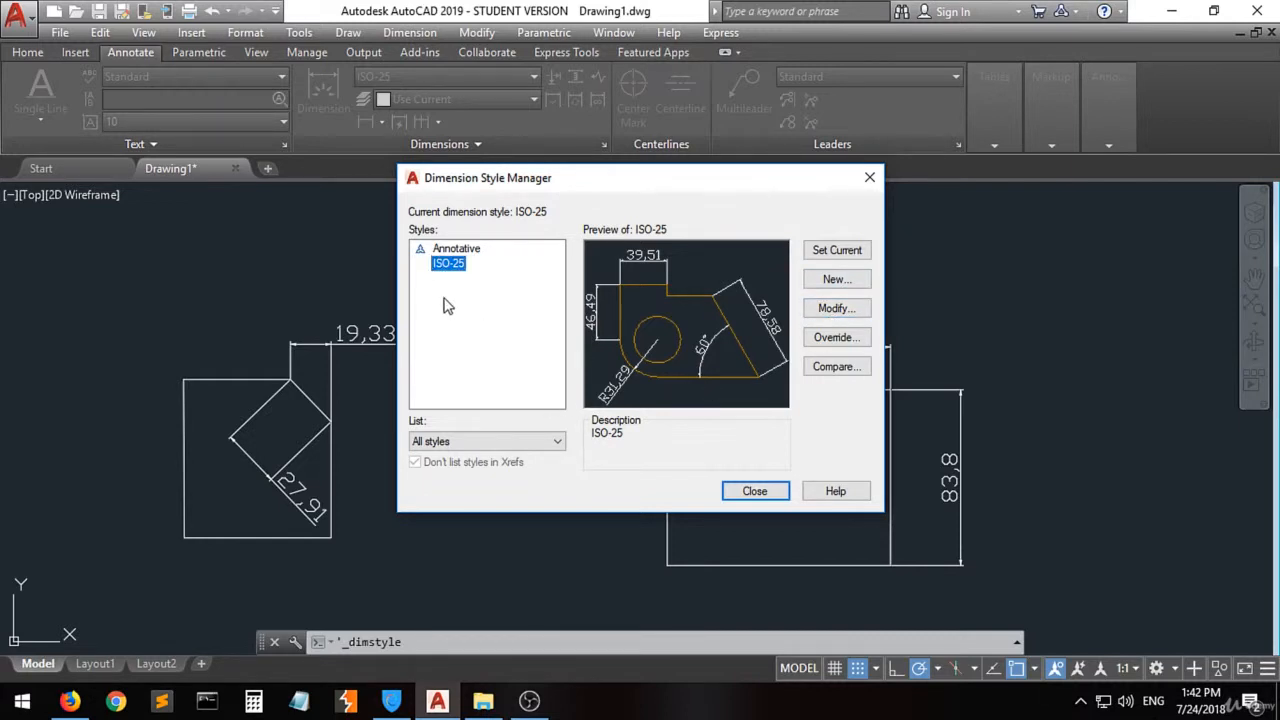
pyautogui.click(838, 310)
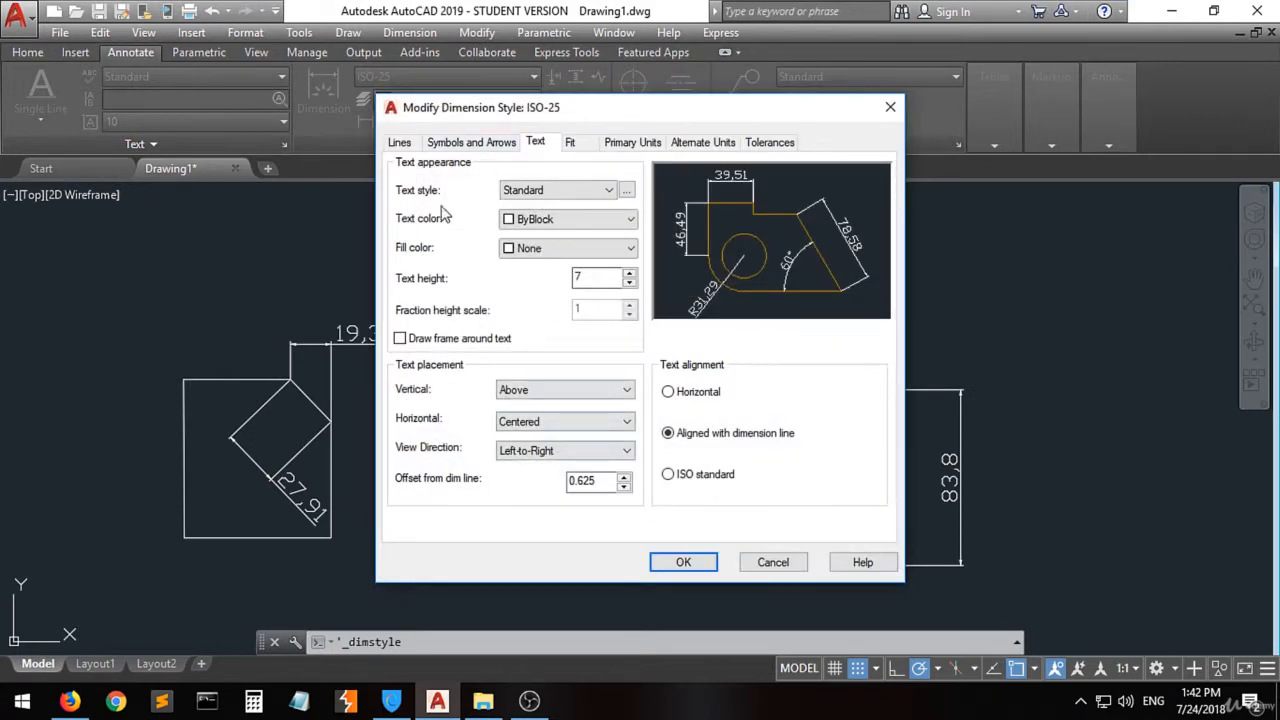
# - Review the color, linetype and lineweight choices for the dimension lines in the ISO-25 style
pyautogui.click(399, 146)
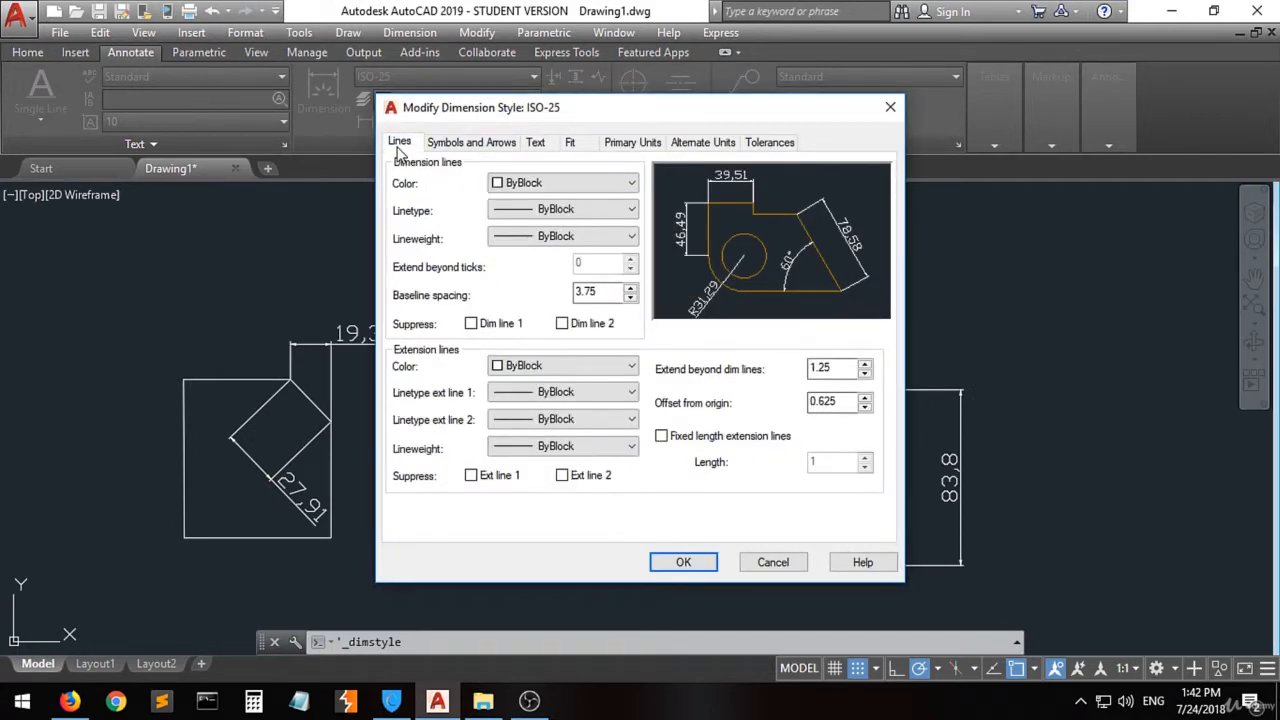
pyautogui.click(629, 186)
pyautogui.click(626, 184)
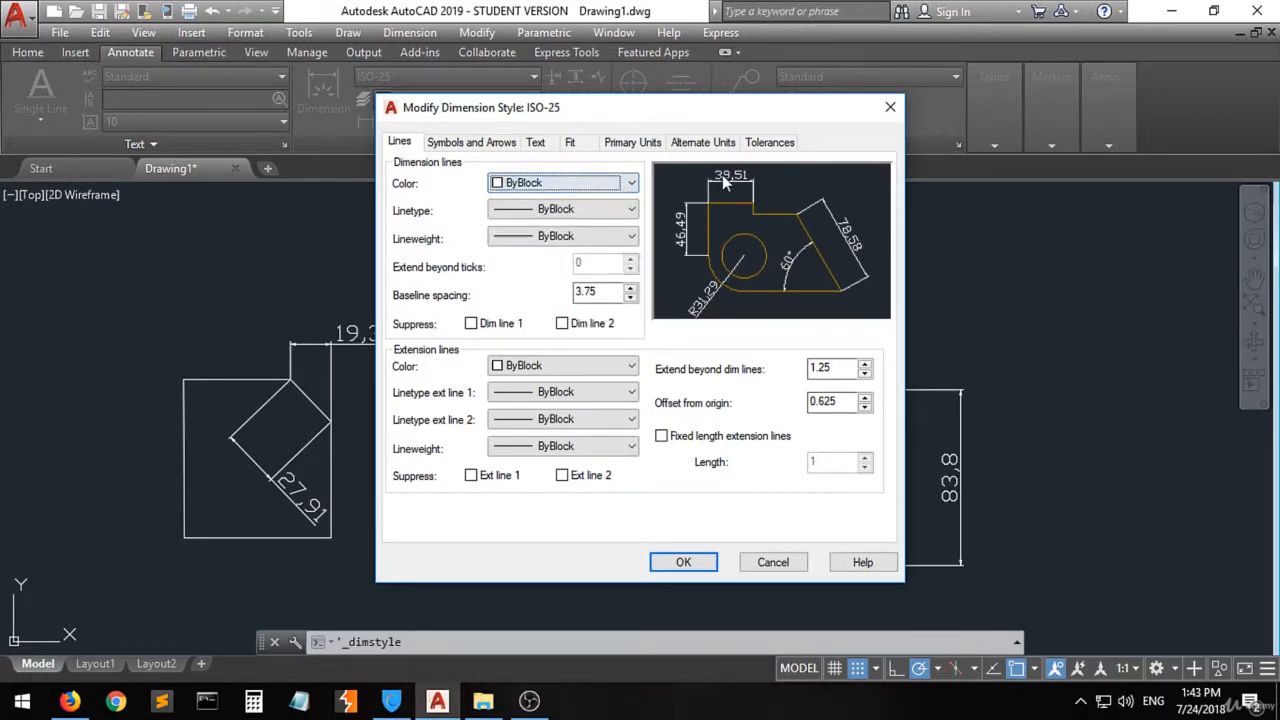
pyautogui.click(629, 210)
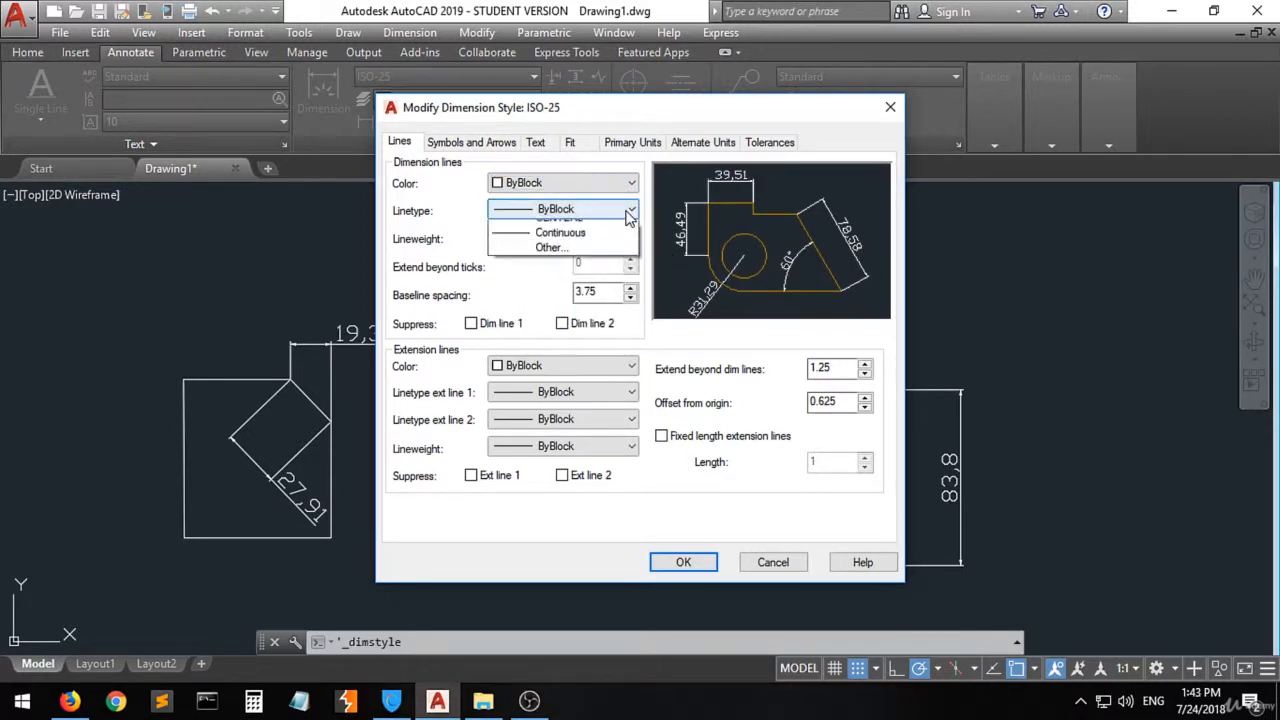
pyautogui.click(629, 212)
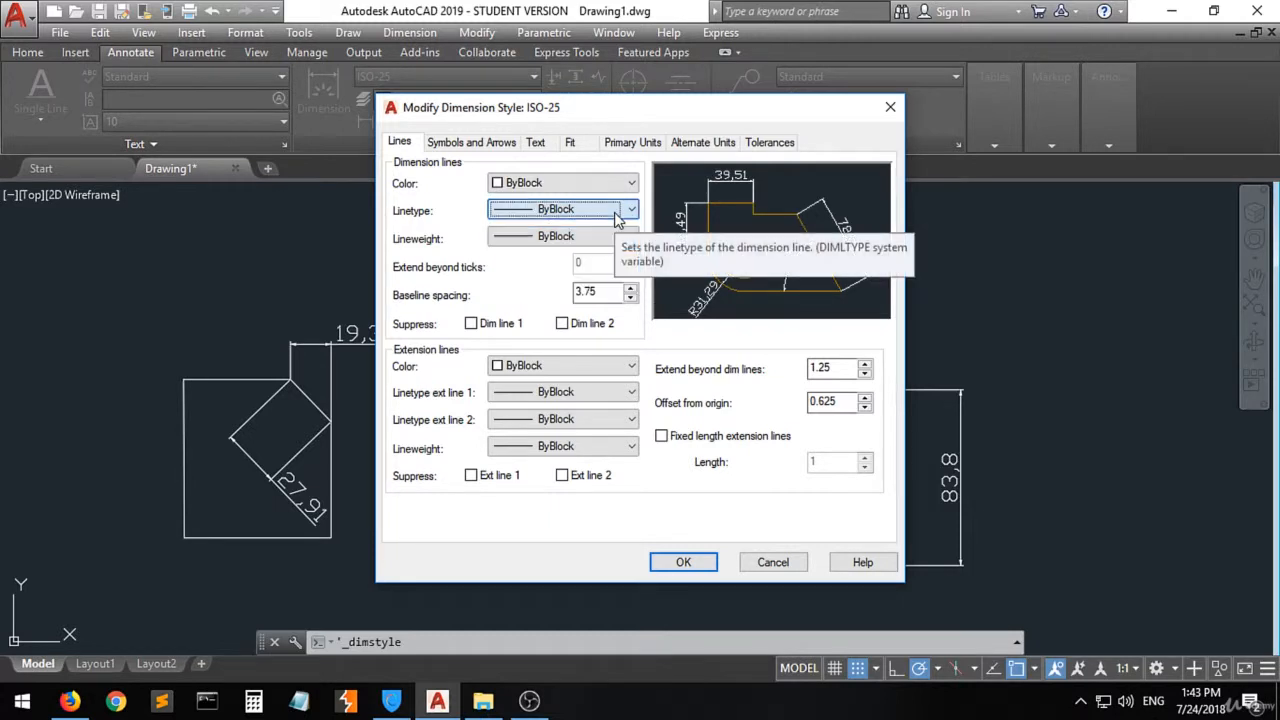
pyautogui.click(630, 237)
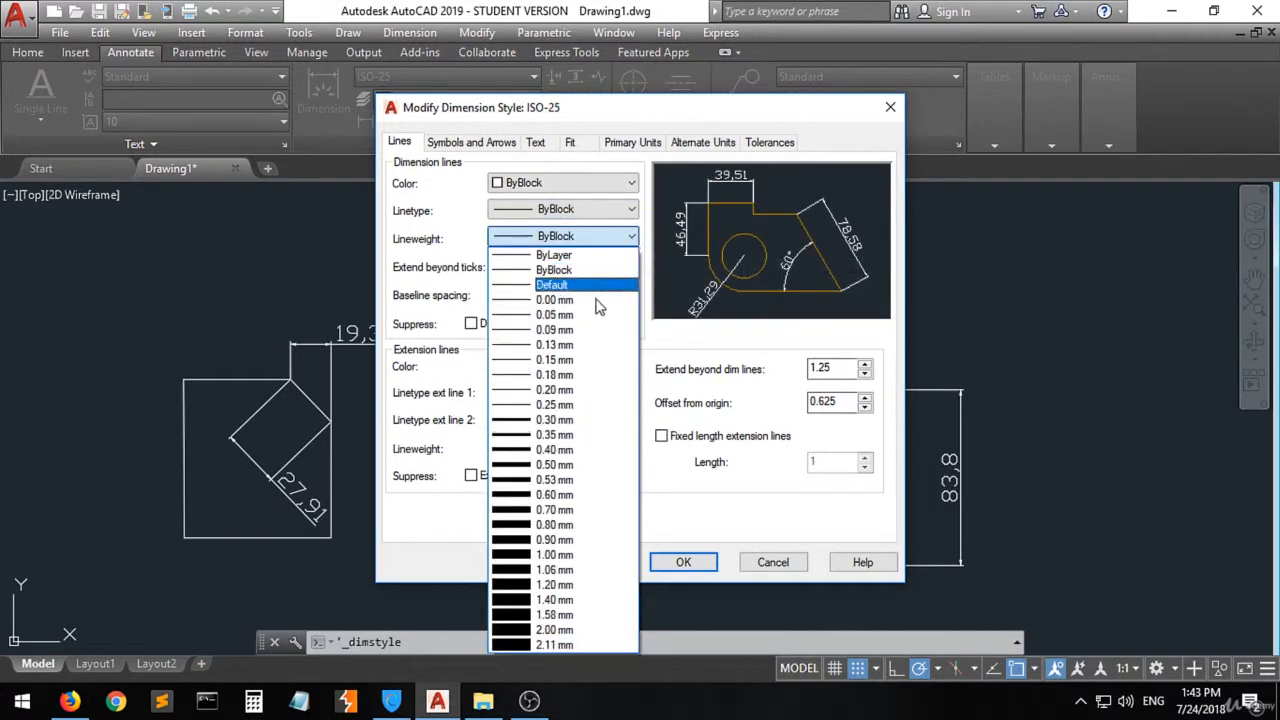
pyautogui.click(615, 241)
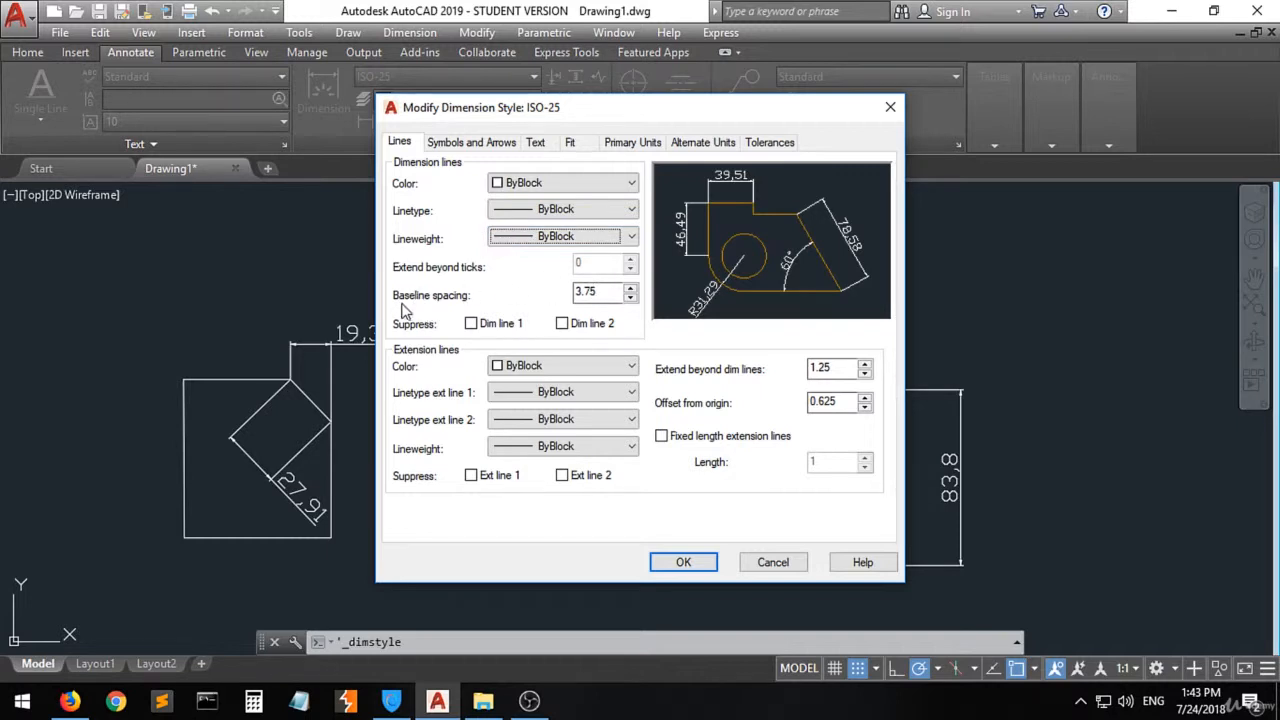
# - Try a baseline spacing of 5, restore it to 3.75, and check the linetype choices for the first extension line
pyautogui.click(603, 293)
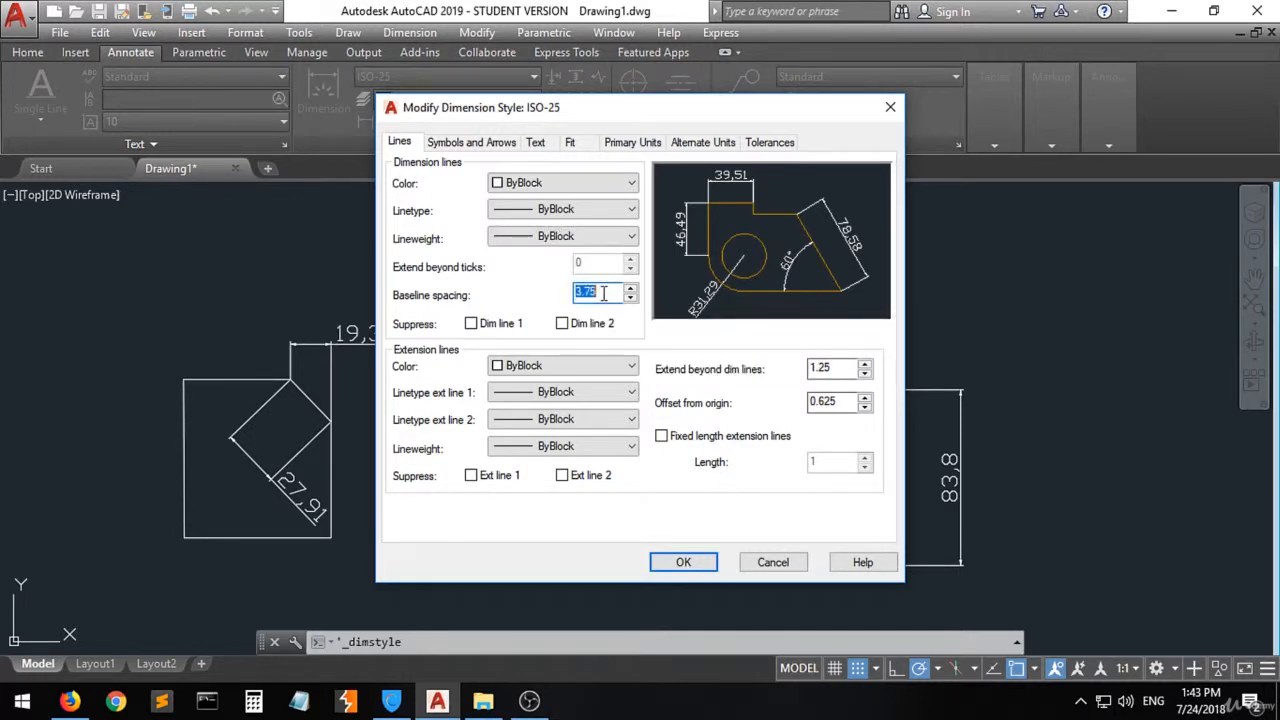
pyautogui.write('5')
pyautogui.click(600, 368)
pyautogui.click(560, 381)
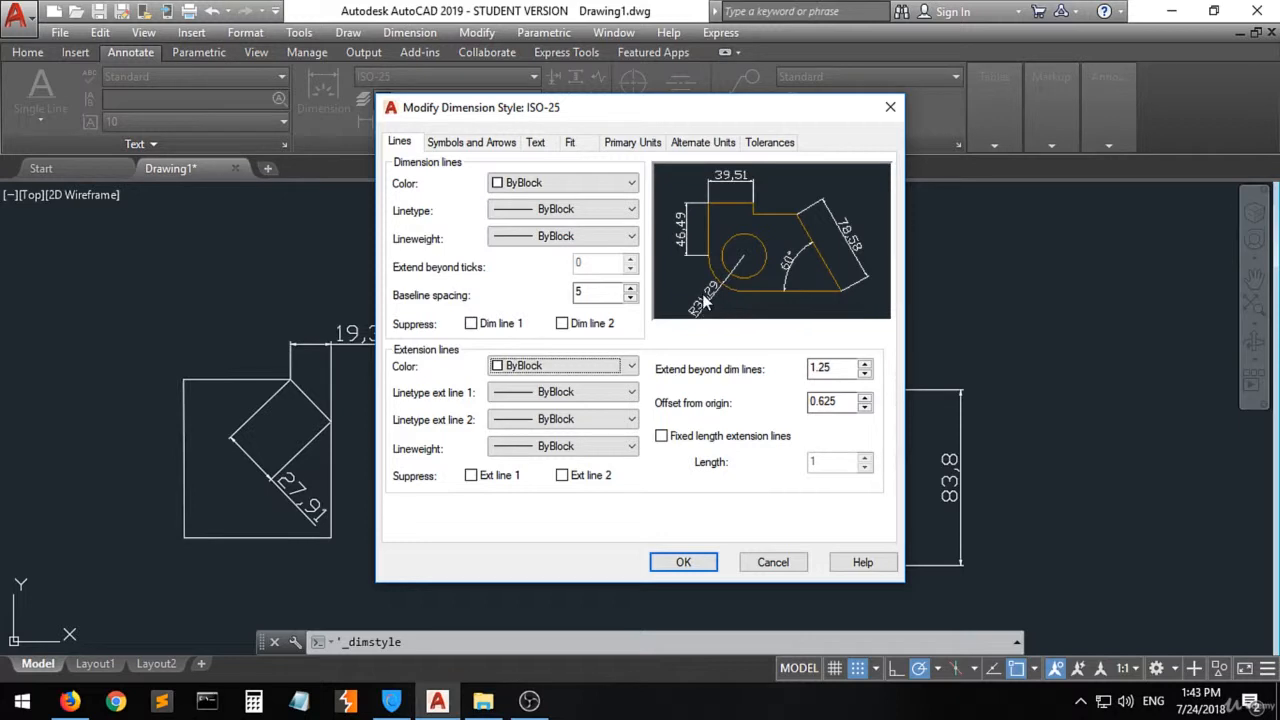
pyautogui.doubleClick(597, 293)
pyautogui.write('3.7')
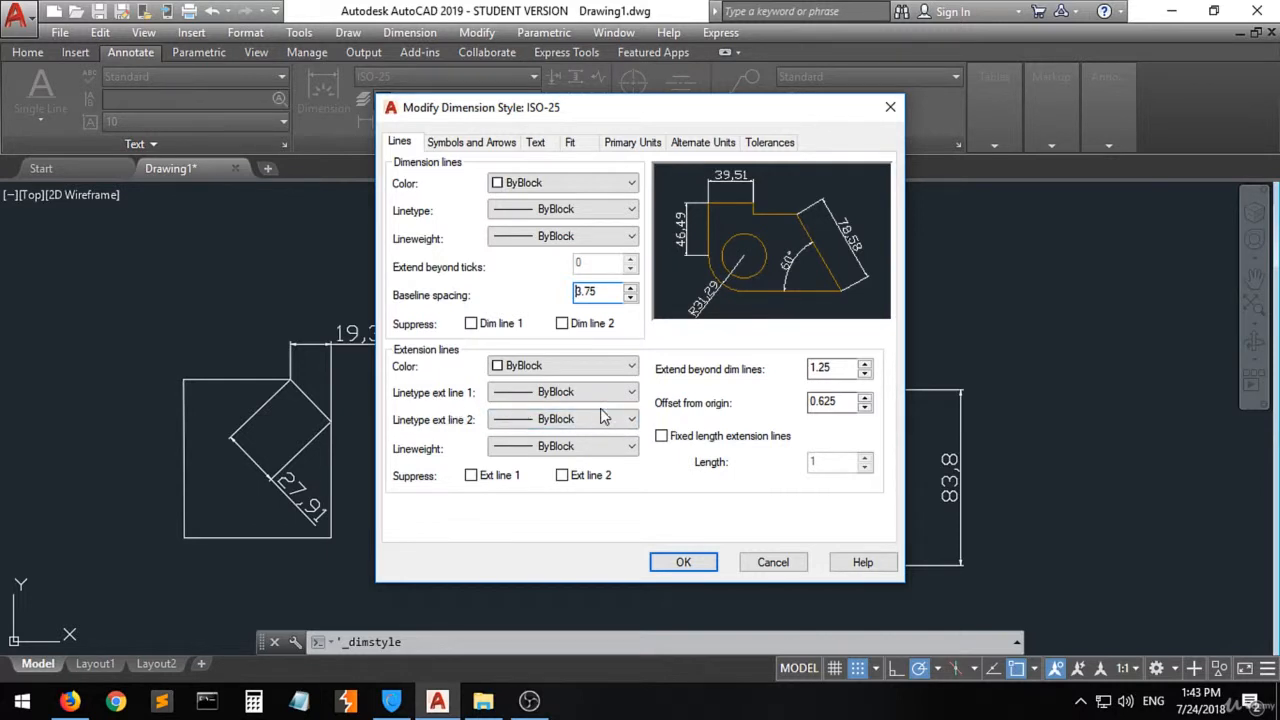
pyautogui.click(630, 396)
pyautogui.click(628, 394)
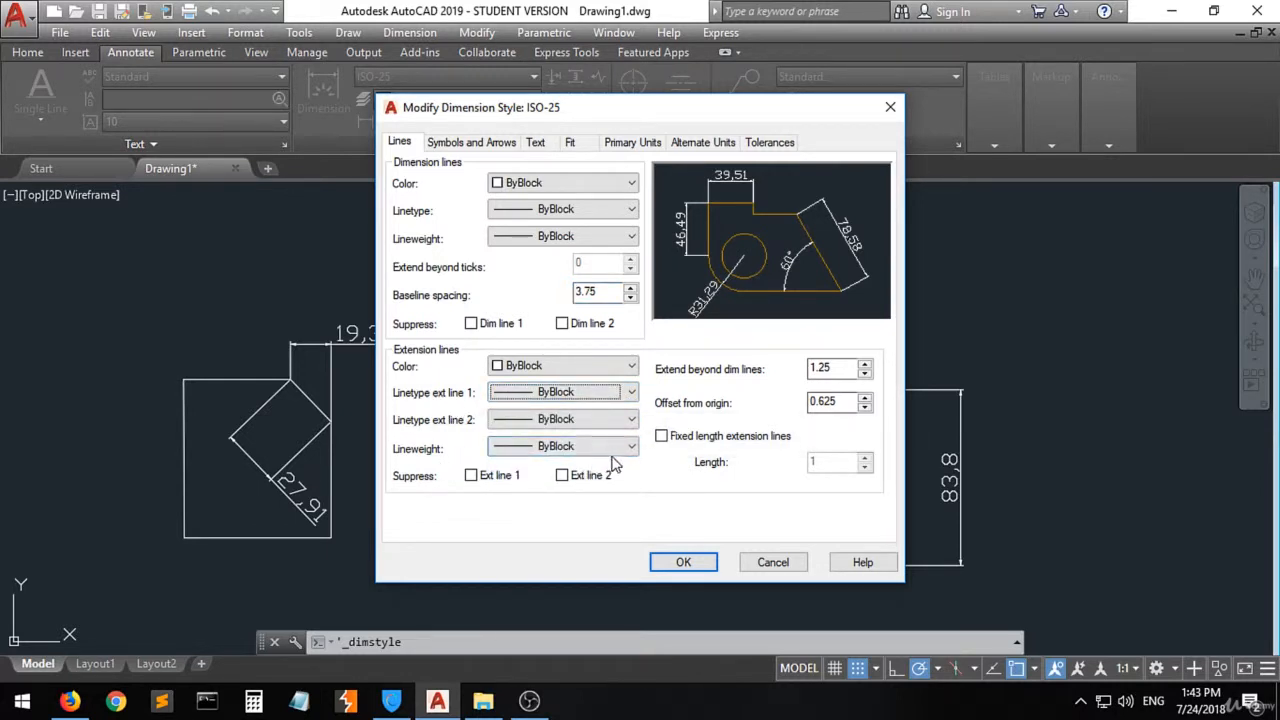
# - Review the first arrowhead's type choices, and try an arrow size of 10 before restoring it to 2.5
pyautogui.click(477, 145)
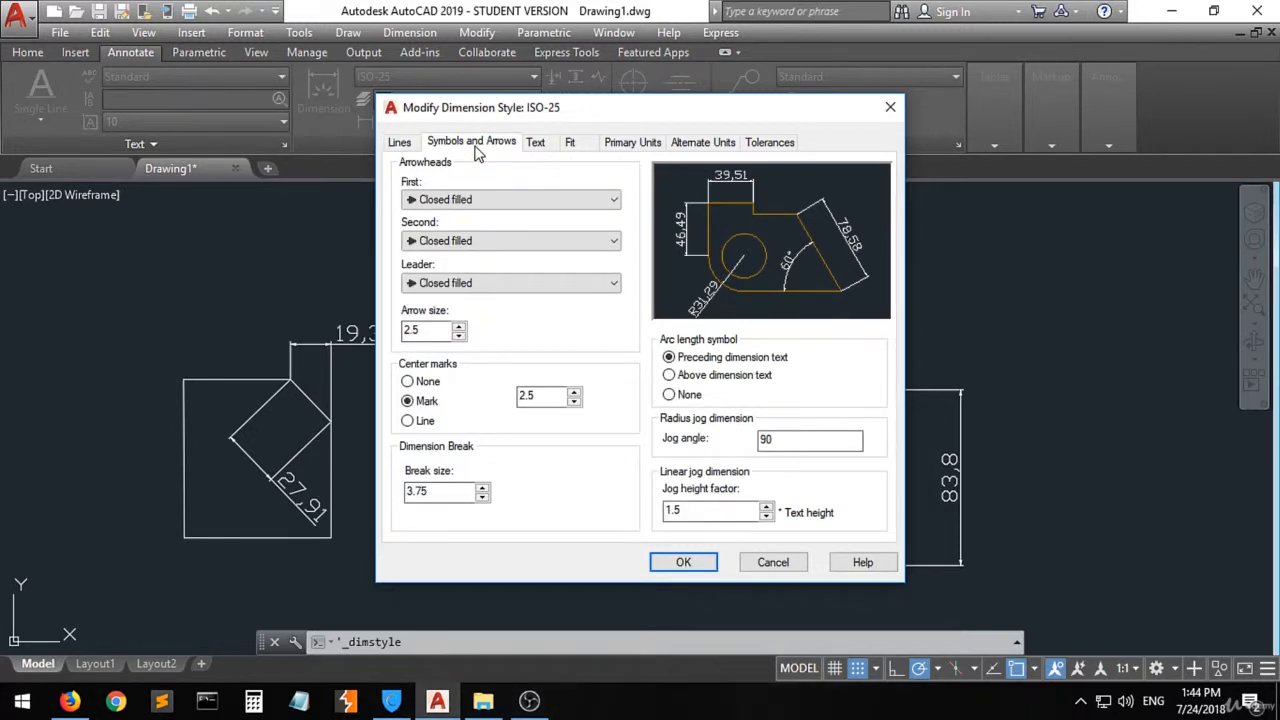
pyautogui.click(575, 199)
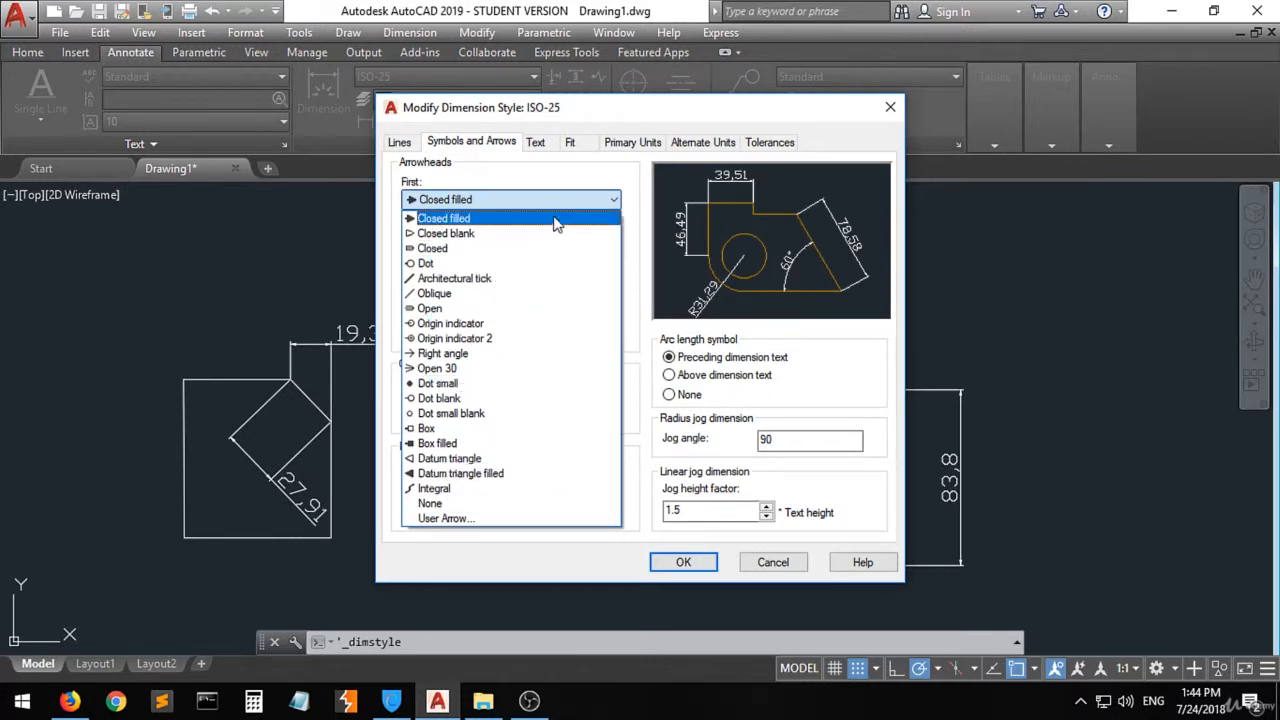
pyautogui.click(590, 200)
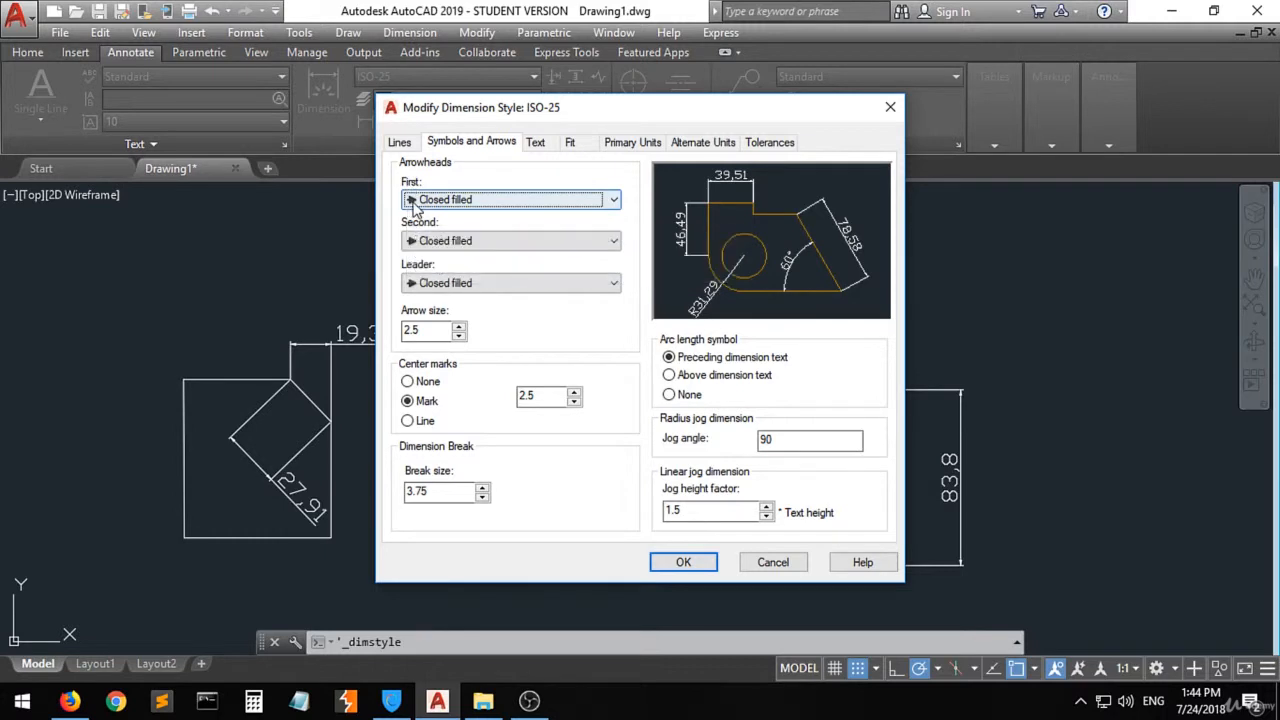
pyautogui.doubleClick(432, 331)
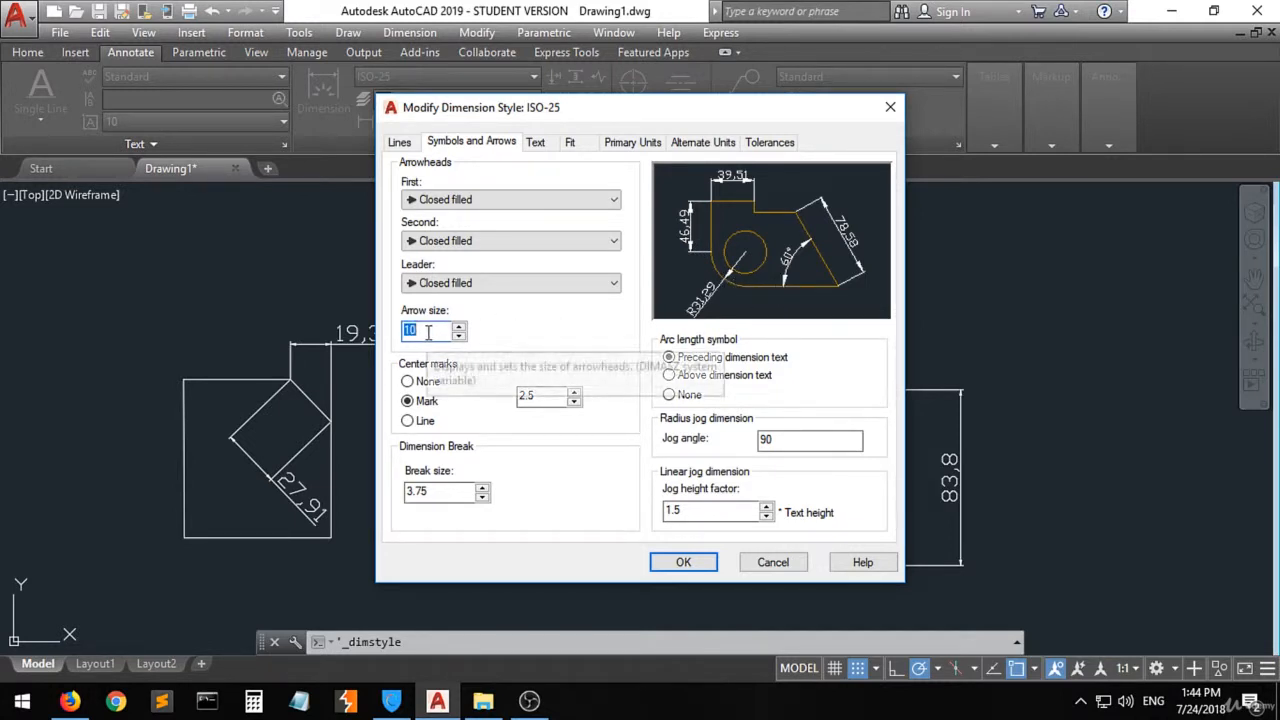
pyautogui.write('2.5')
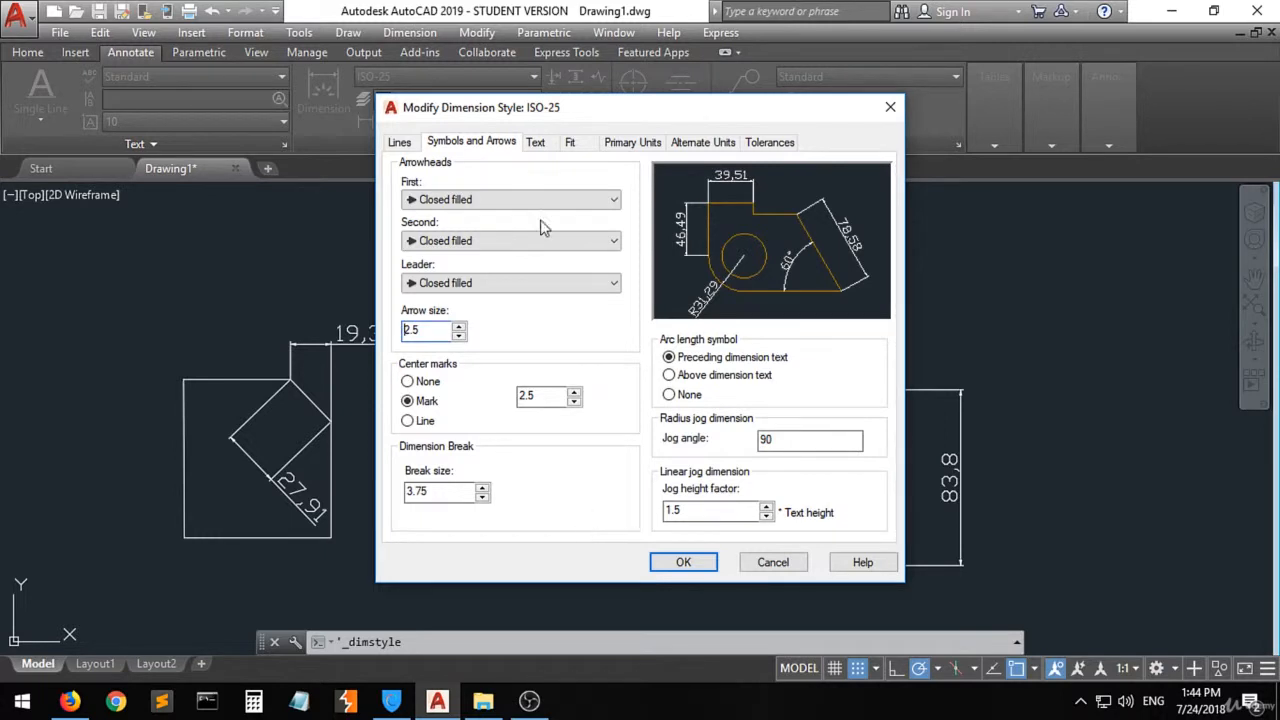
# - Try a dimension text height of 10 in the ISO-25 style and settle on a height of 2.5
pyautogui.click(536, 143)
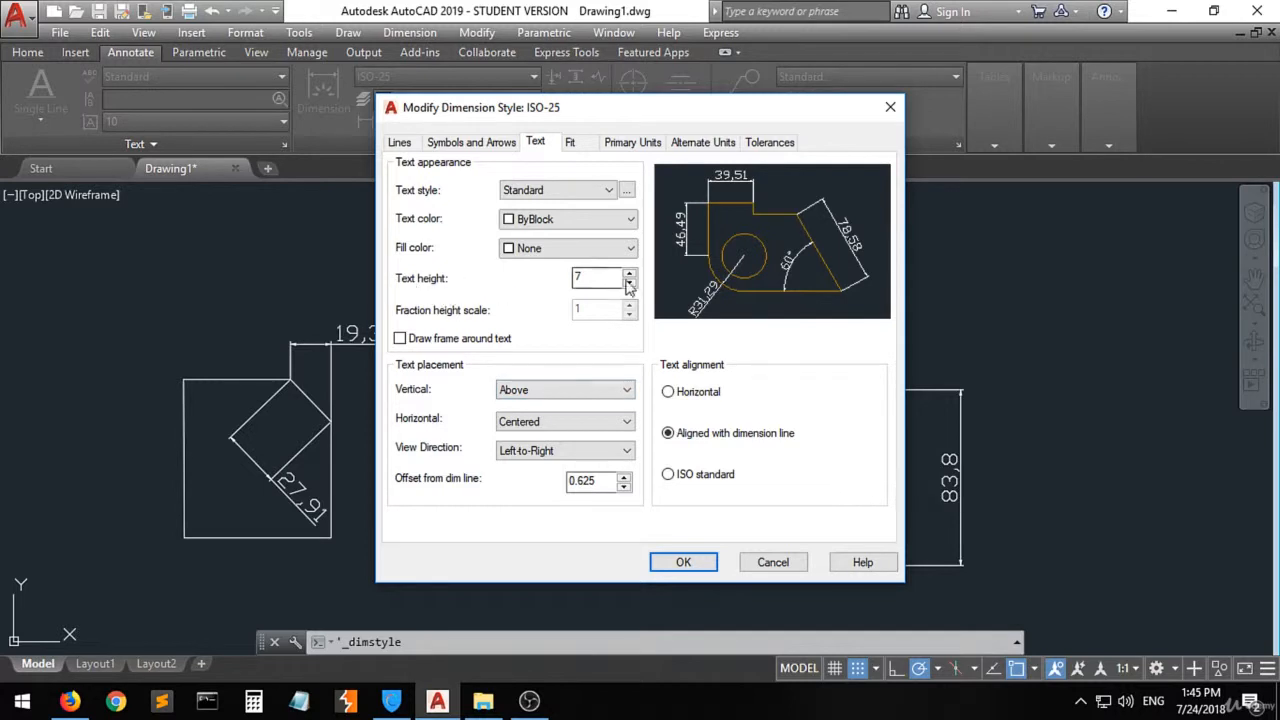
pyautogui.doubleClick(593, 278)
pyautogui.write('5')
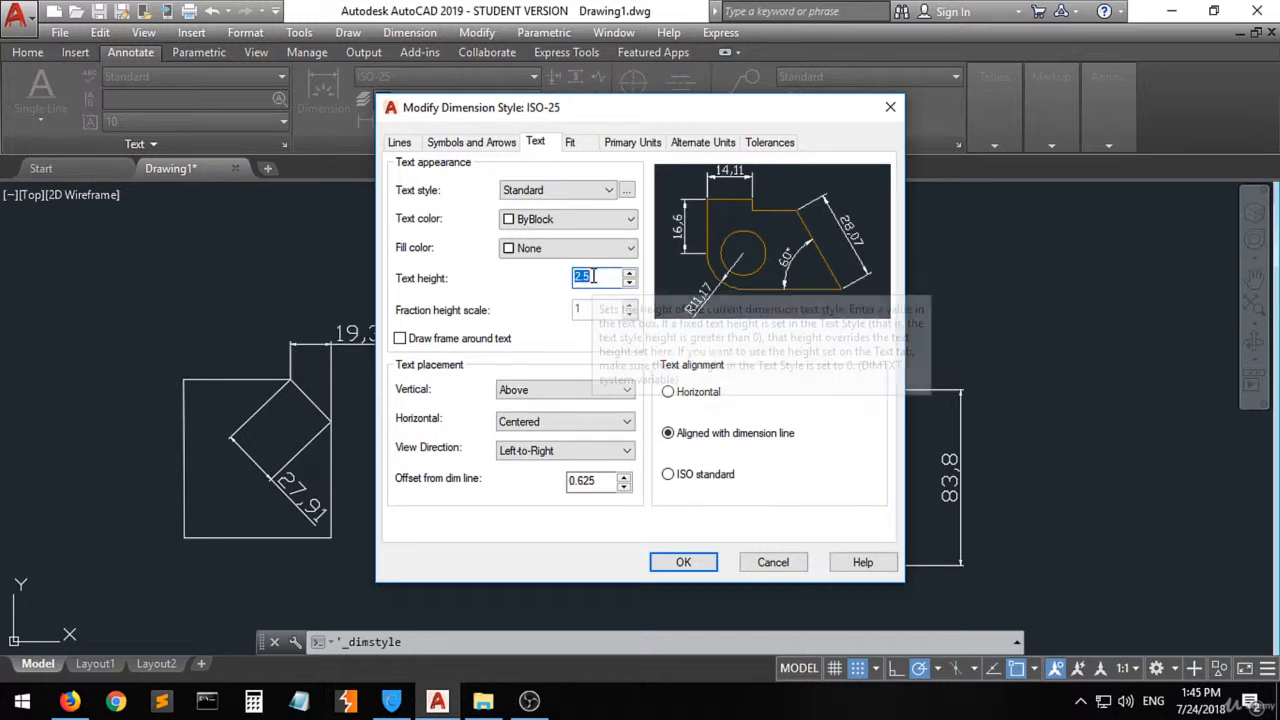
pyautogui.write('10')
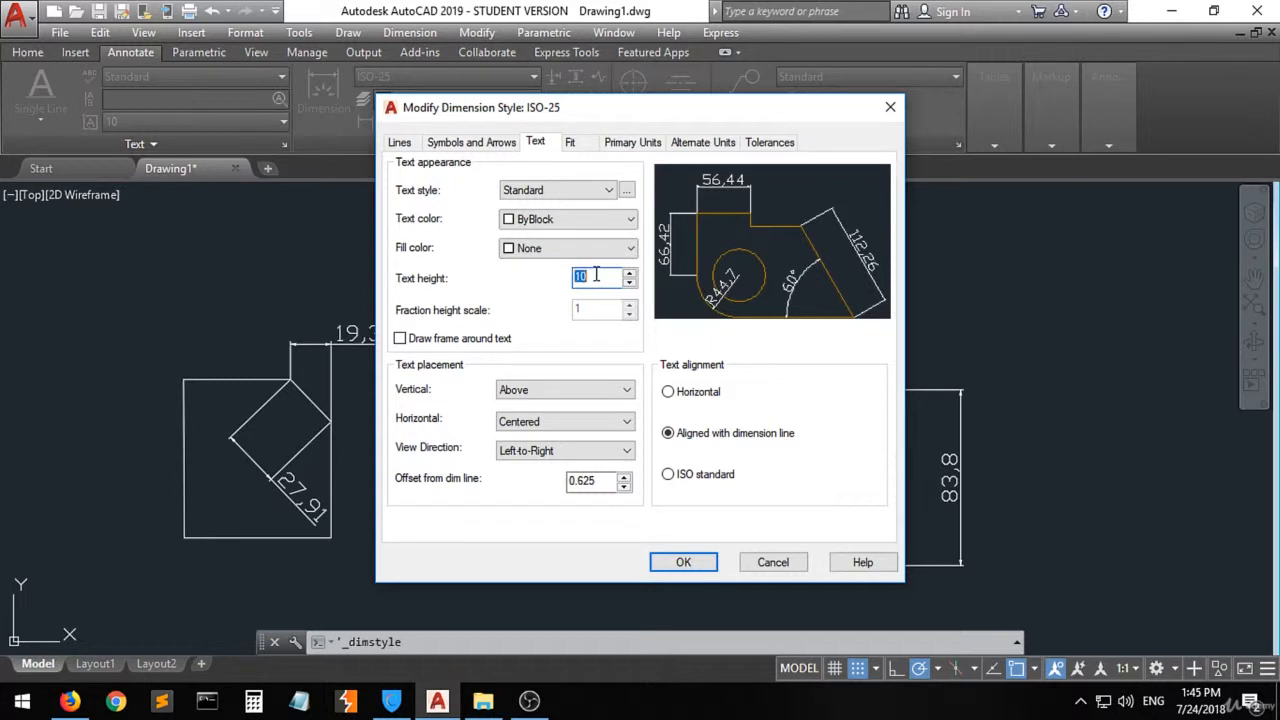
pyautogui.write('2.5')
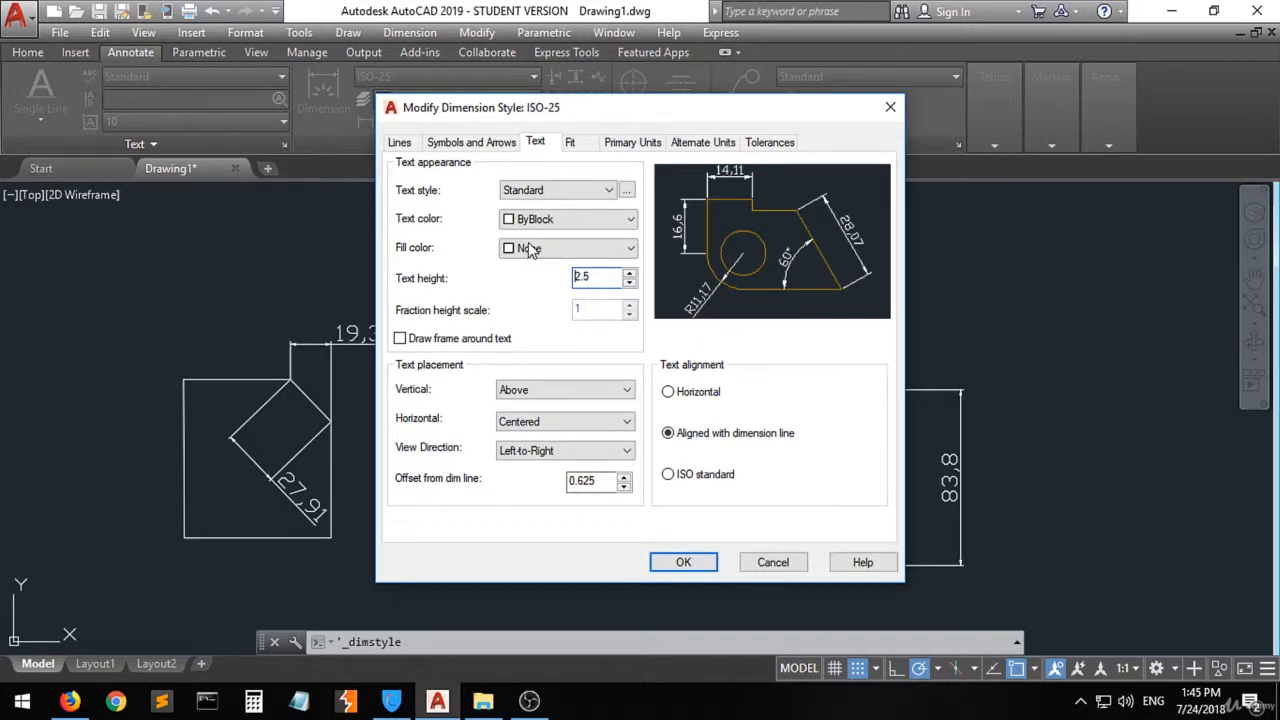
# - Check the text fill color choices in the ISO-25 style, and try a text height of 1 before restoring it to 2.5
pyautogui.click(558, 250)
pyautogui.click(558, 250)
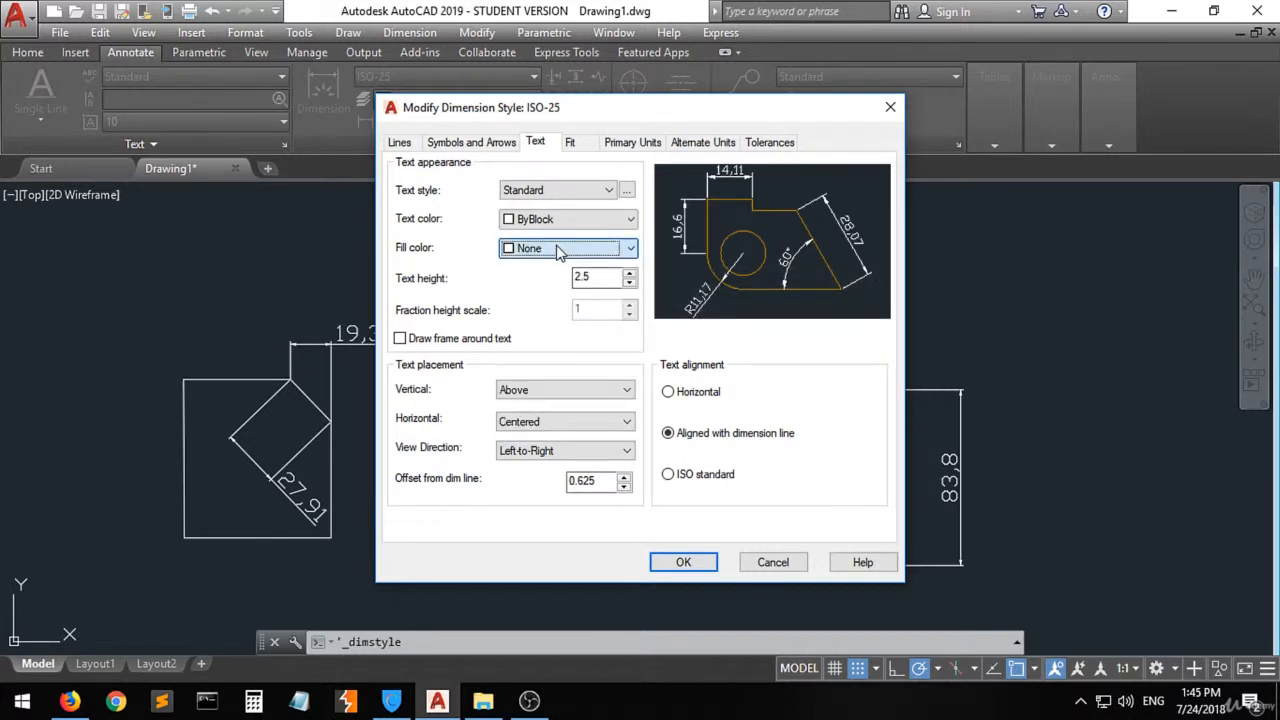
pyautogui.doubleClick(605, 276)
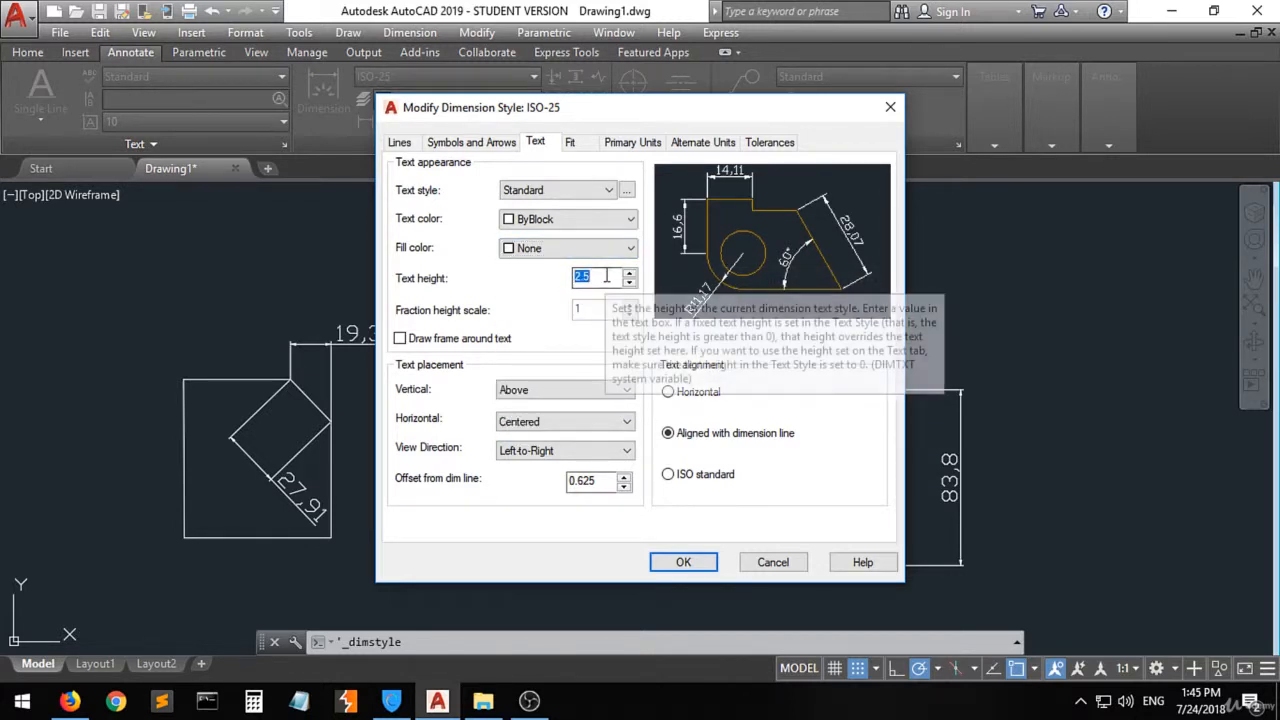
pyautogui.write('1')
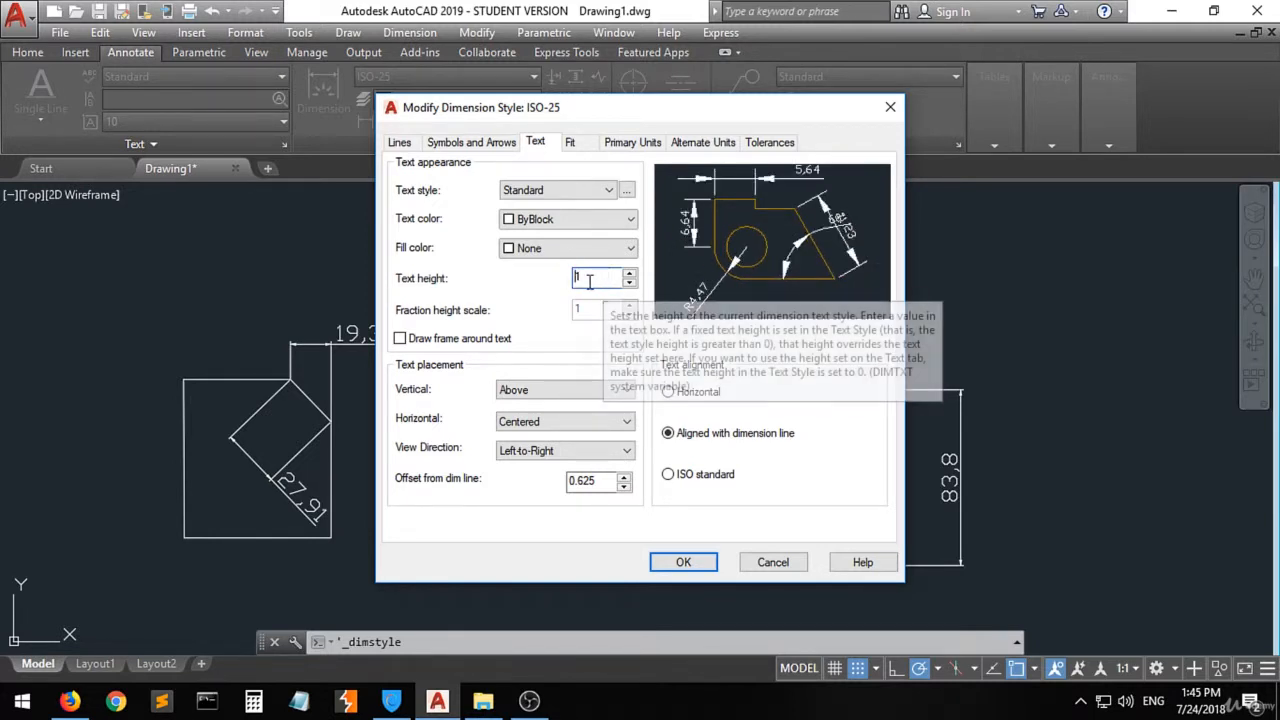
pyautogui.doubleClick(588, 281)
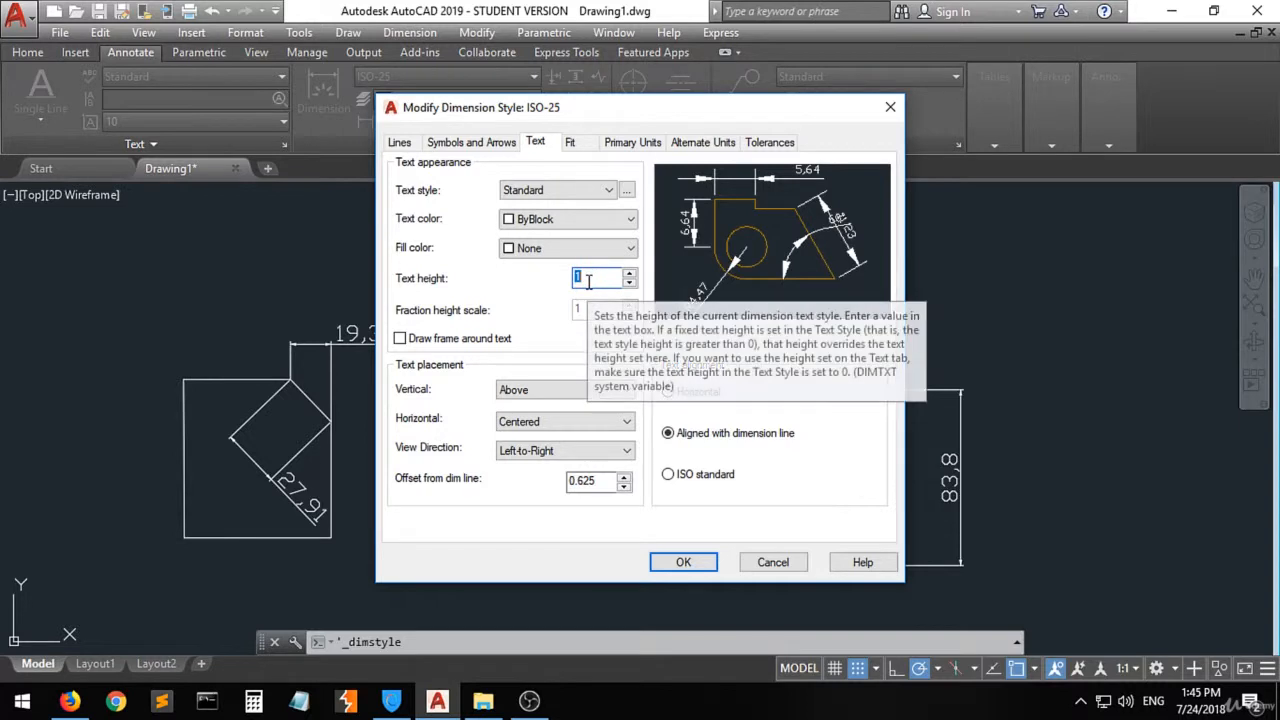
pyautogui.write('2.5')
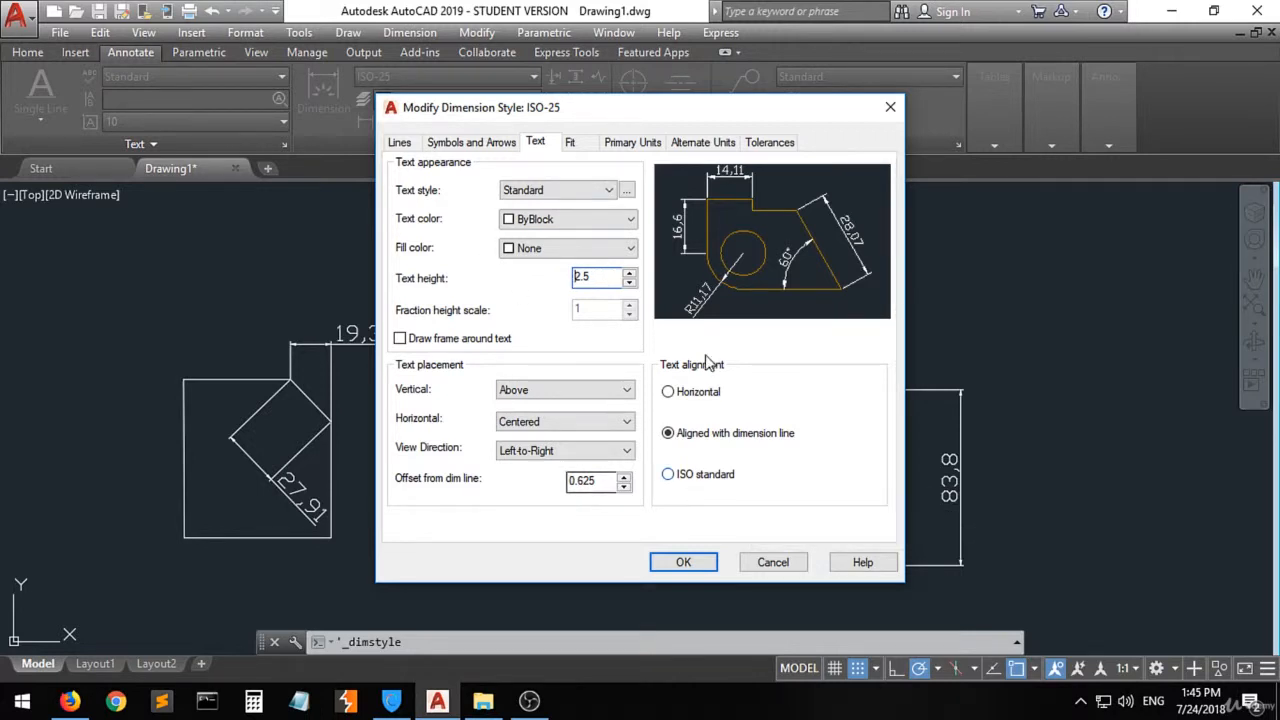
# - Review the fit, primary units, alternate units, tolerance and arrow settings of the ISO-25 style, and return to its text settings
pyautogui.click(570, 145)
pyautogui.click(616, 145)
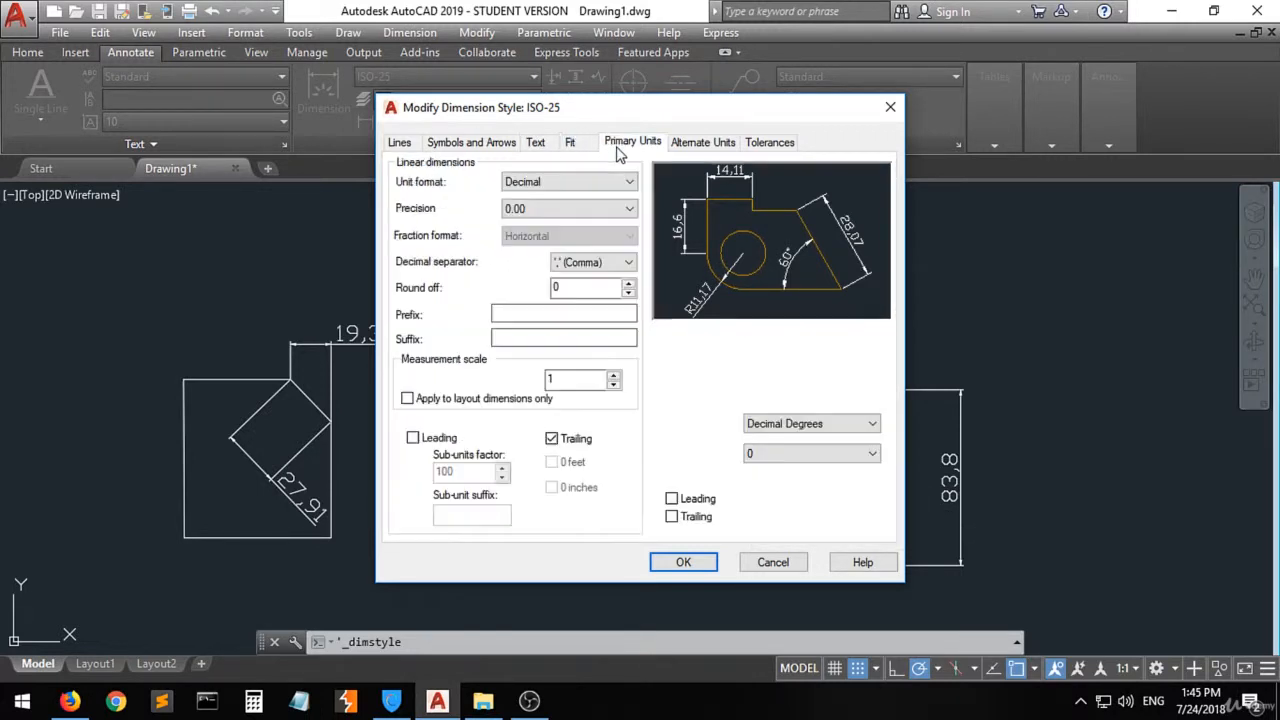
pyautogui.click(704, 145)
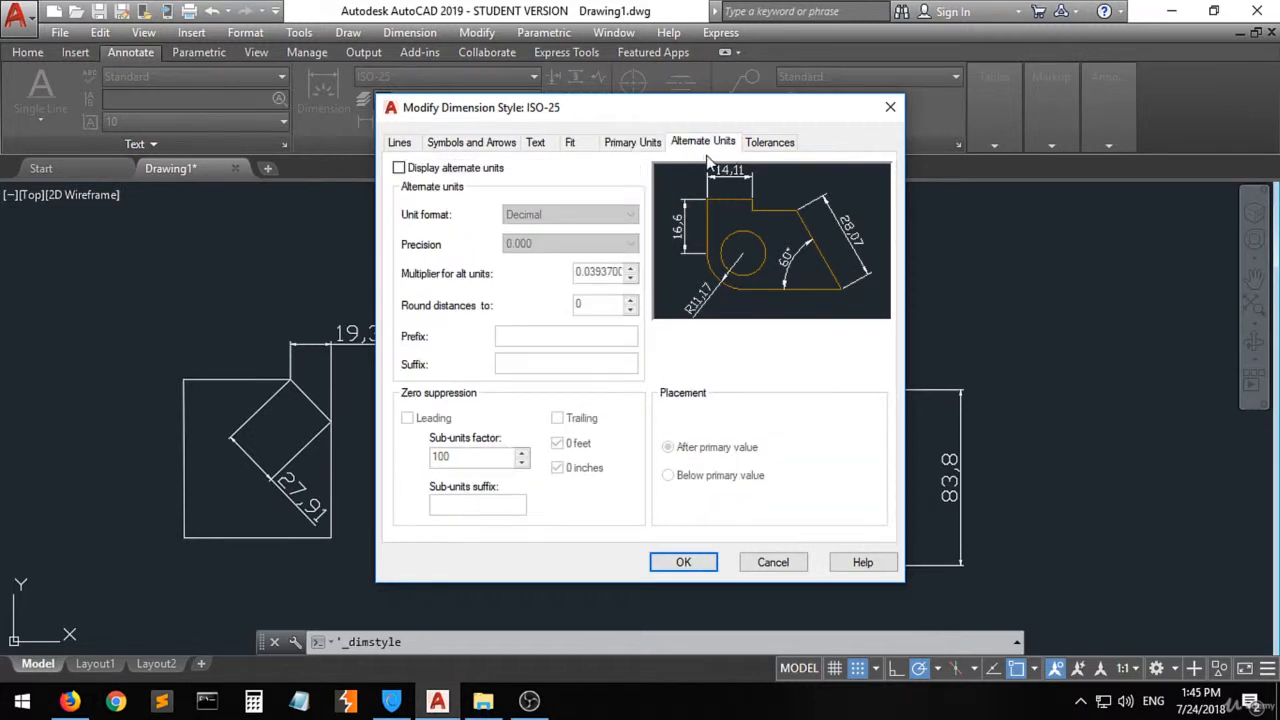
pyautogui.click(770, 143)
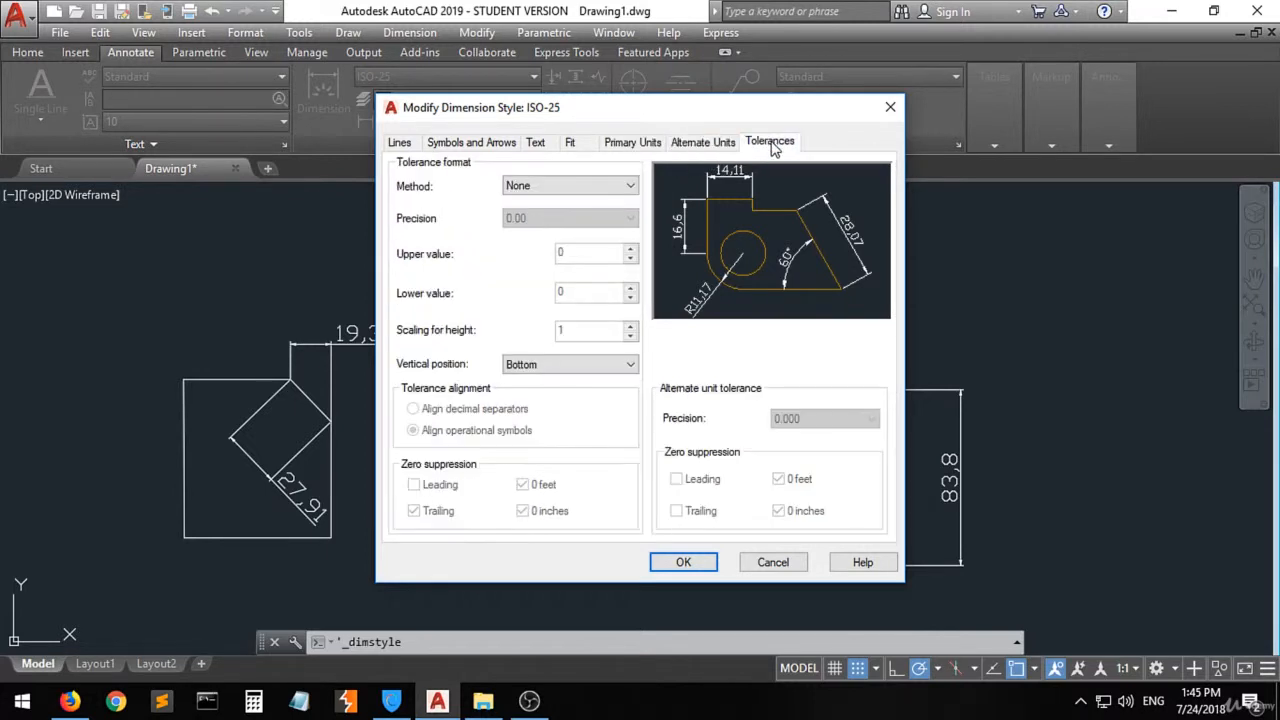
pyautogui.click(545, 144)
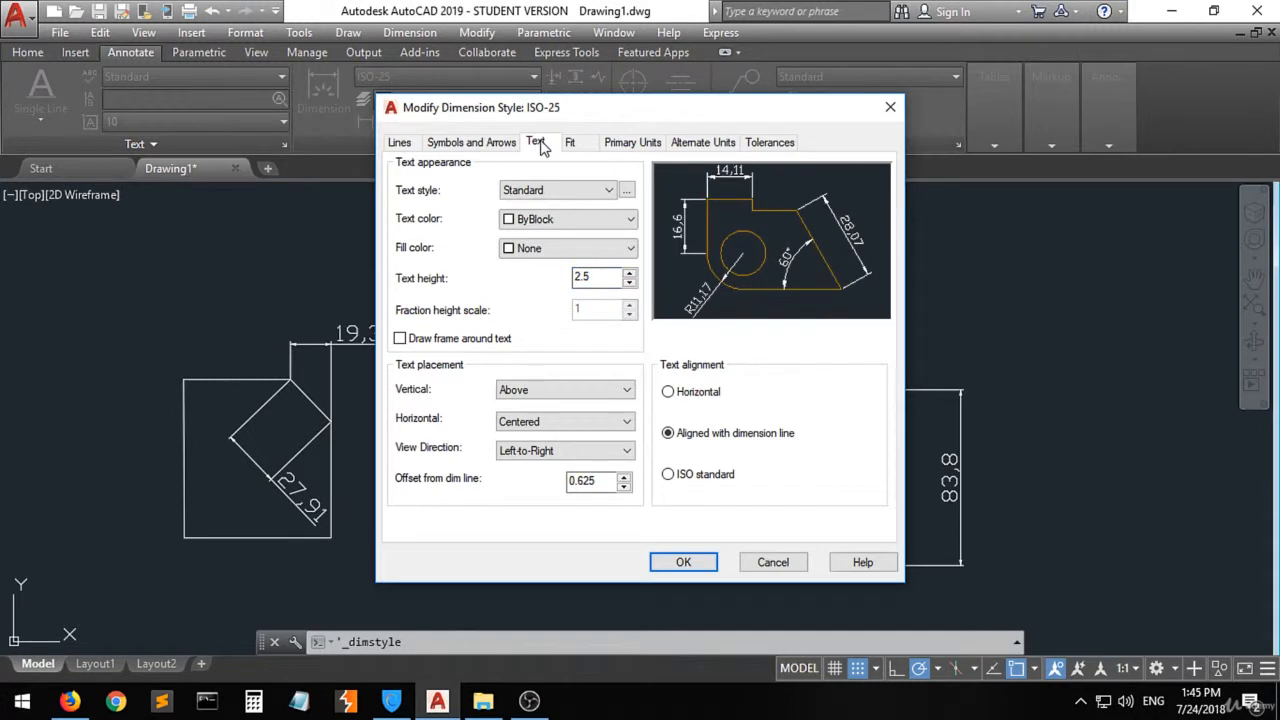
pyautogui.click(569, 144)
pyautogui.click(505, 148)
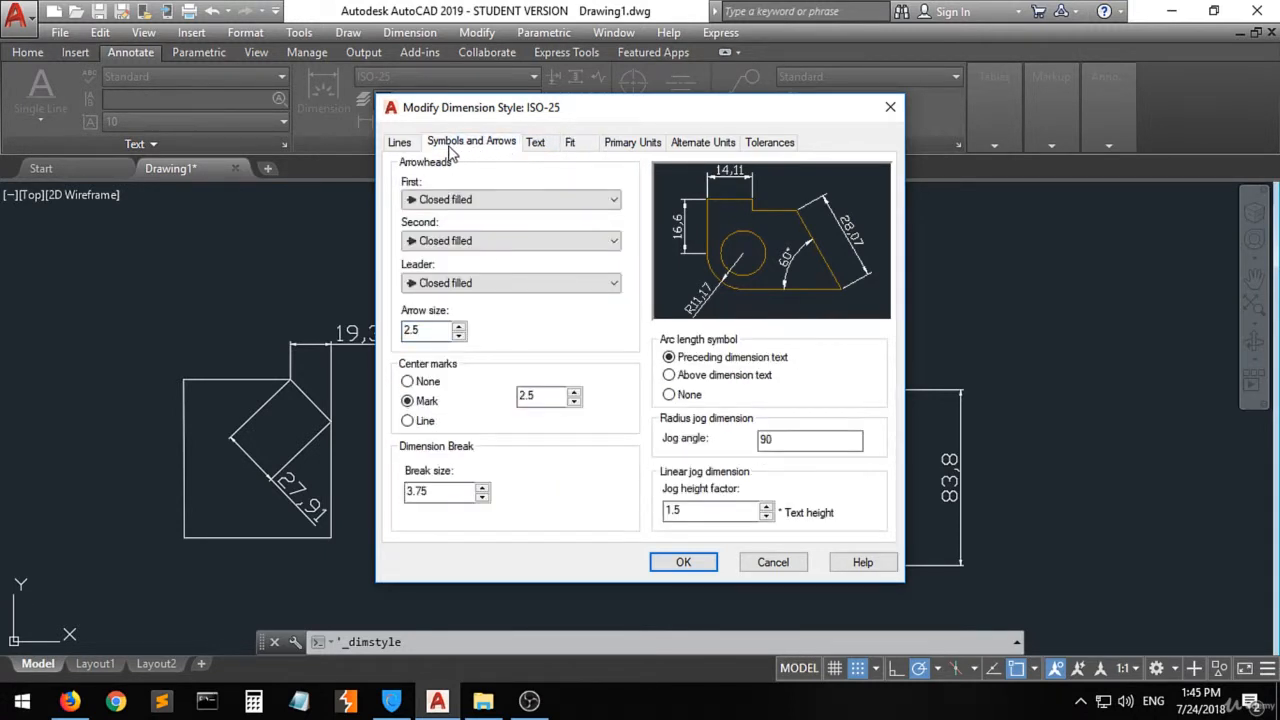
pyautogui.click(537, 146)
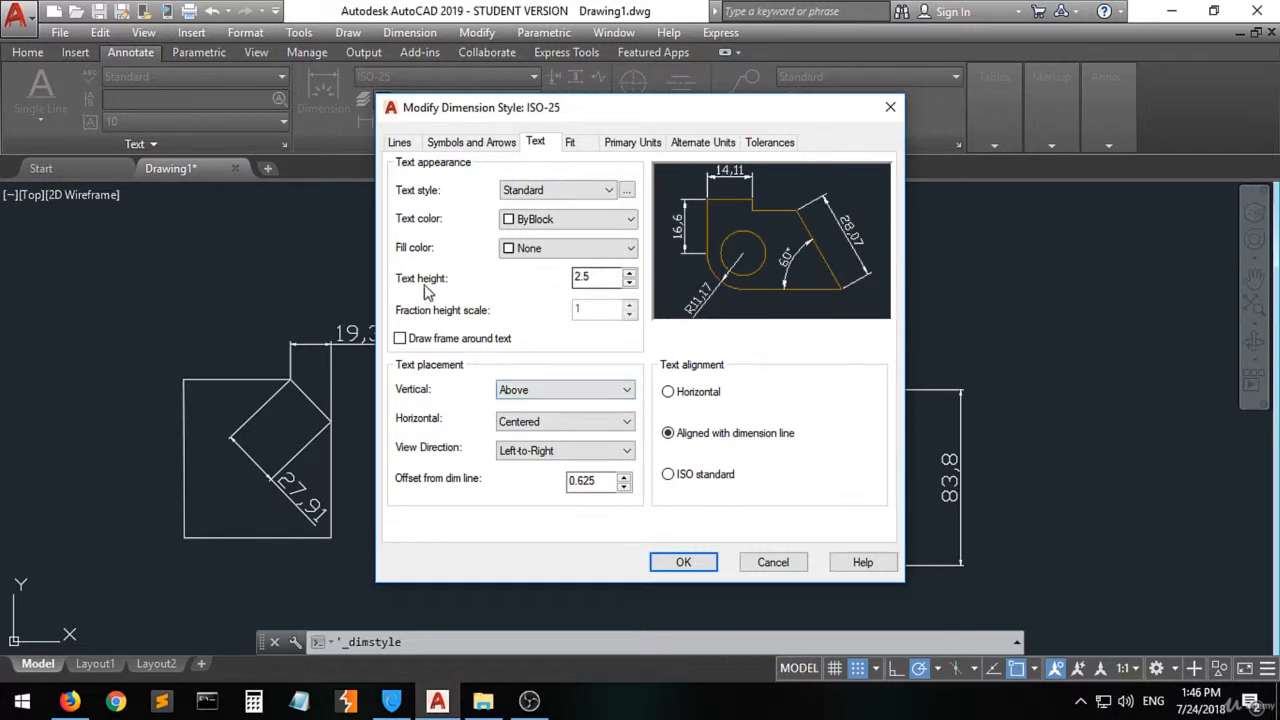
# - Set the ISO-25 text height to 7, preview a frame around the text but leave it off, and save the style
pyautogui.doubleClick(601, 278)
pyautogui.write('7')
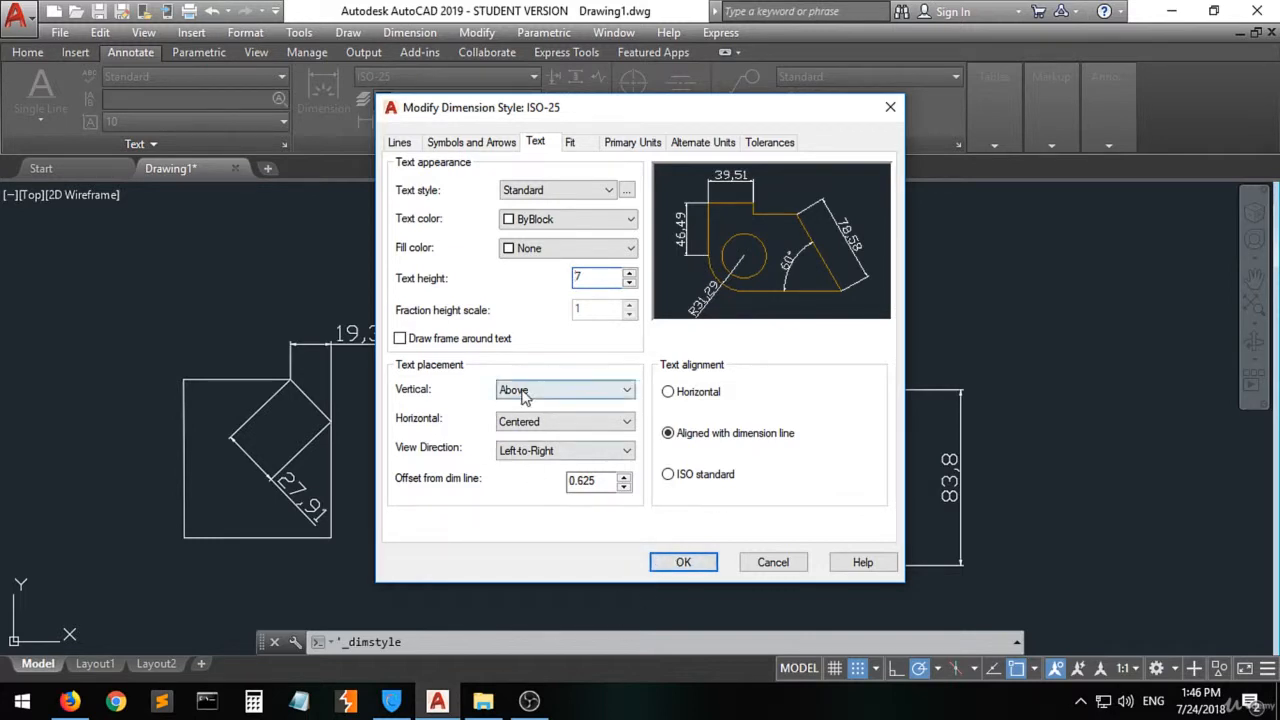
pyautogui.click(400, 339)
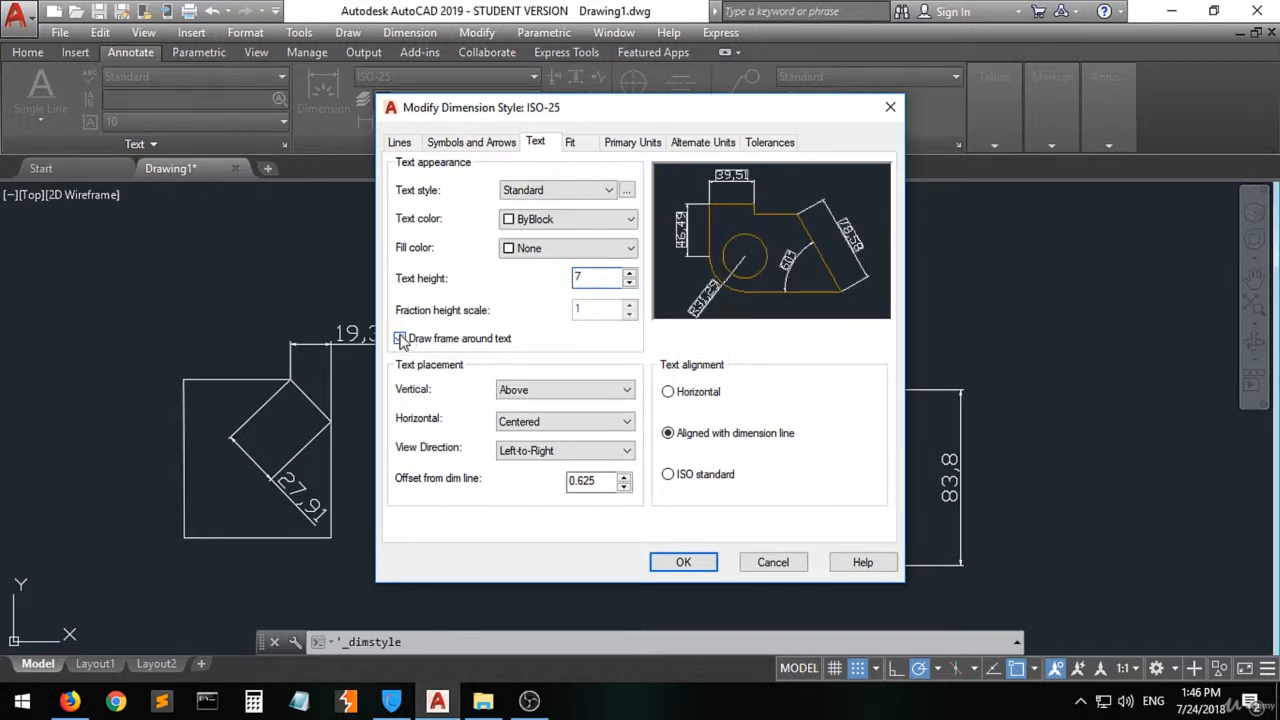
pyautogui.click(400, 339)
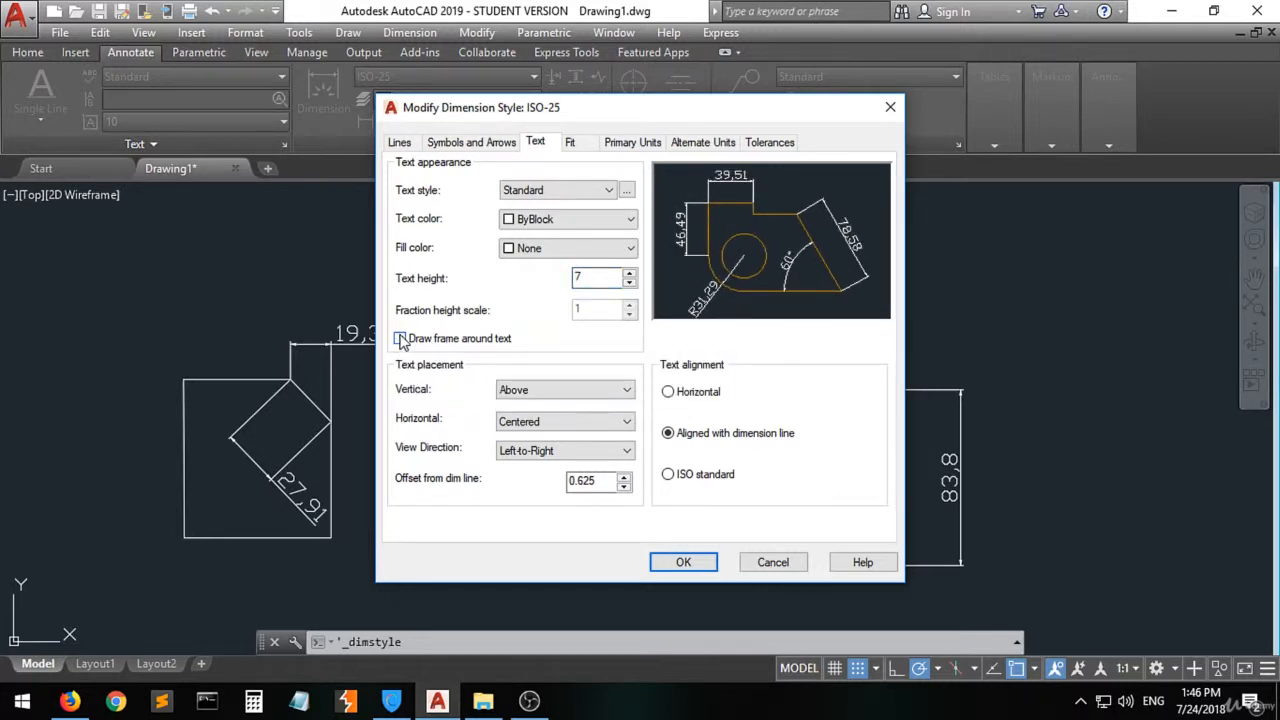
pyautogui.click(400, 339)
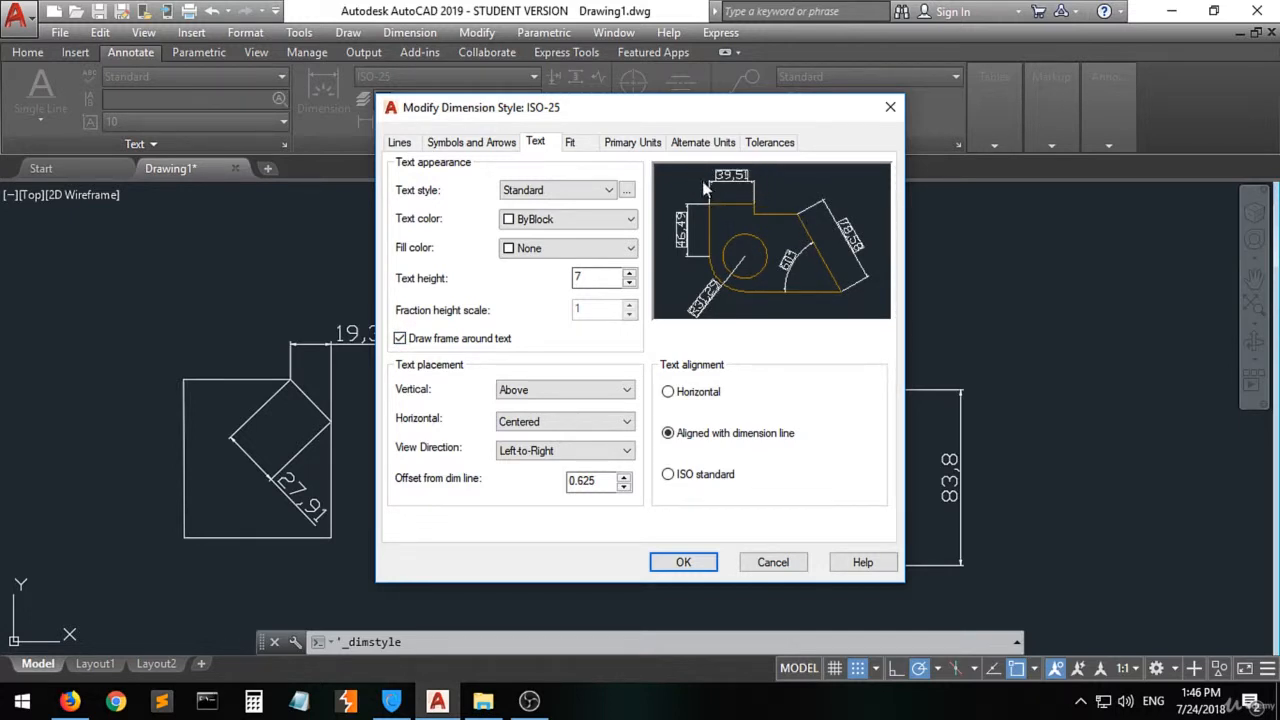
pyautogui.click(401, 339)
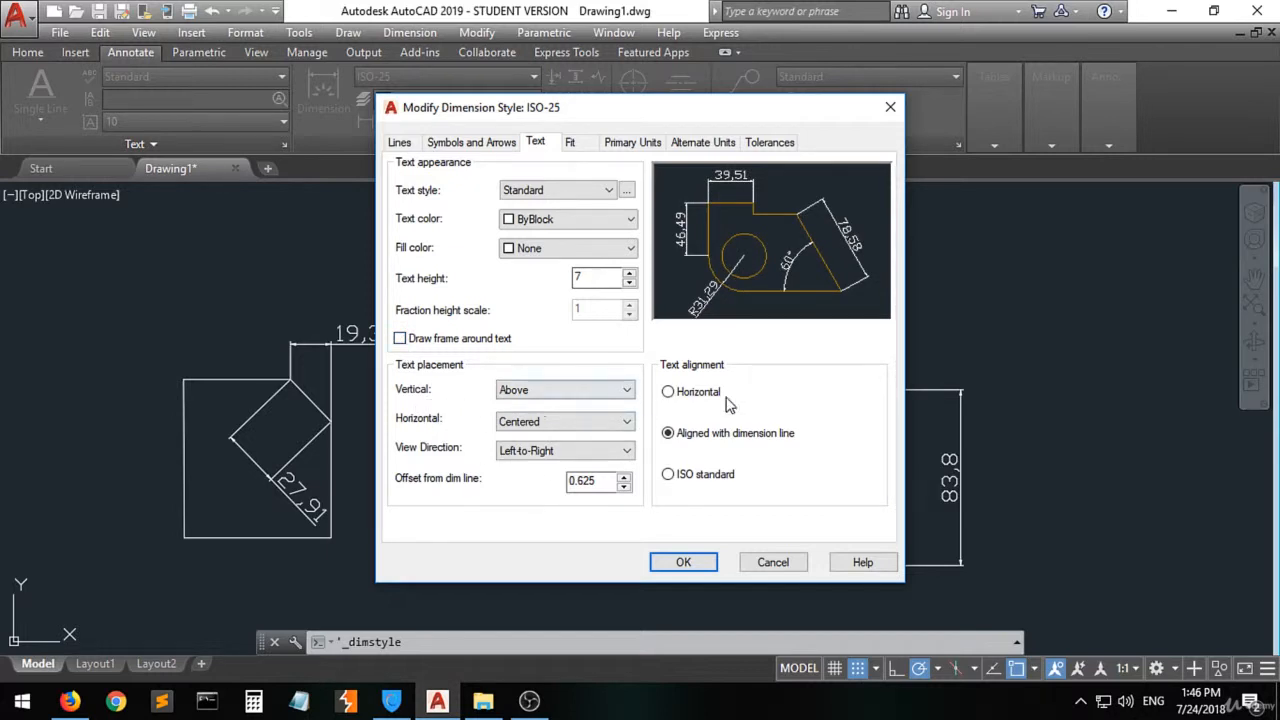
pyautogui.click(683, 563)
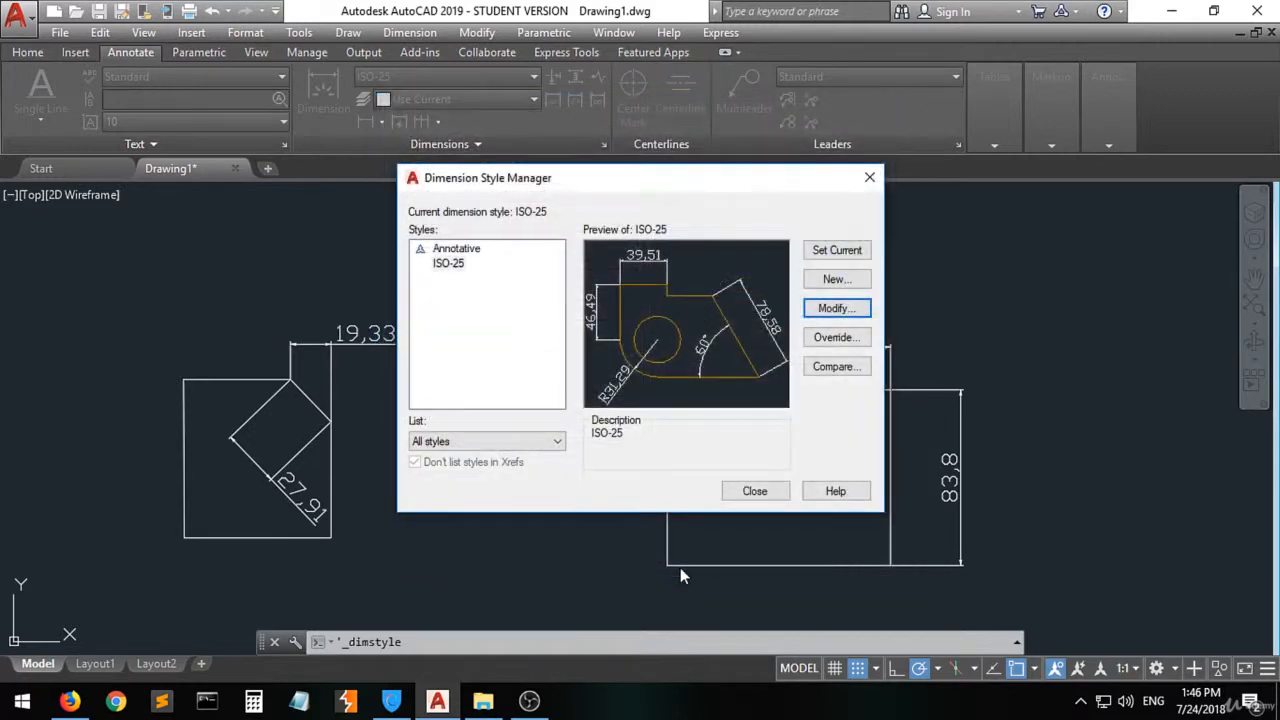
pyautogui.click(754, 492)
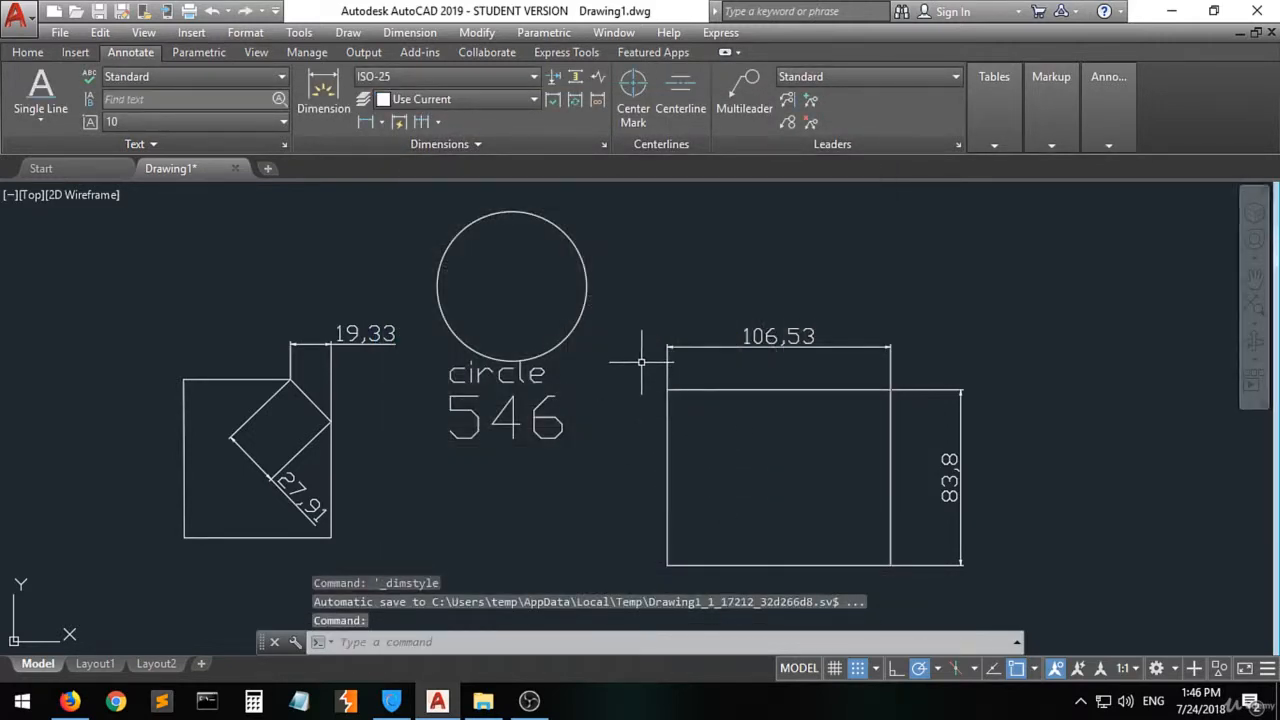
# - Set the text height of the large rectangle's horizontal dimension to 2.5 in its object properties
pyautogui.click(762, 341)
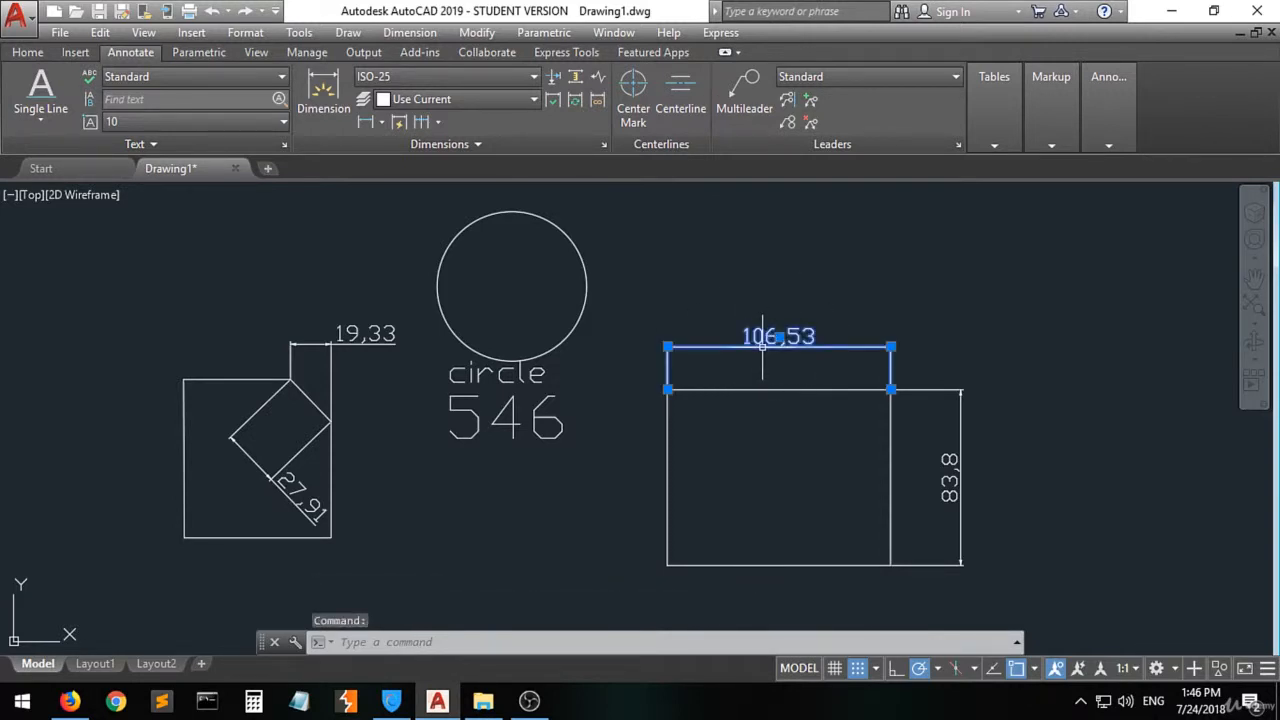
pyautogui.rightClick(762, 341)
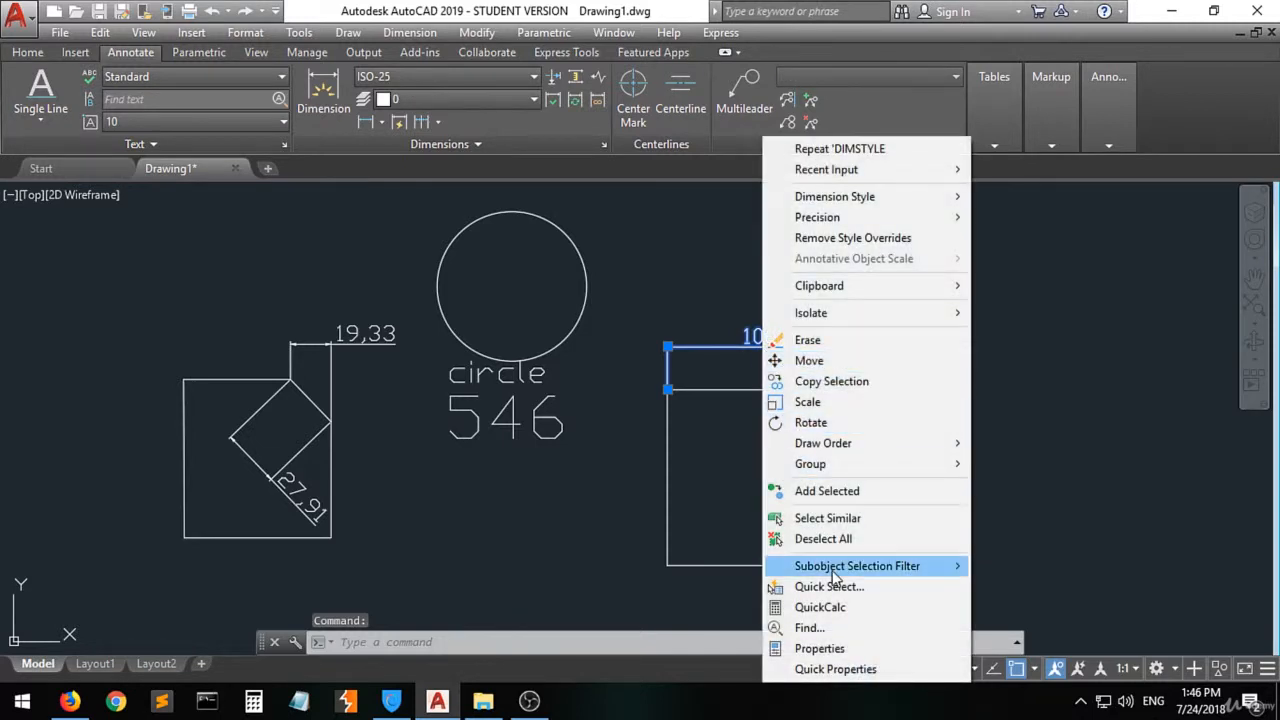
pyautogui.click(820, 648)
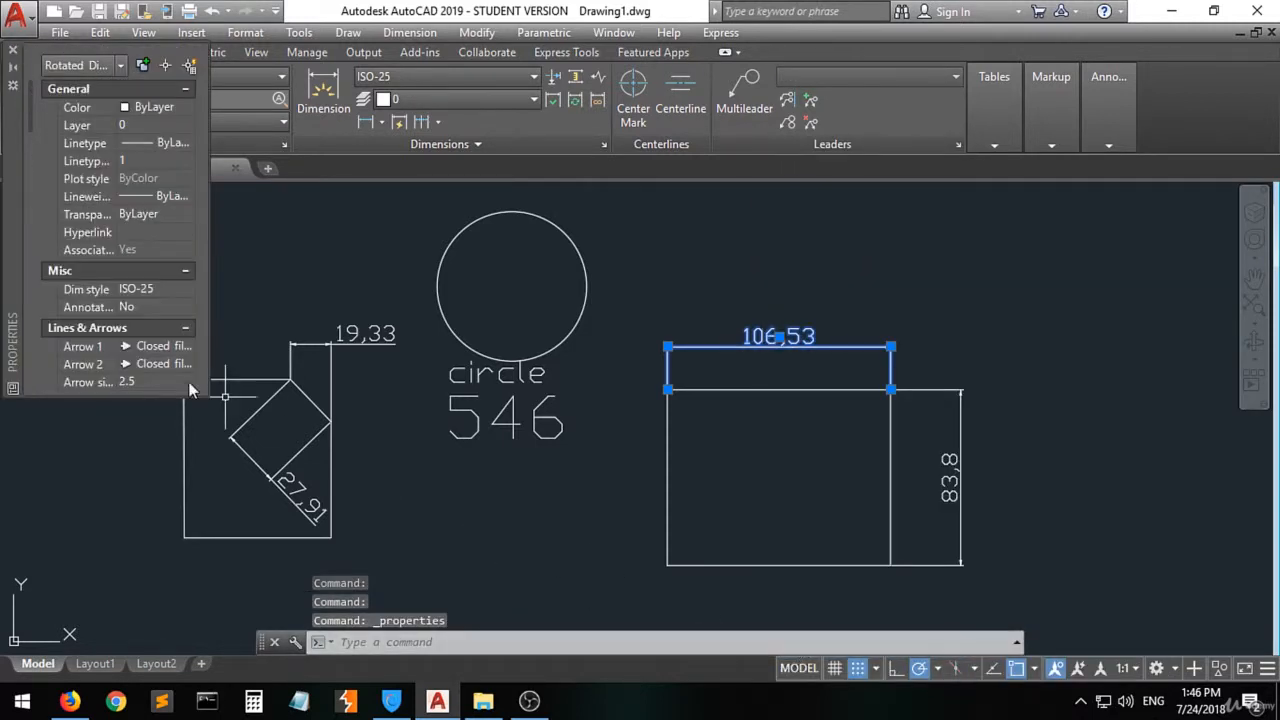
pyautogui.scroll(-6, 86, 180)
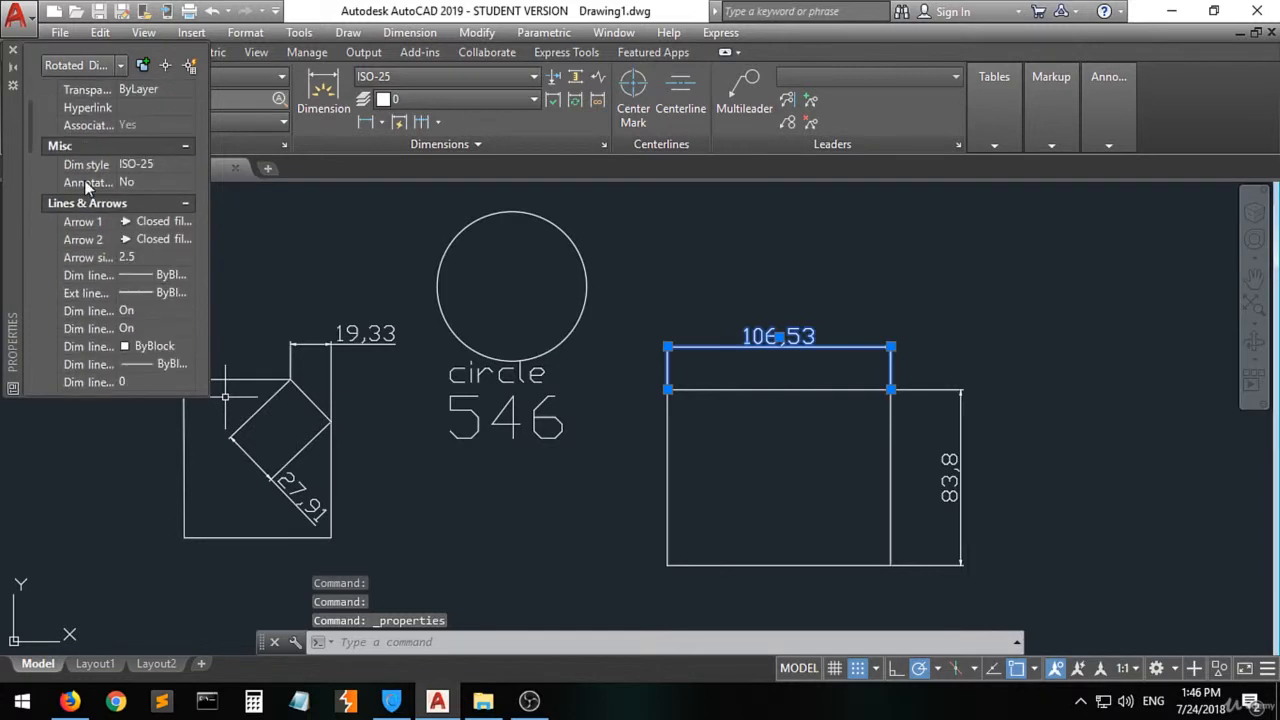
pyautogui.scroll(-2, 86, 197)
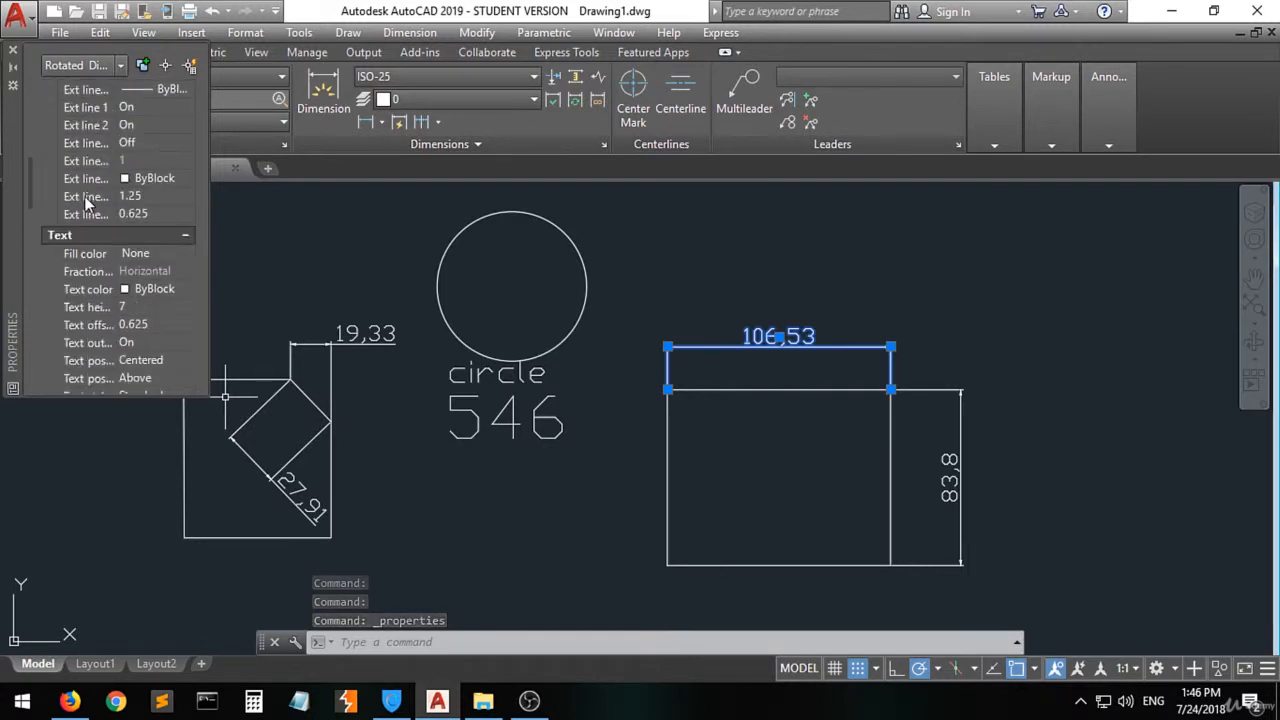
pyautogui.scroll(-2, 92, 228)
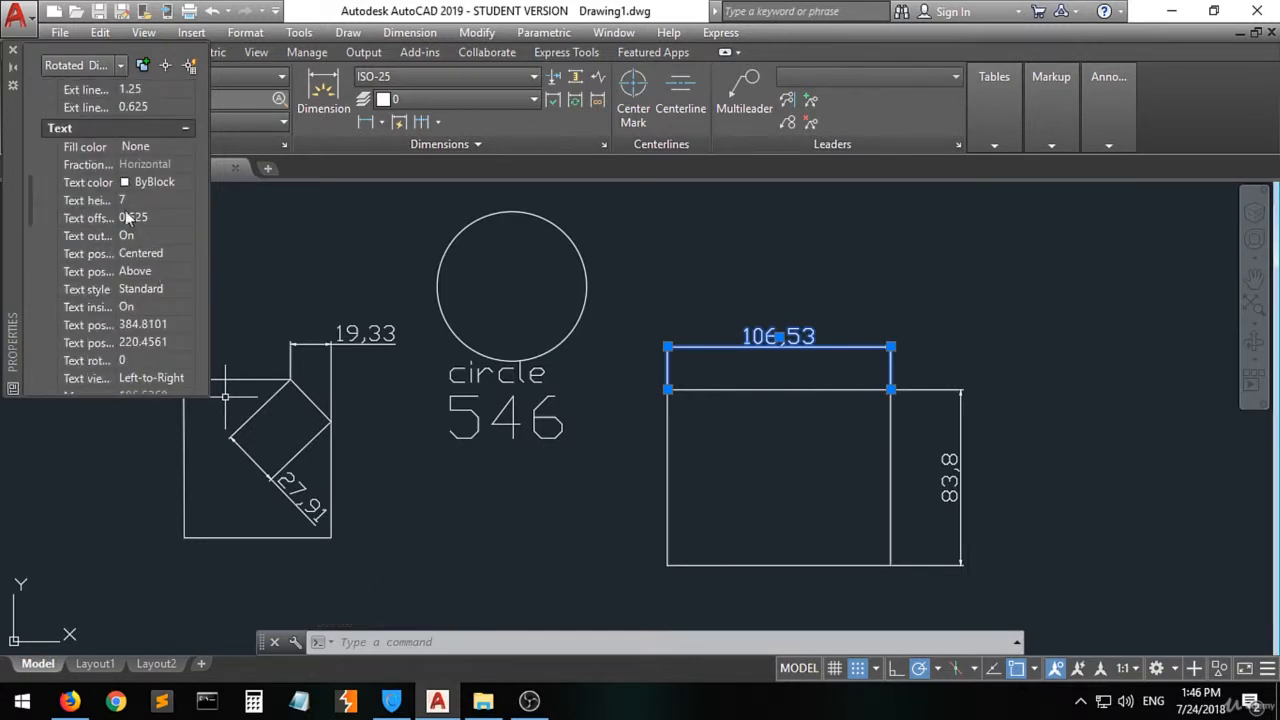
pyautogui.click(130, 200)
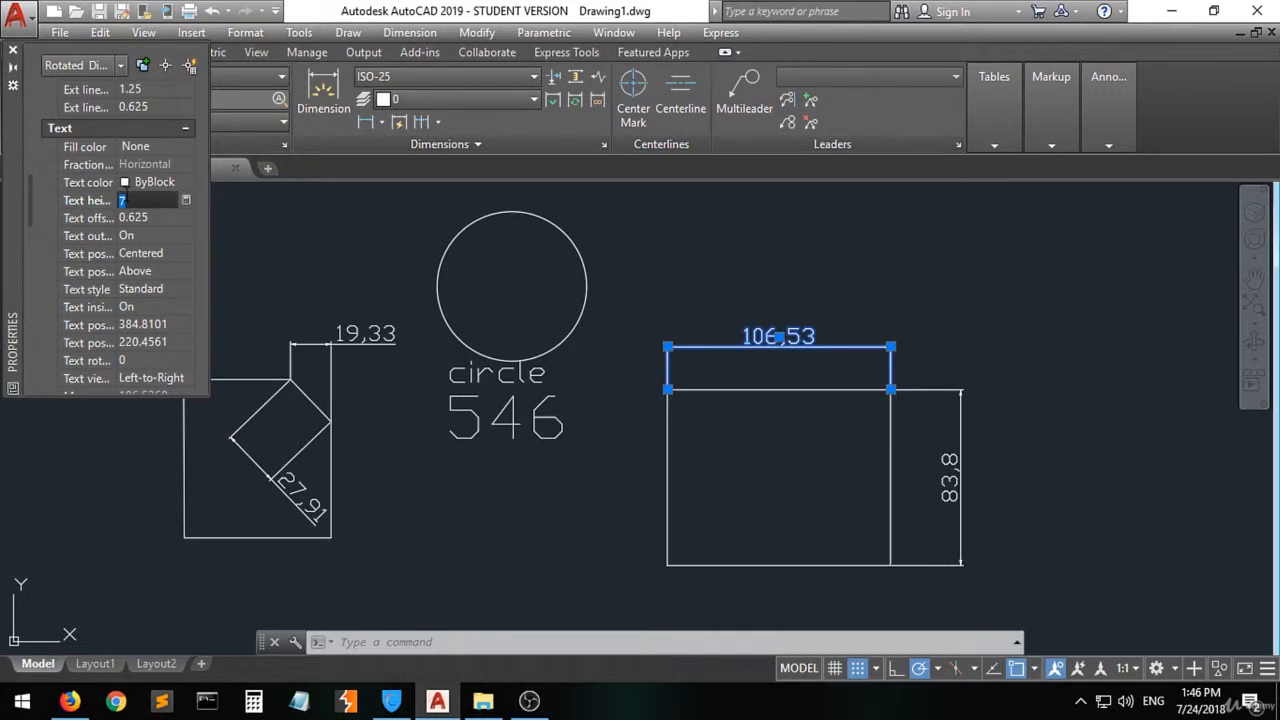
pyautogui.press('Tab')
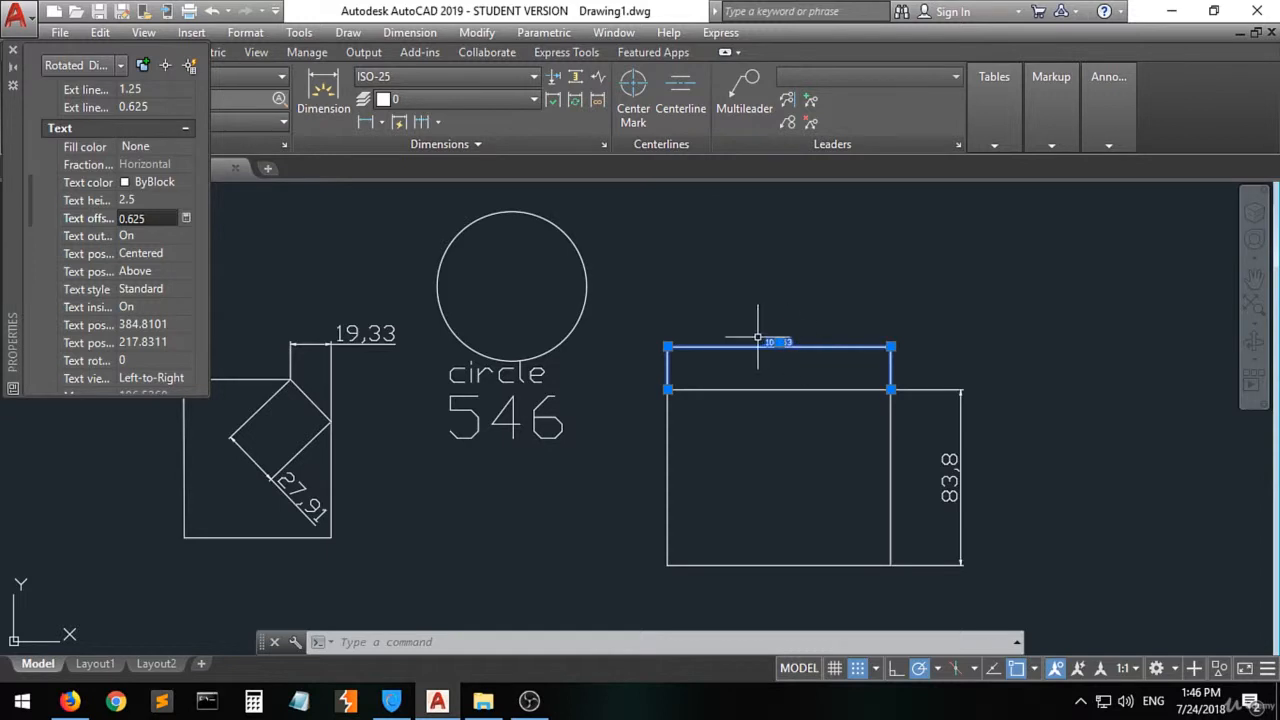
# - Set the text height of the large rectangle's horizontal dimension to 10 and close its properties
pyautogui.click(146, 200)
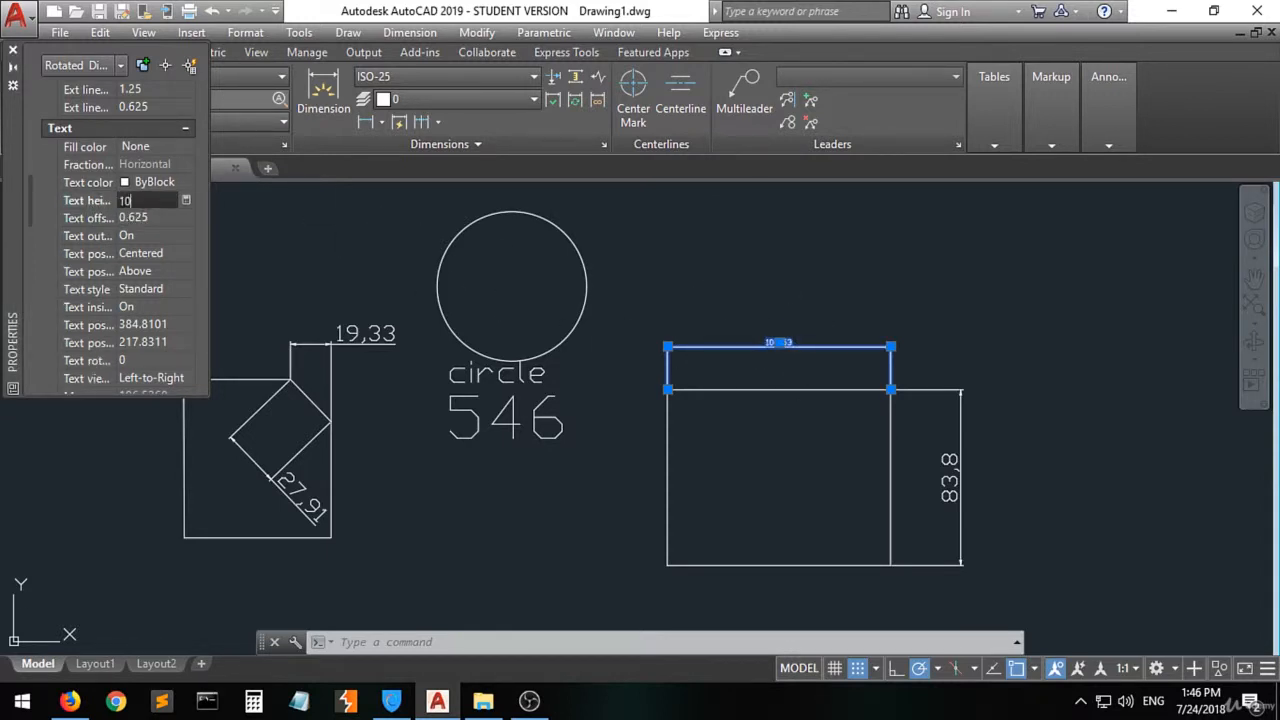
pyautogui.press('Tab')
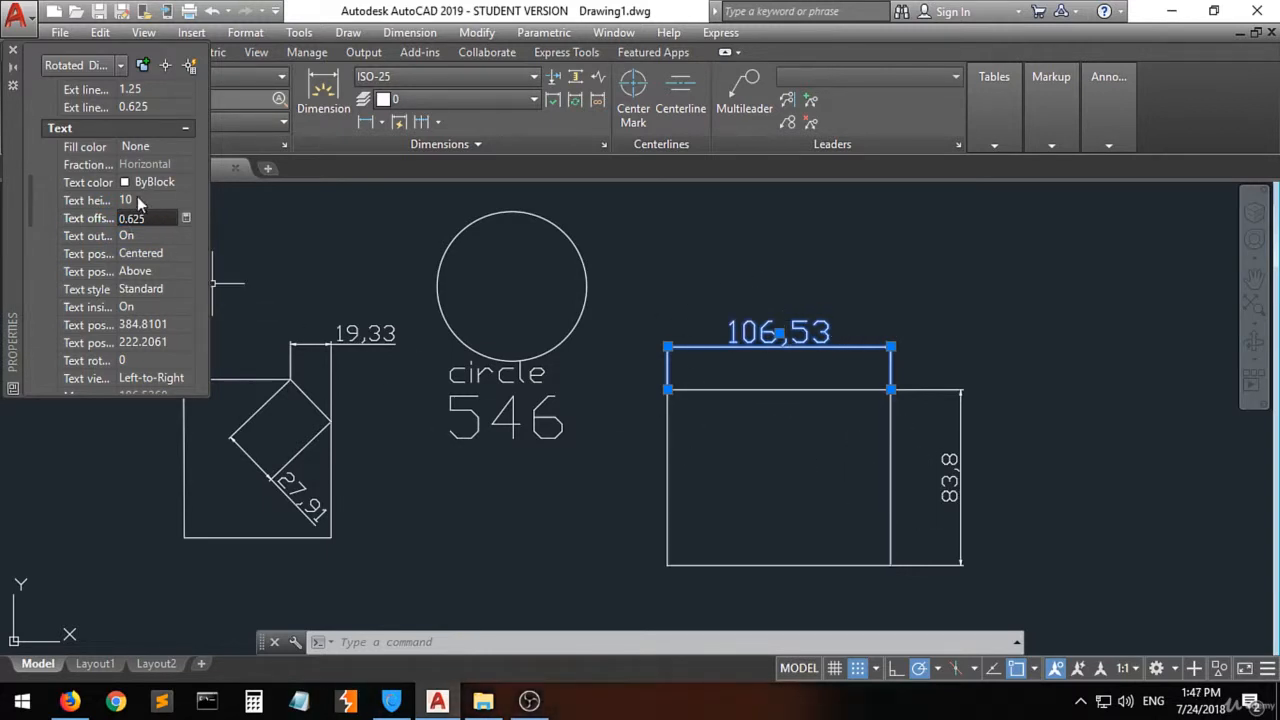
pyautogui.click(139, 201)
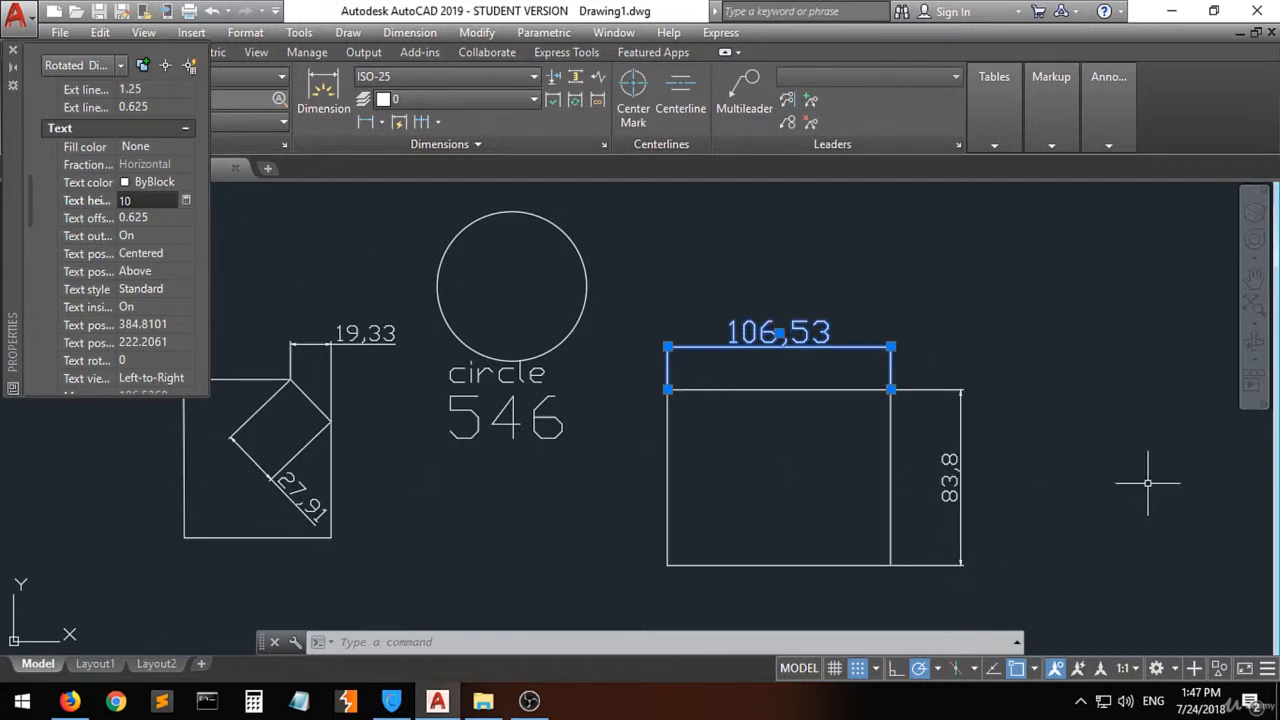
pyautogui.click(13, 50)
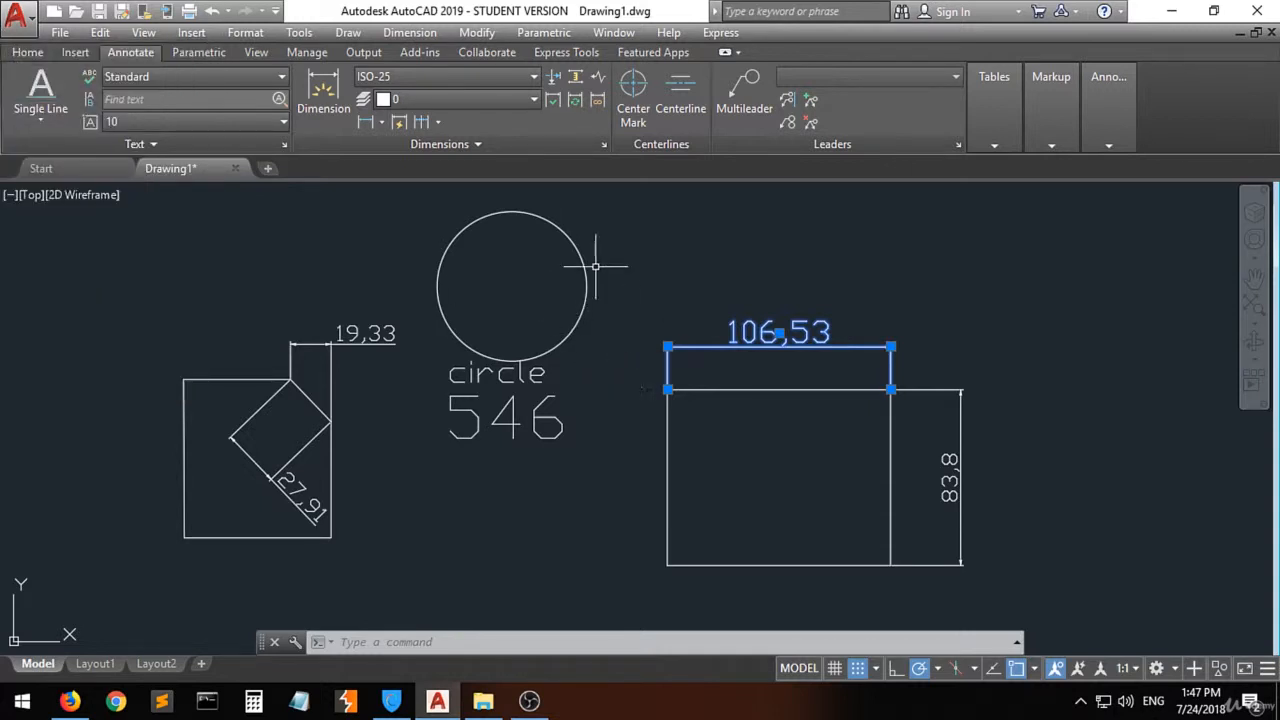
# - Check the ISO-25 style in the Dimension Style Manager and leave it without changes
pyautogui.click(479, 143)
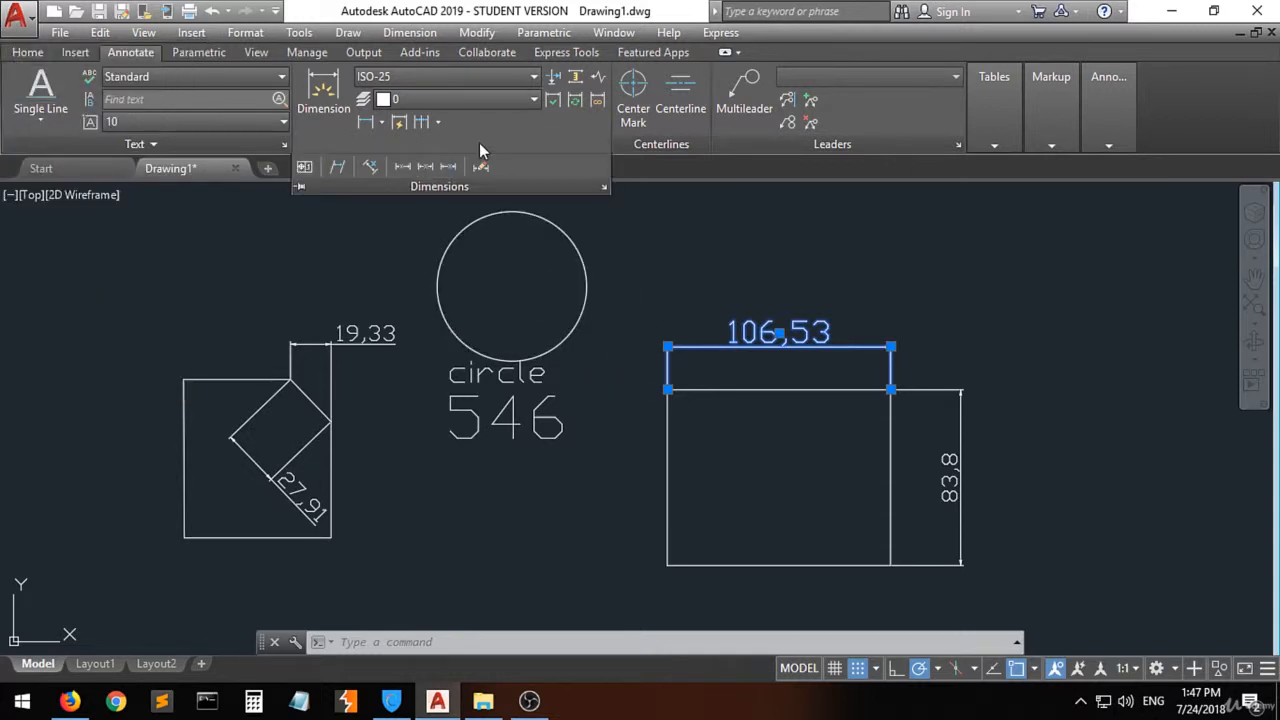
pyautogui.click(604, 187)
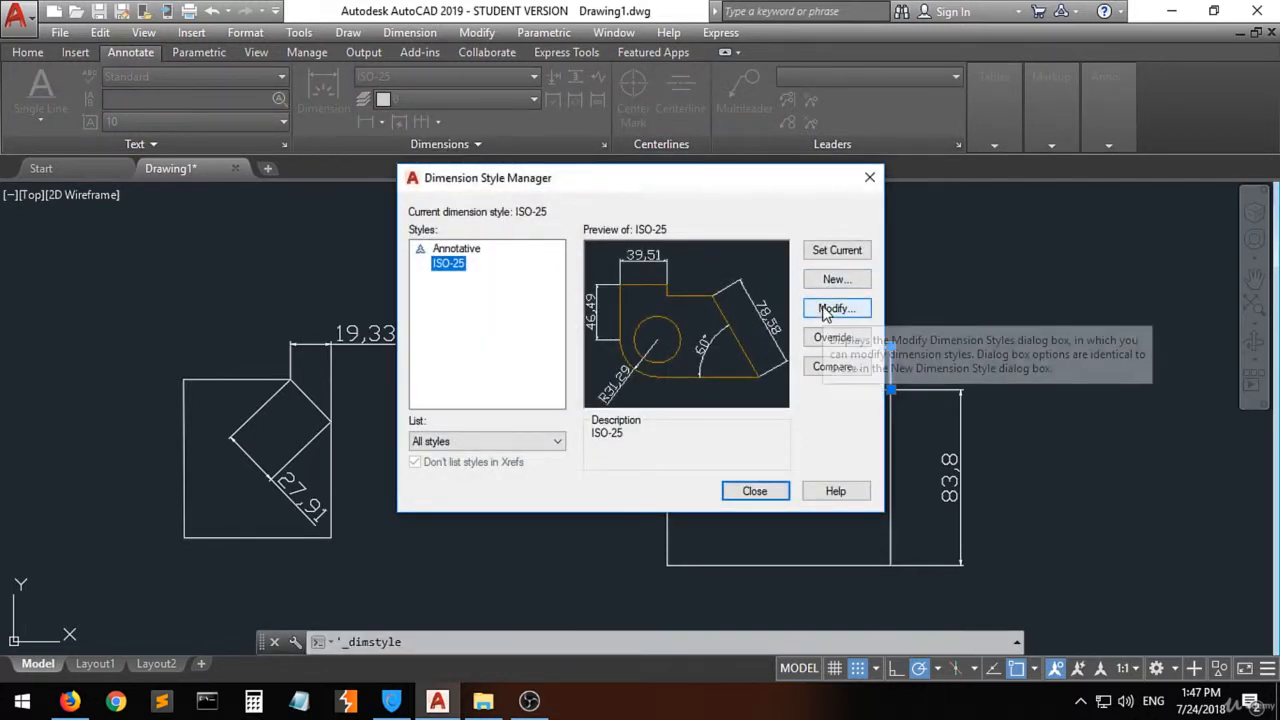
pyautogui.click(869, 179)
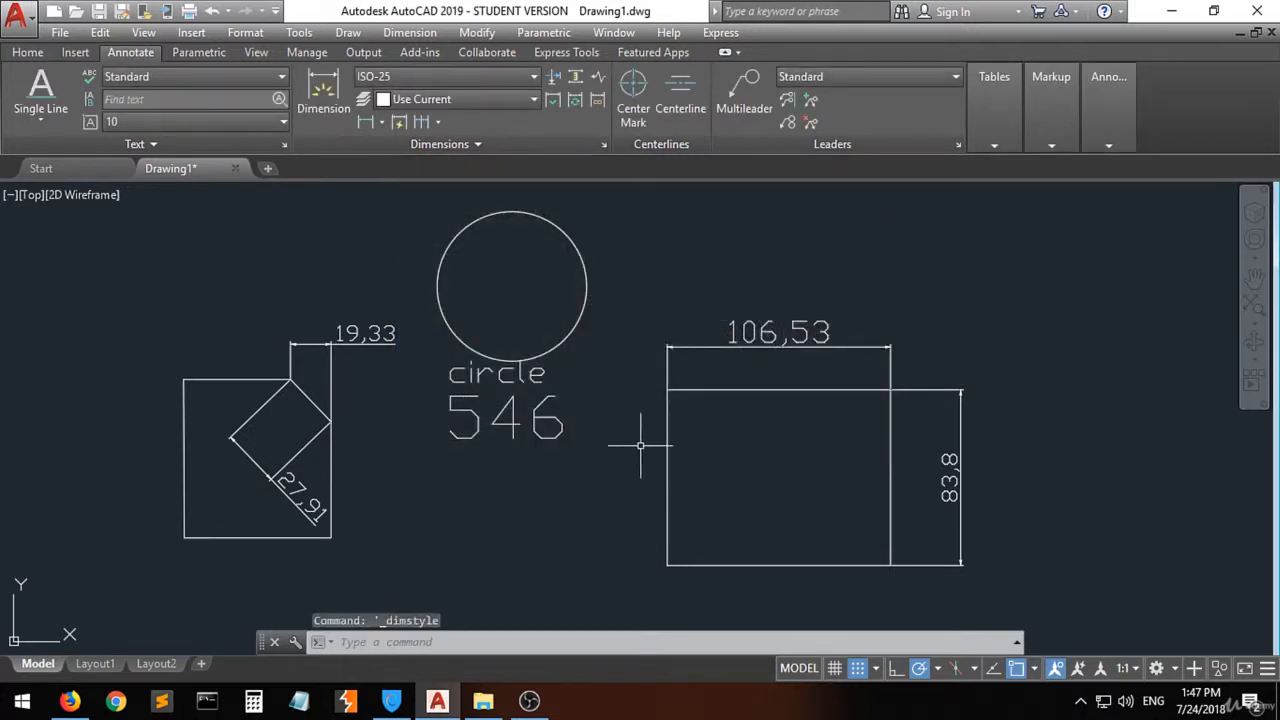
pyautogui.click(366, 335)
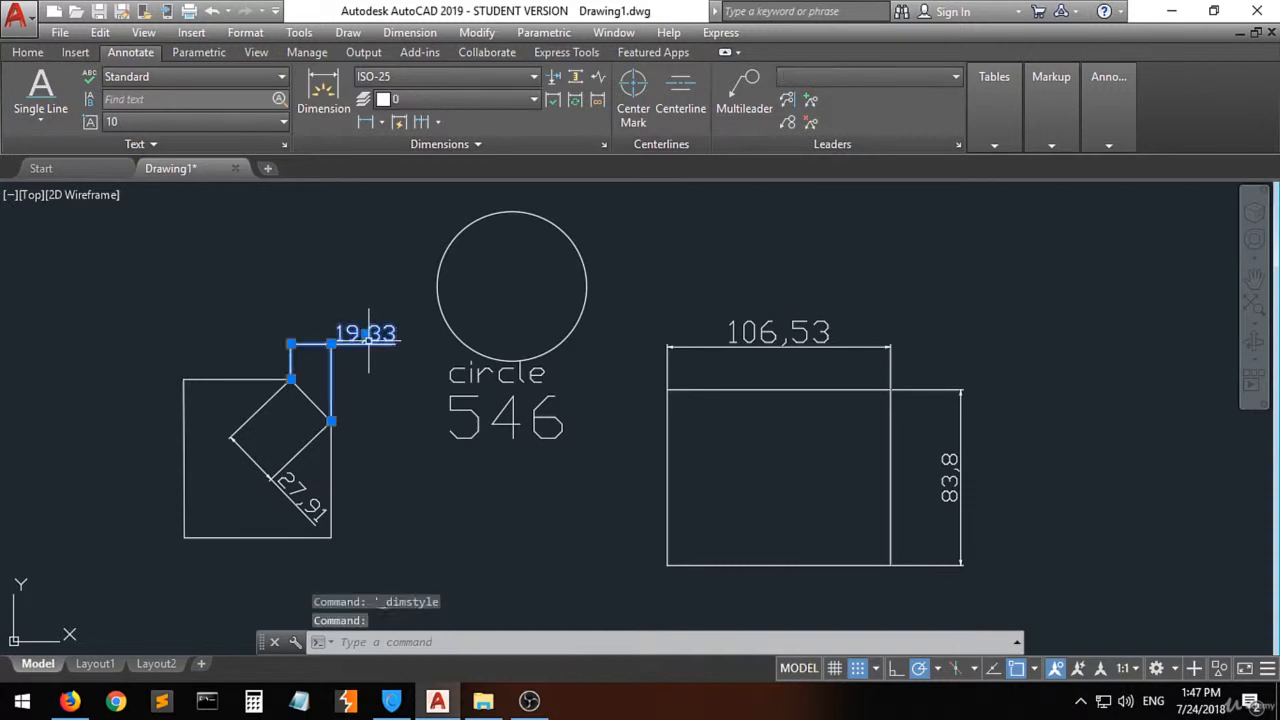
pyautogui.rightClick(360, 340)
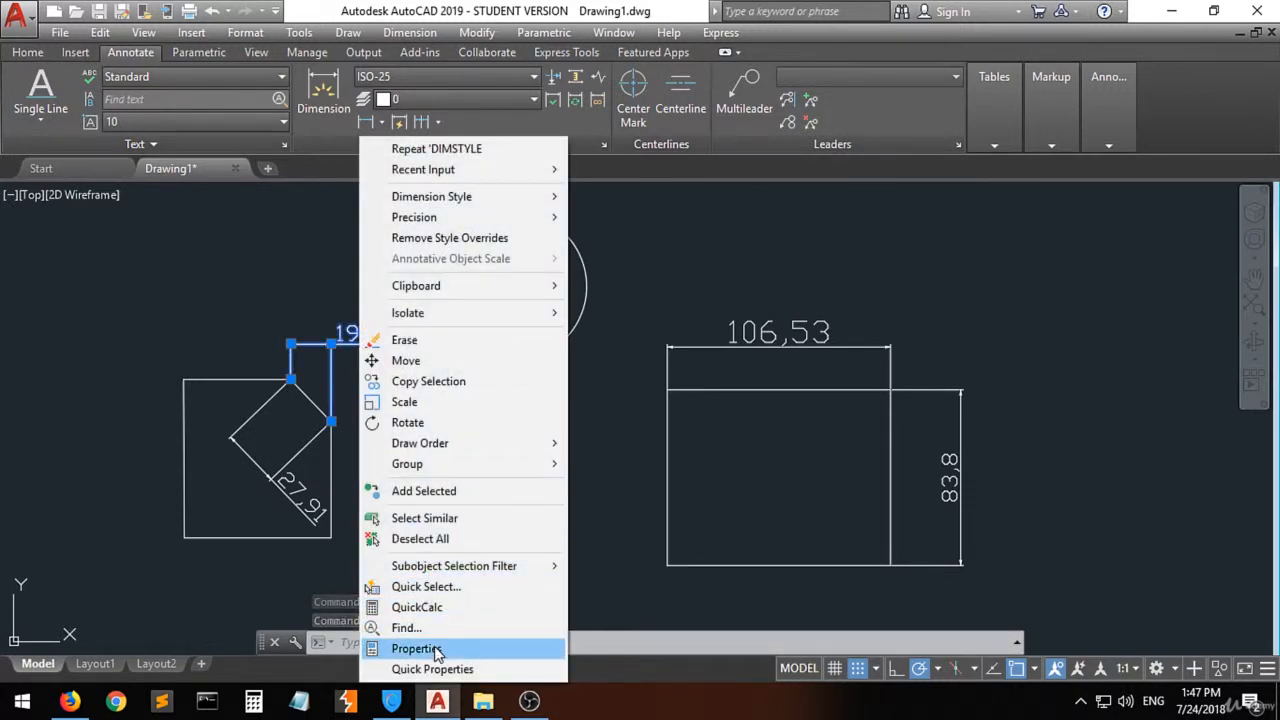
pyautogui.click(610, 477)
pyautogui.press('Escape')
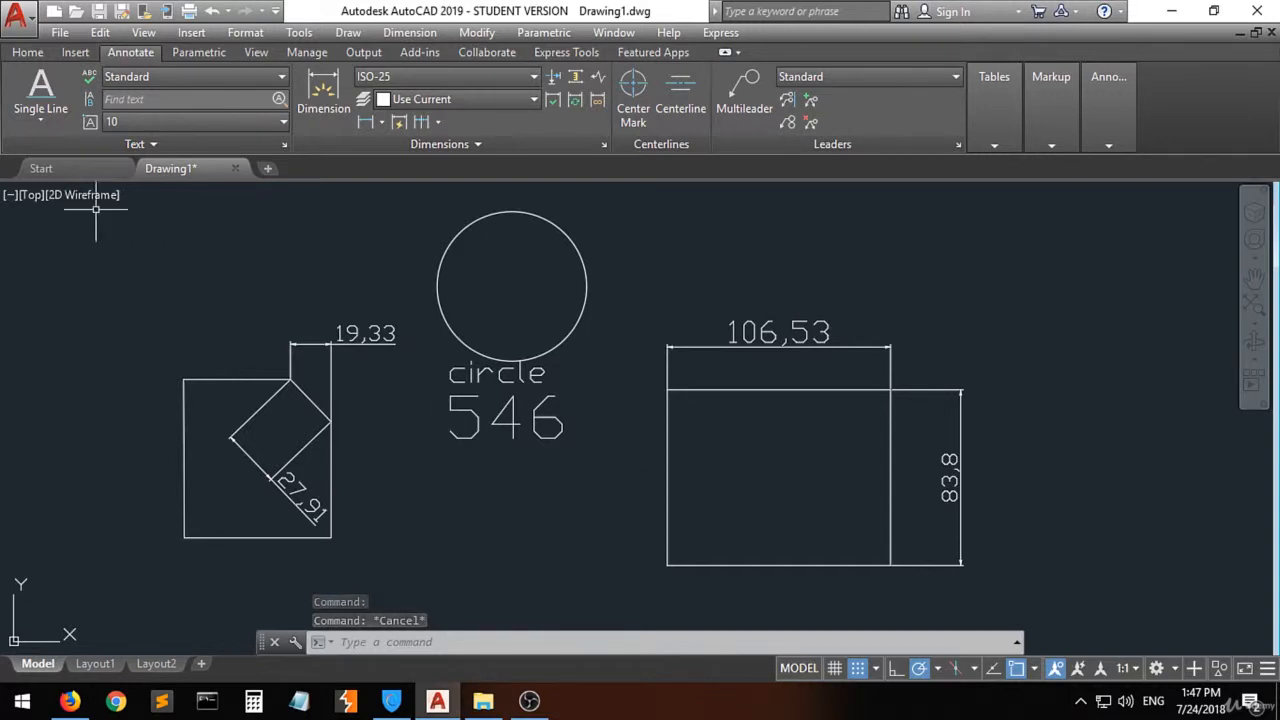
# - Add an angular dimension between the left and bottom edges of the left rectangle, placed inside its lower-left corner
pyautogui.click(27, 55)
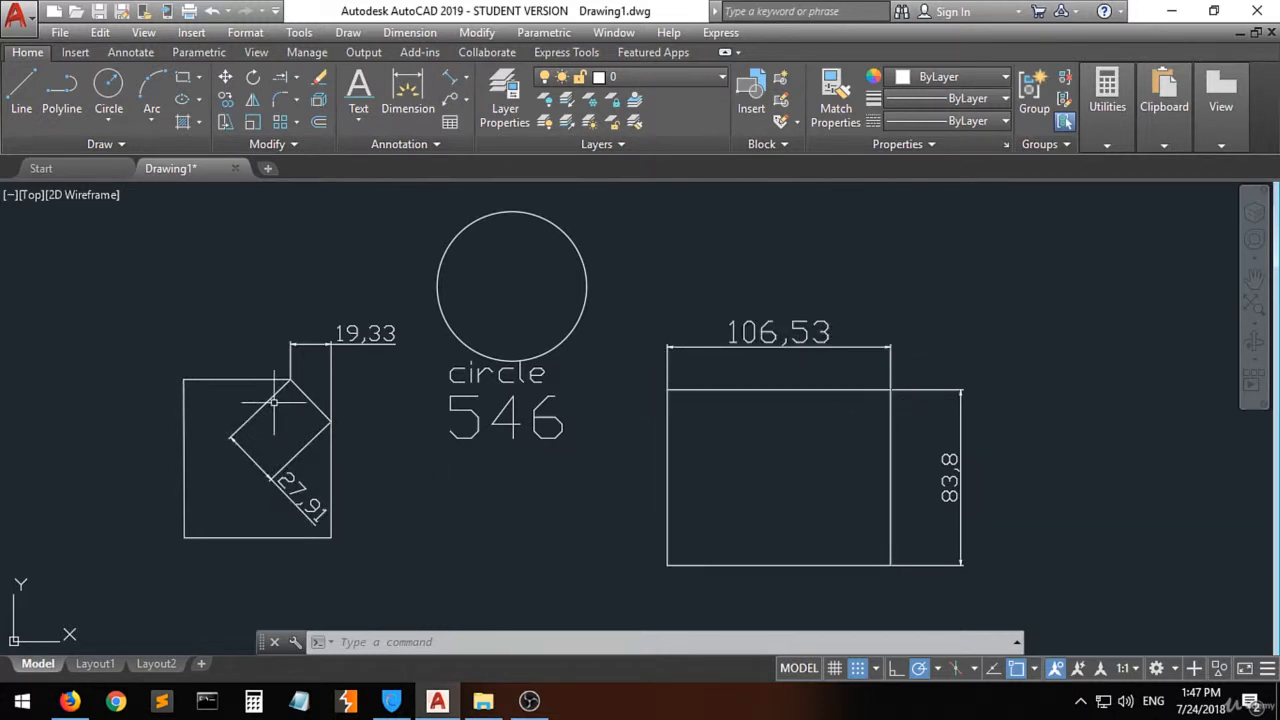
pyautogui.click(466, 77)
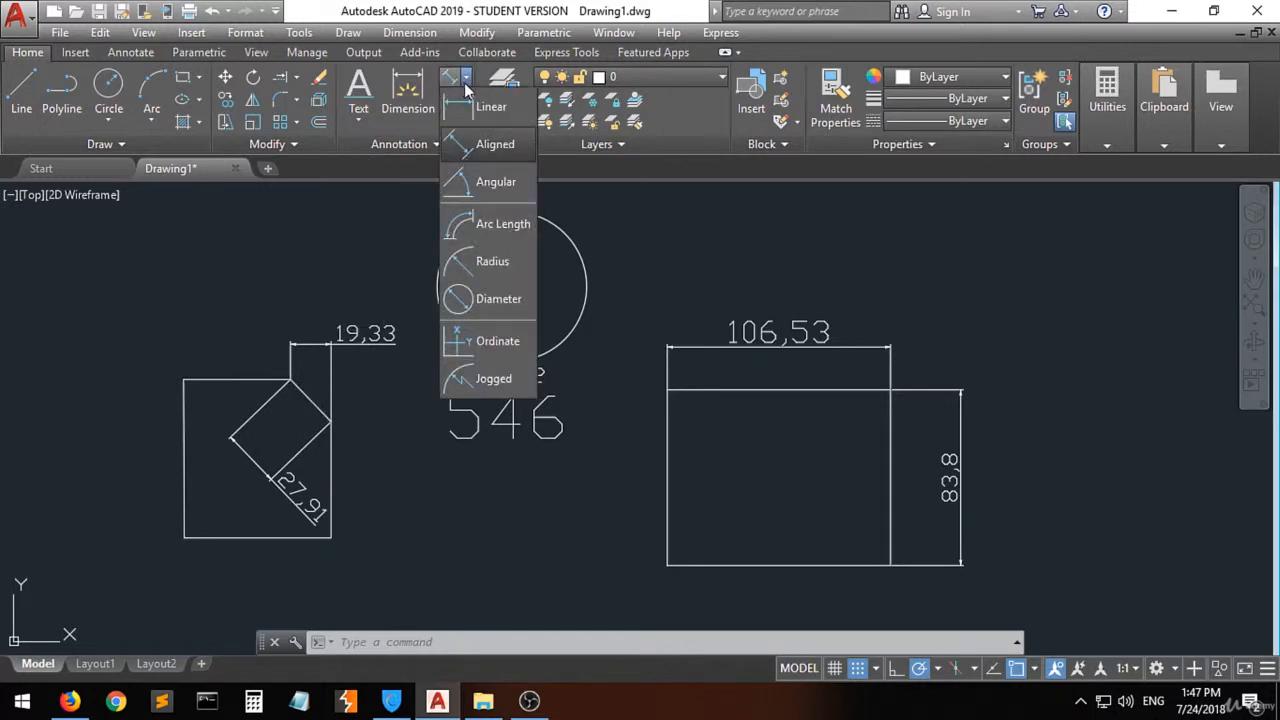
pyautogui.click(517, 192)
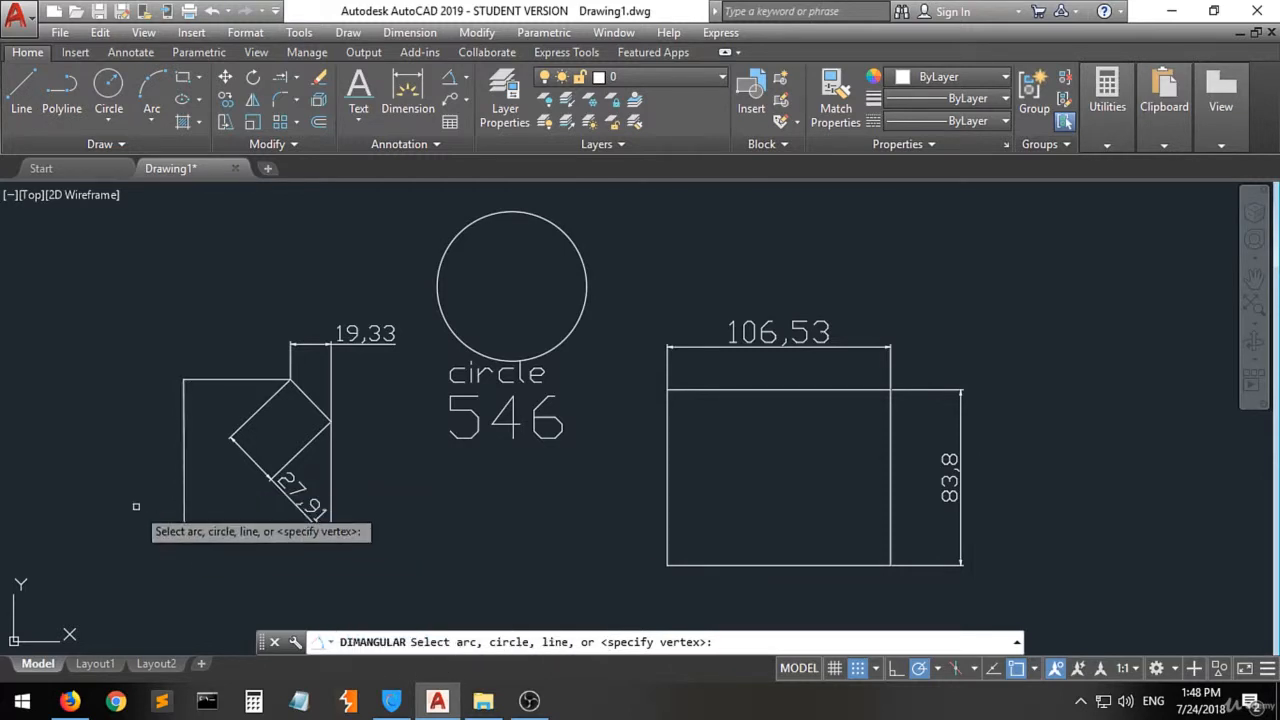
pyautogui.click(184, 500)
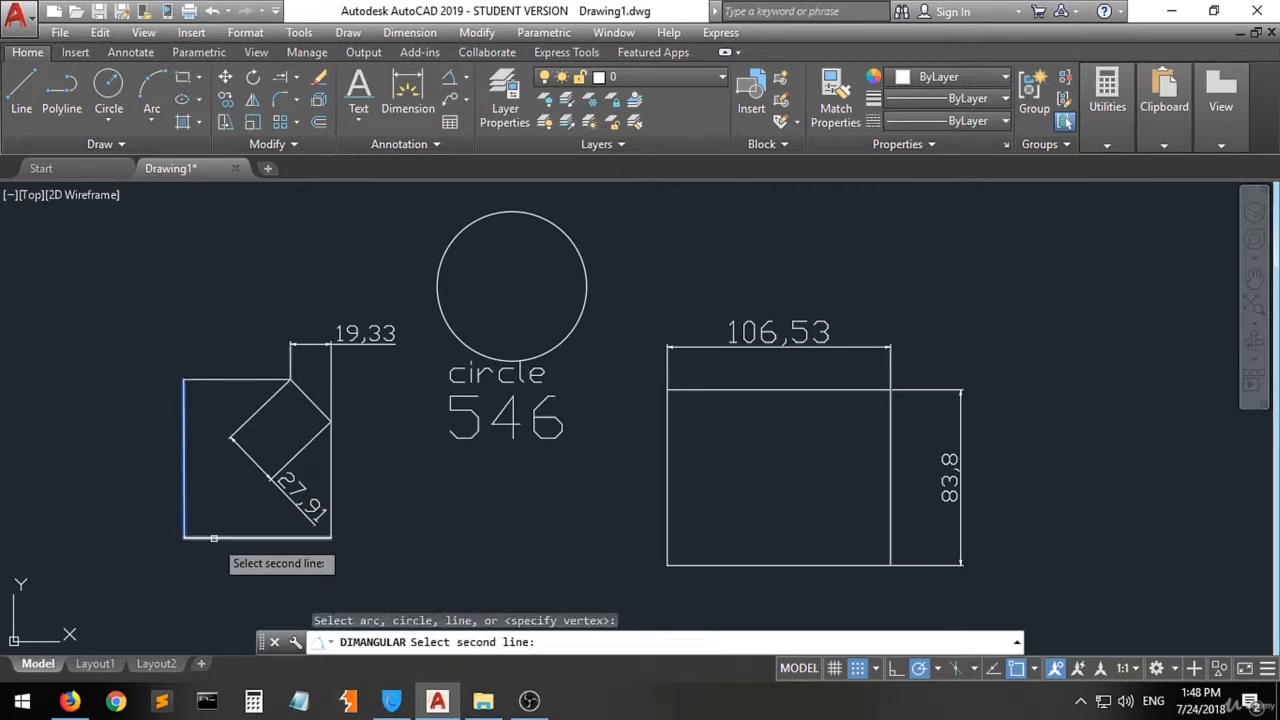
pyautogui.click(205, 539)
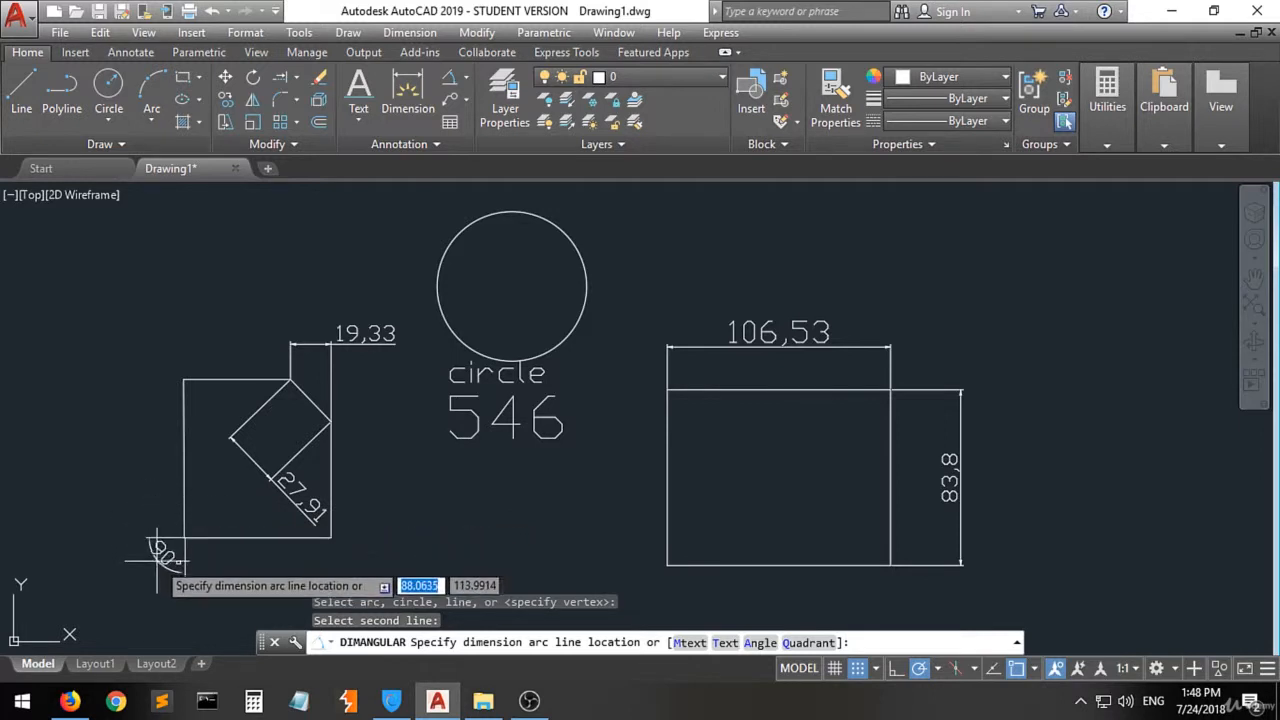
pyautogui.click(212, 508)
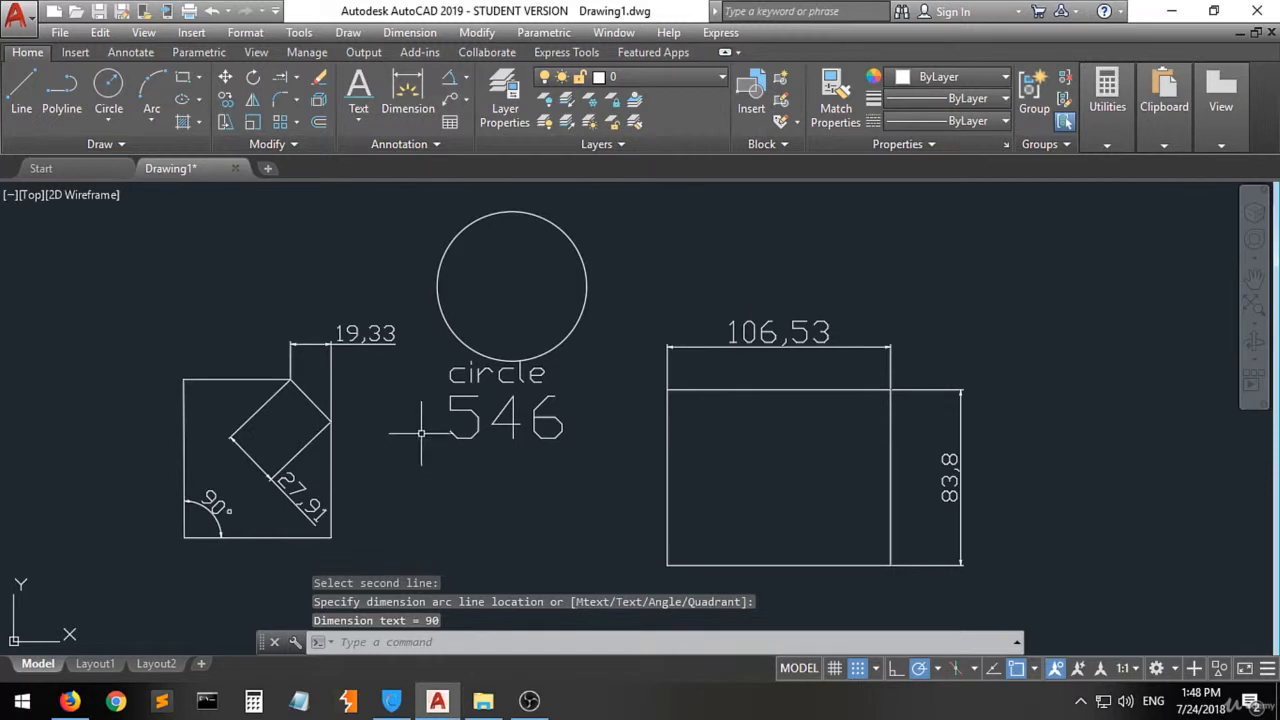
# - Add an angular dimension between the left rectangle's top edge and the tilted rectangle's upper-right edge, placed outside to the upper left
pyautogui.click(450, 80)
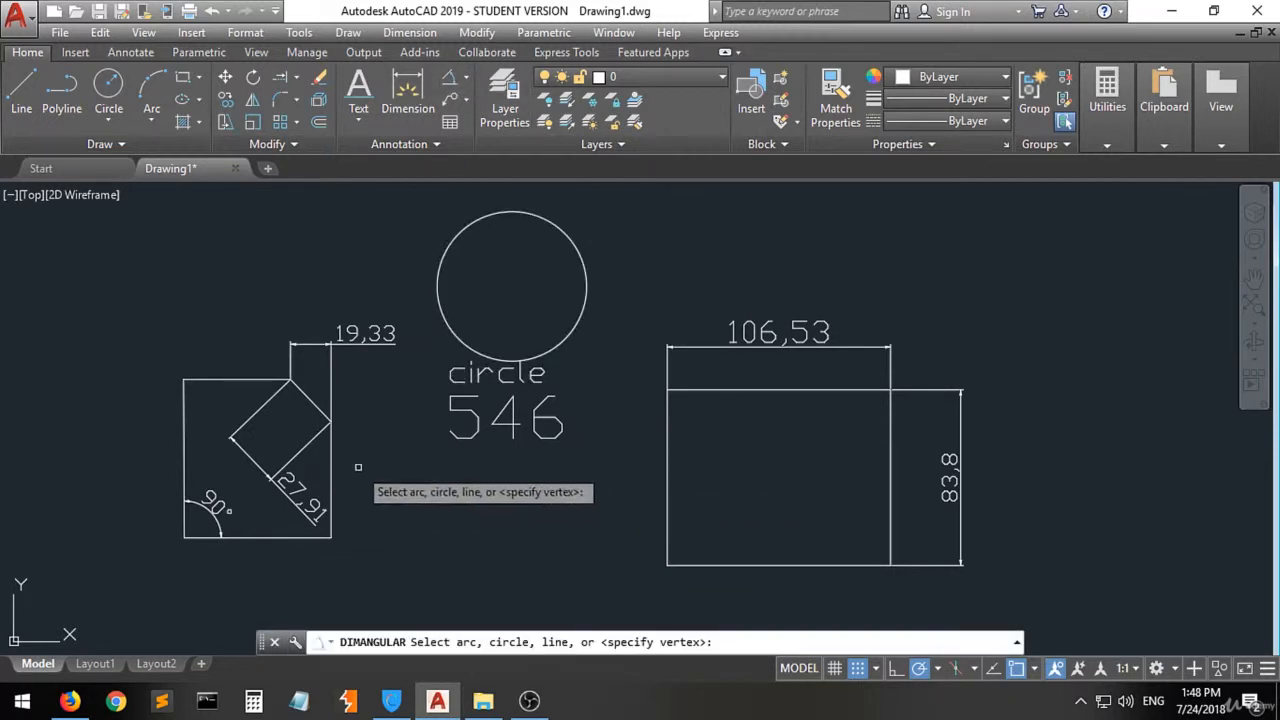
pyautogui.click(279, 379)
pyautogui.click(300, 387)
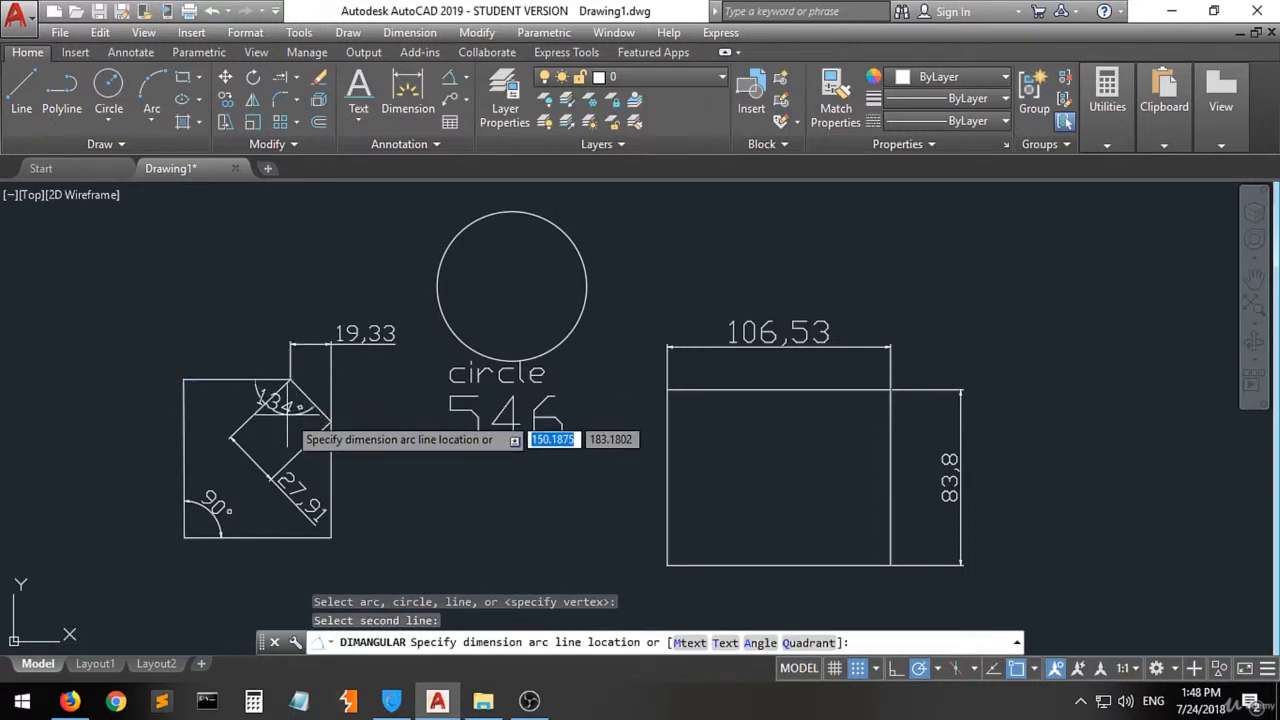
pyautogui.click(210, 301)
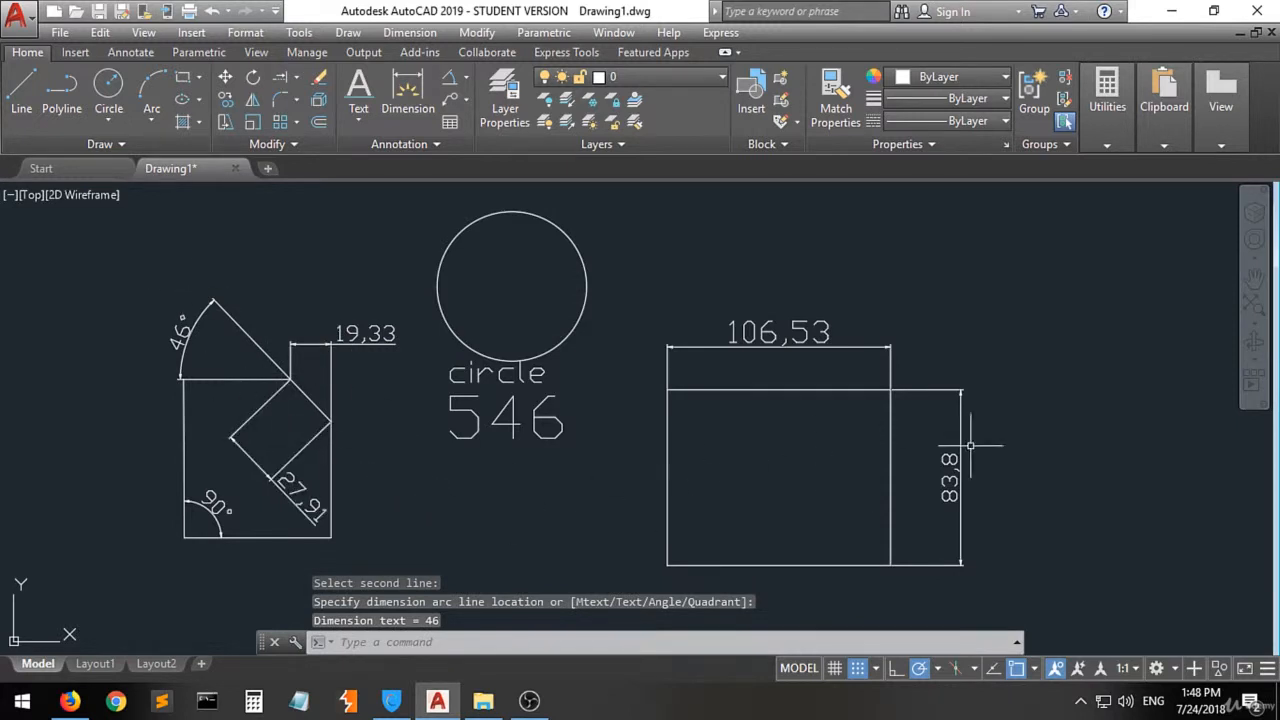
# - Try to add an arc length dimension to the circle
pyautogui.click(466, 77)
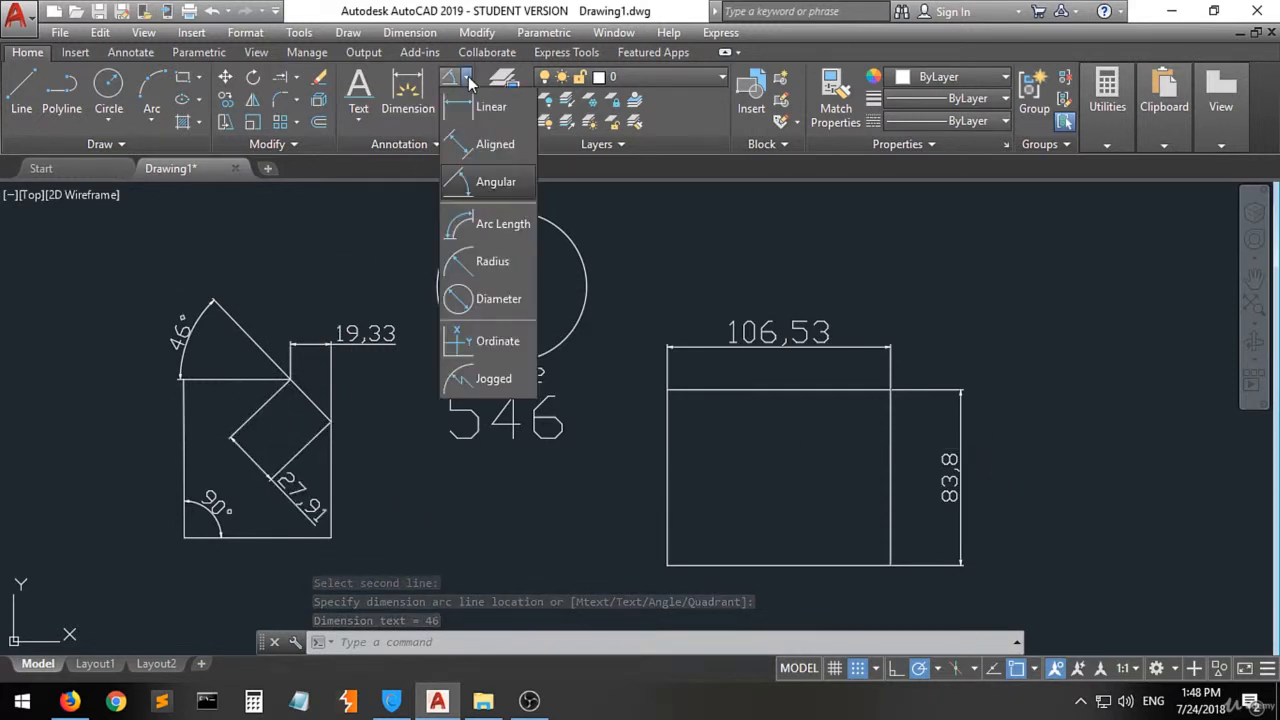
pyautogui.click(499, 230)
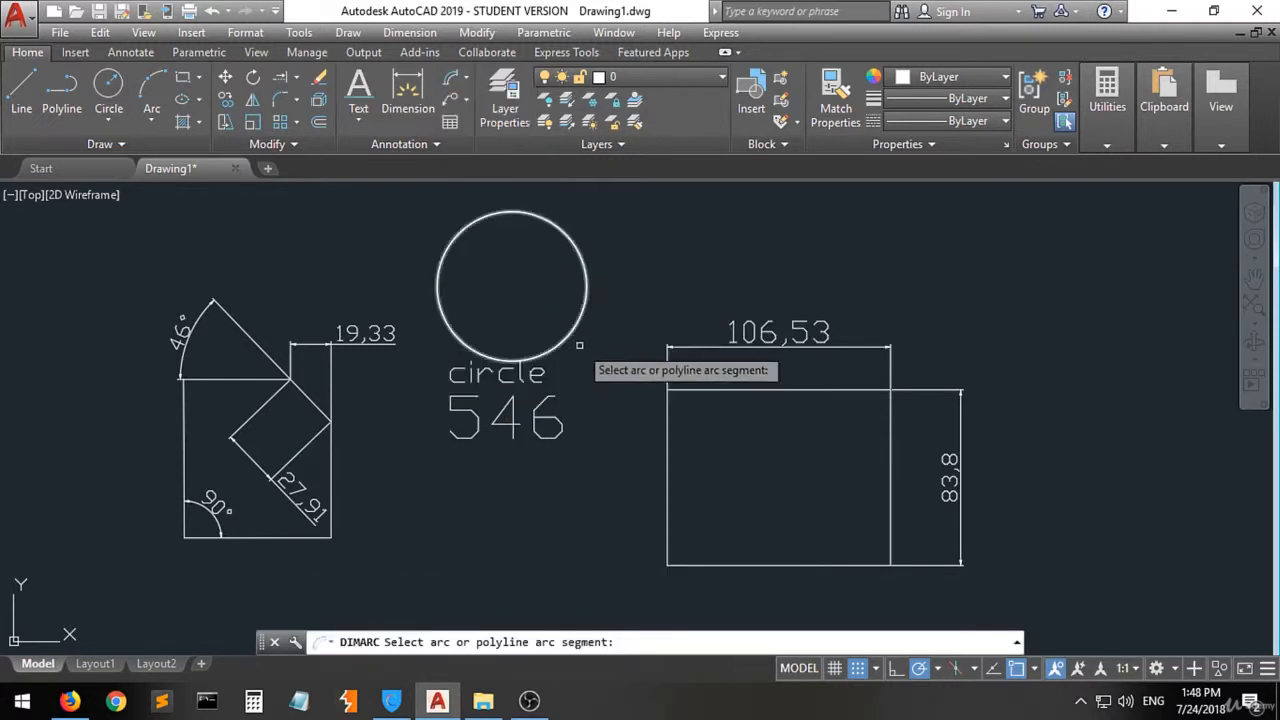
pyautogui.click(578, 246)
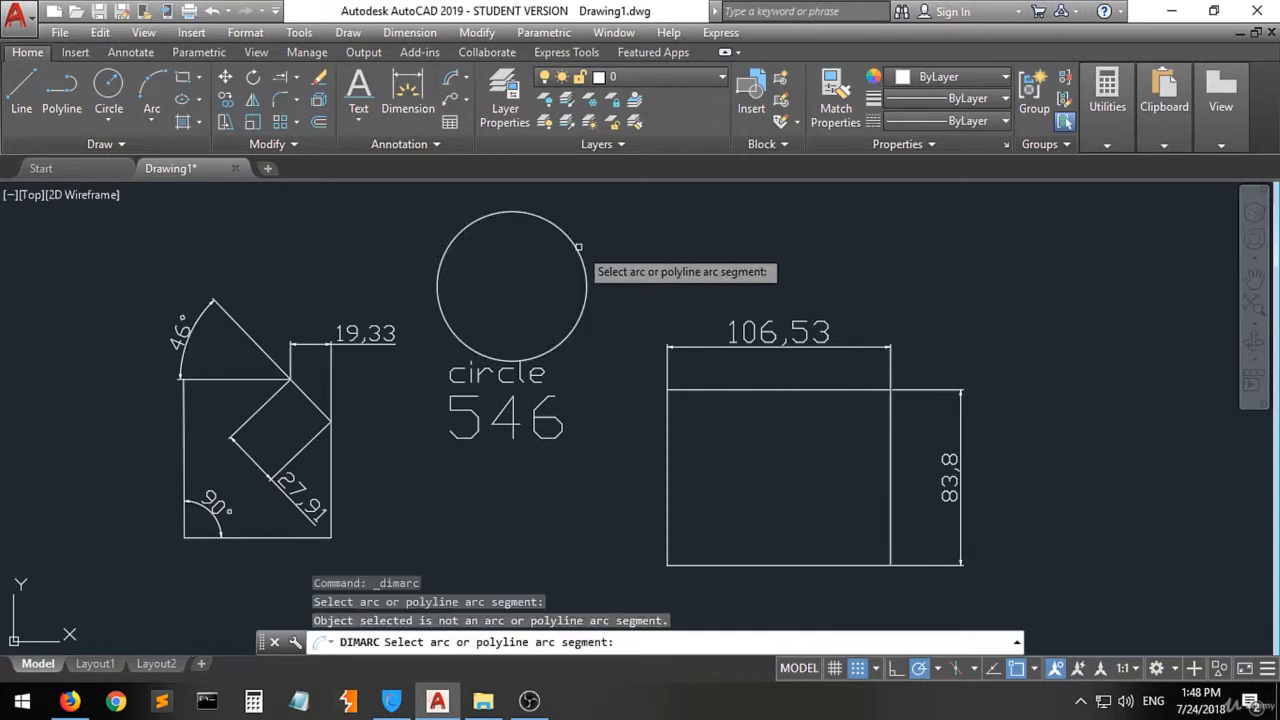
pyautogui.click(578, 247)
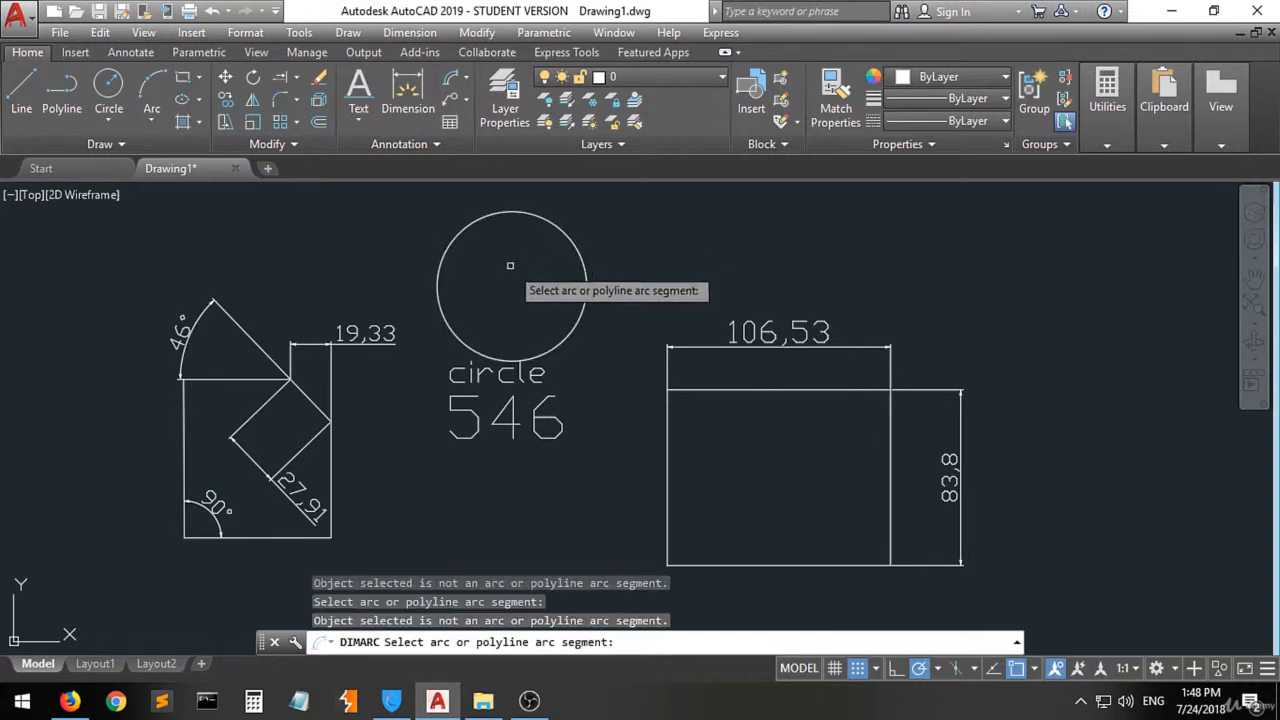
pyautogui.click(586, 220)
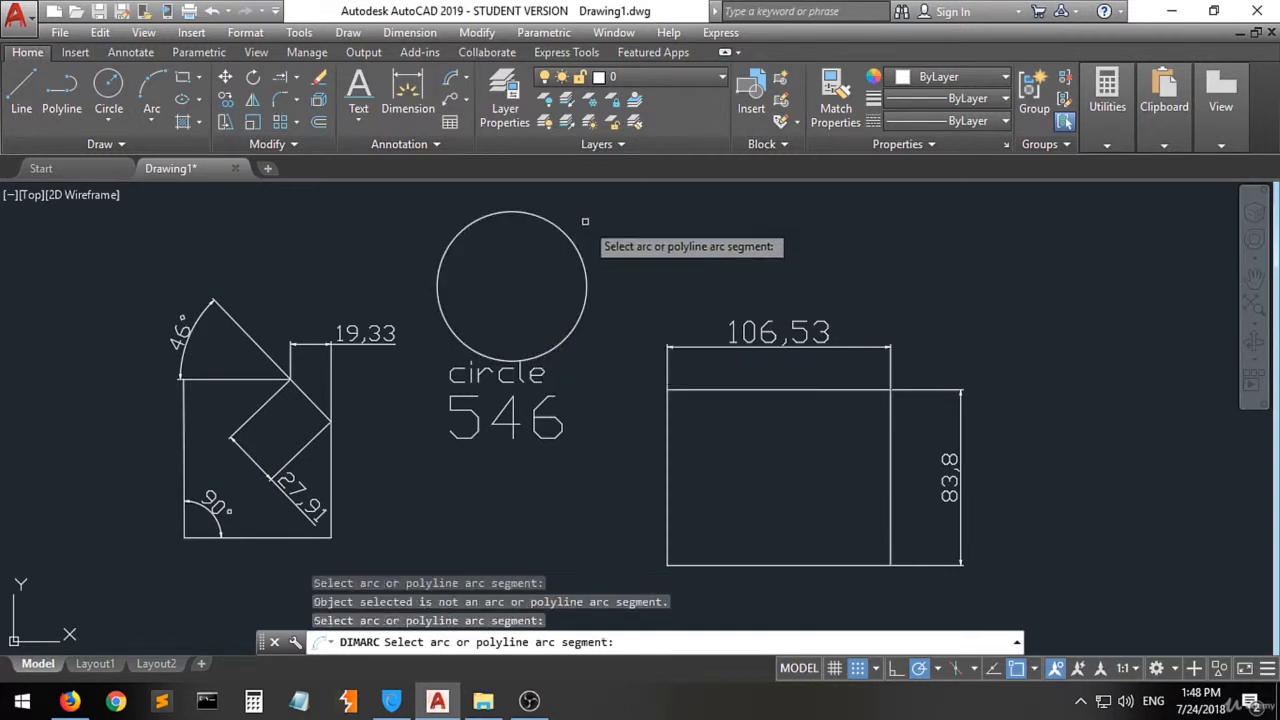
pyautogui.click(563, 231)
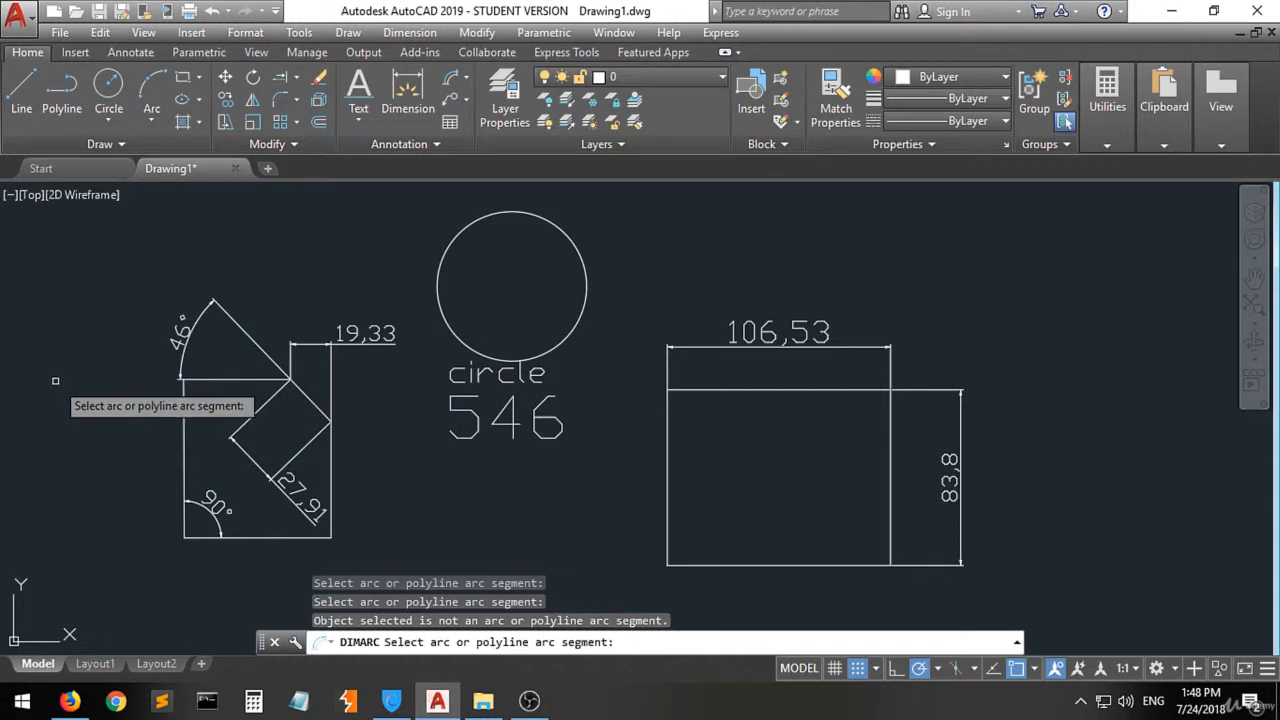
pyautogui.press('Escape')
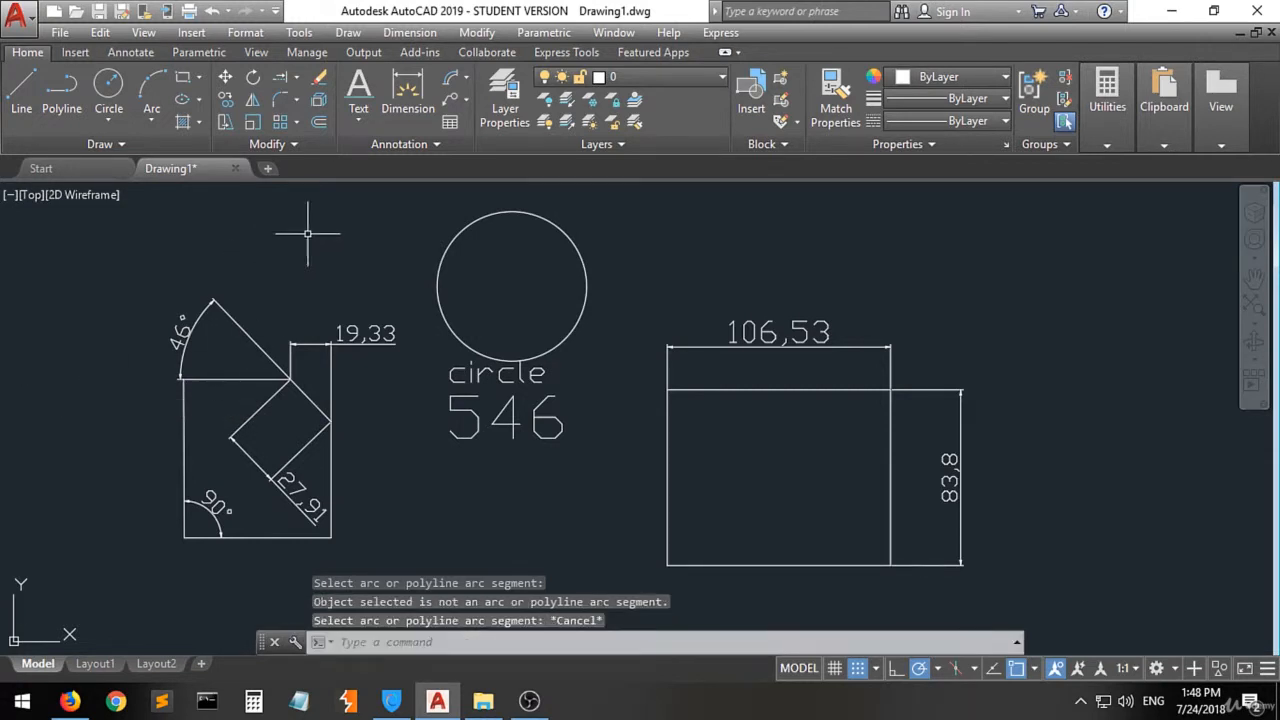
# - Fillet the upper-left corner of the large rectangle with a radius of 10
pyautogui.click(283, 102)
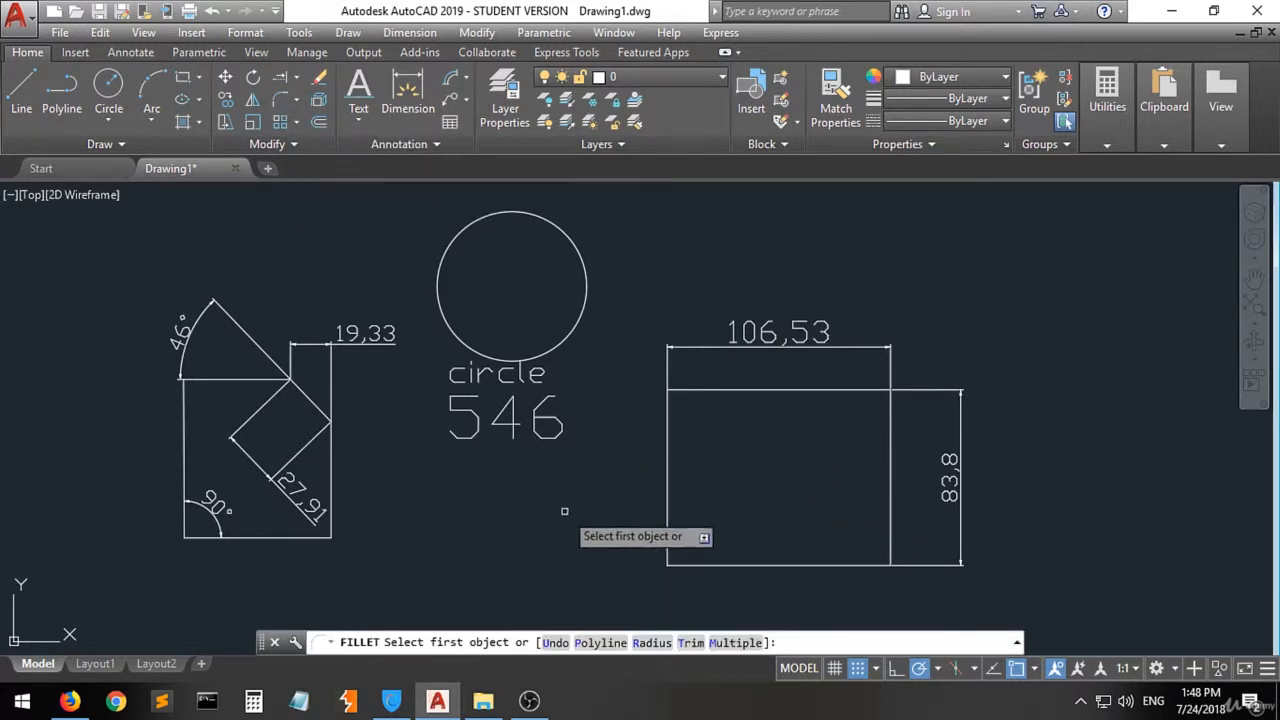
pyautogui.write('r')
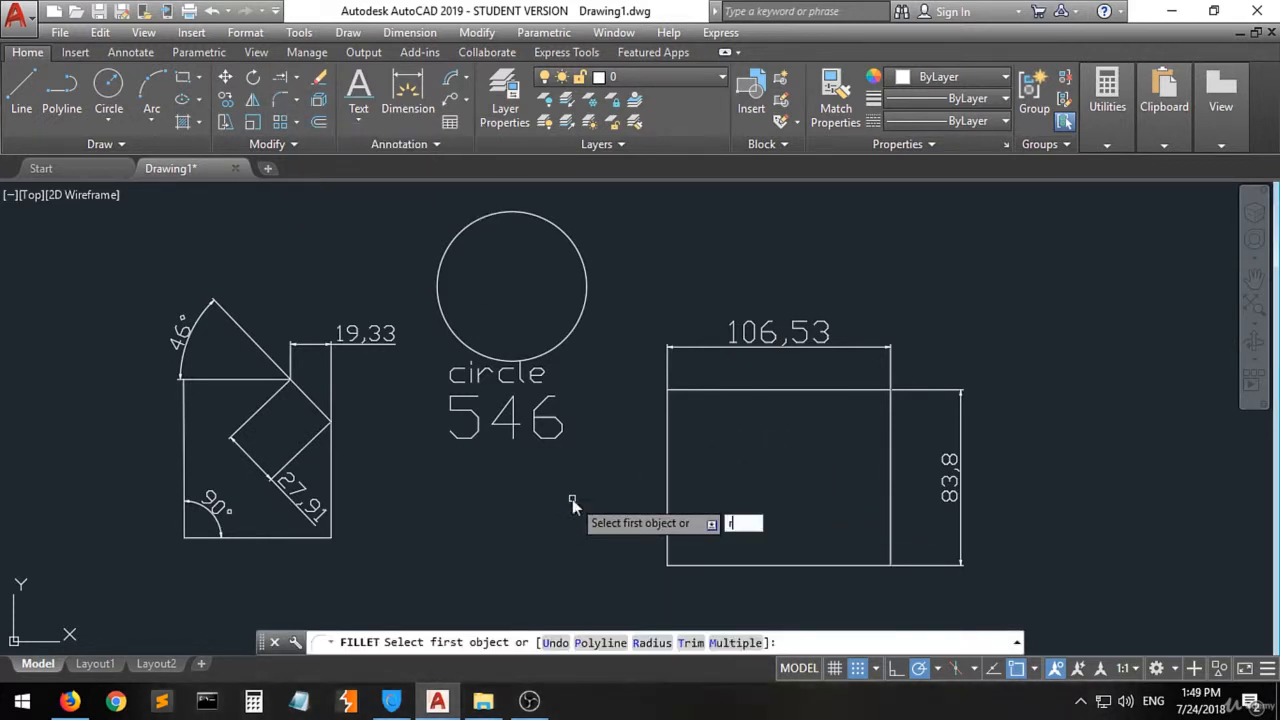
pyautogui.press('Return')
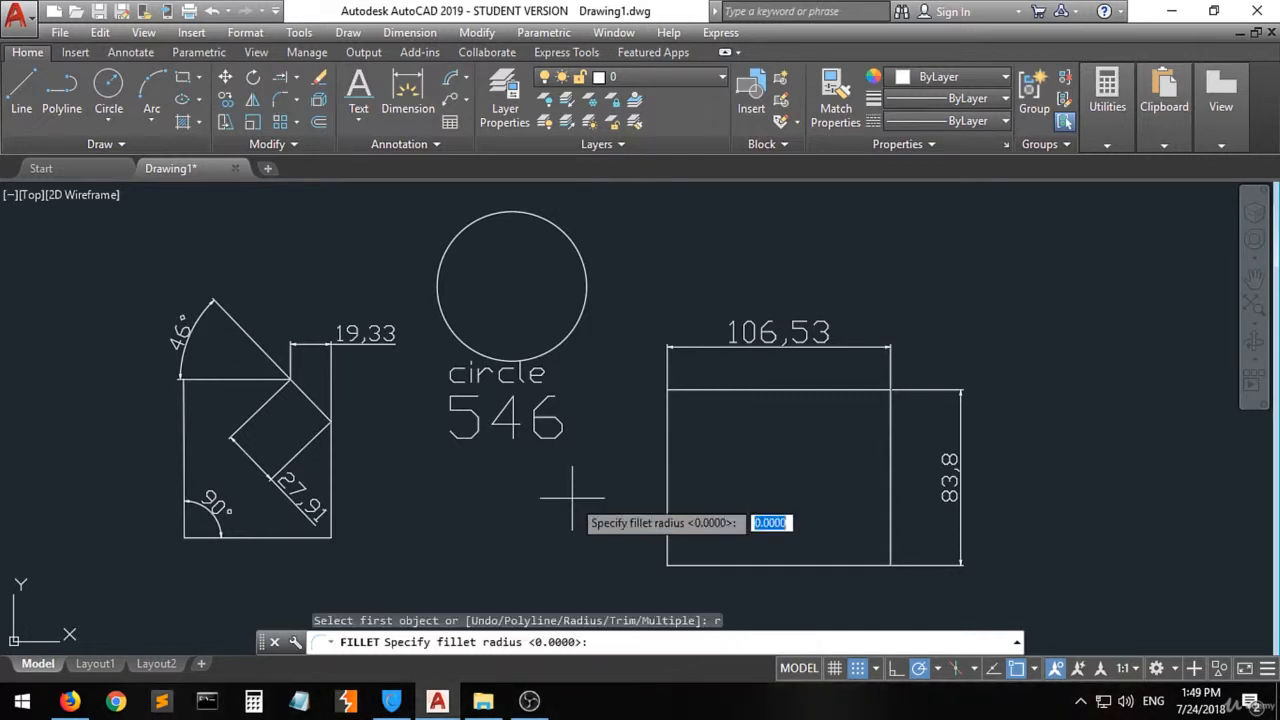
pyautogui.write('10')
pyautogui.press('Return')
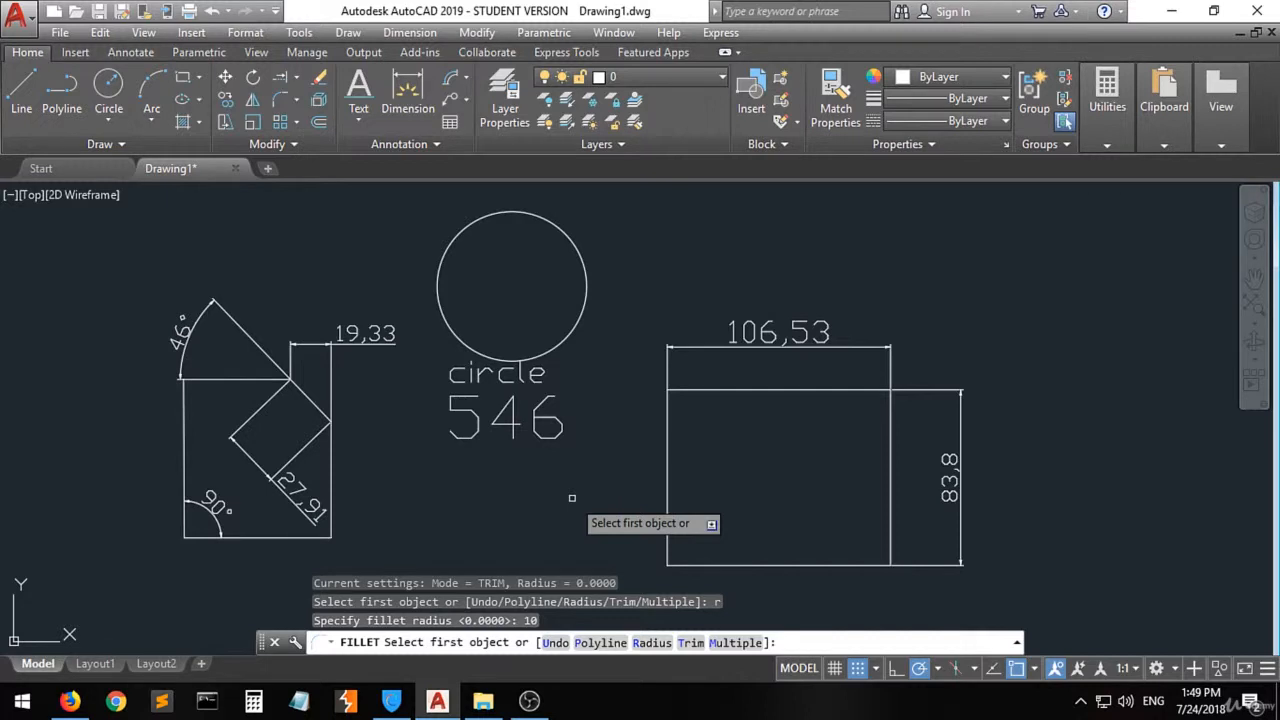
pyautogui.click(705, 390)
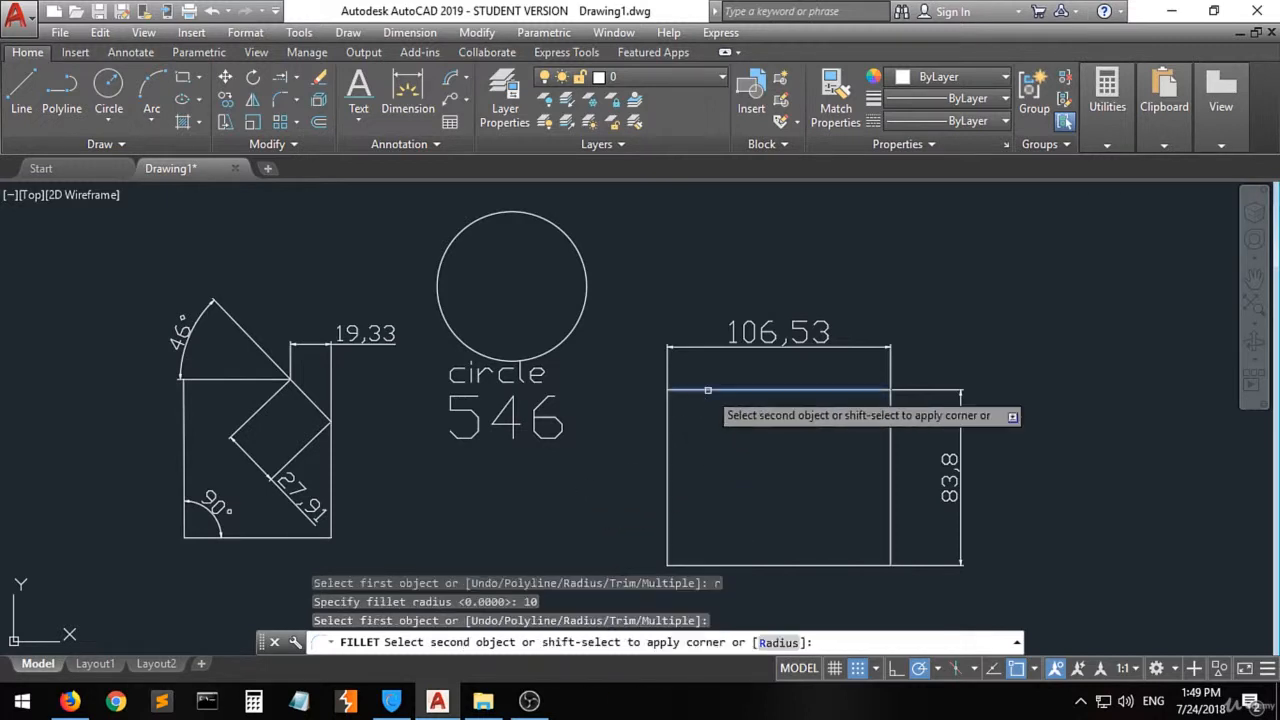
pyautogui.click(667, 452)
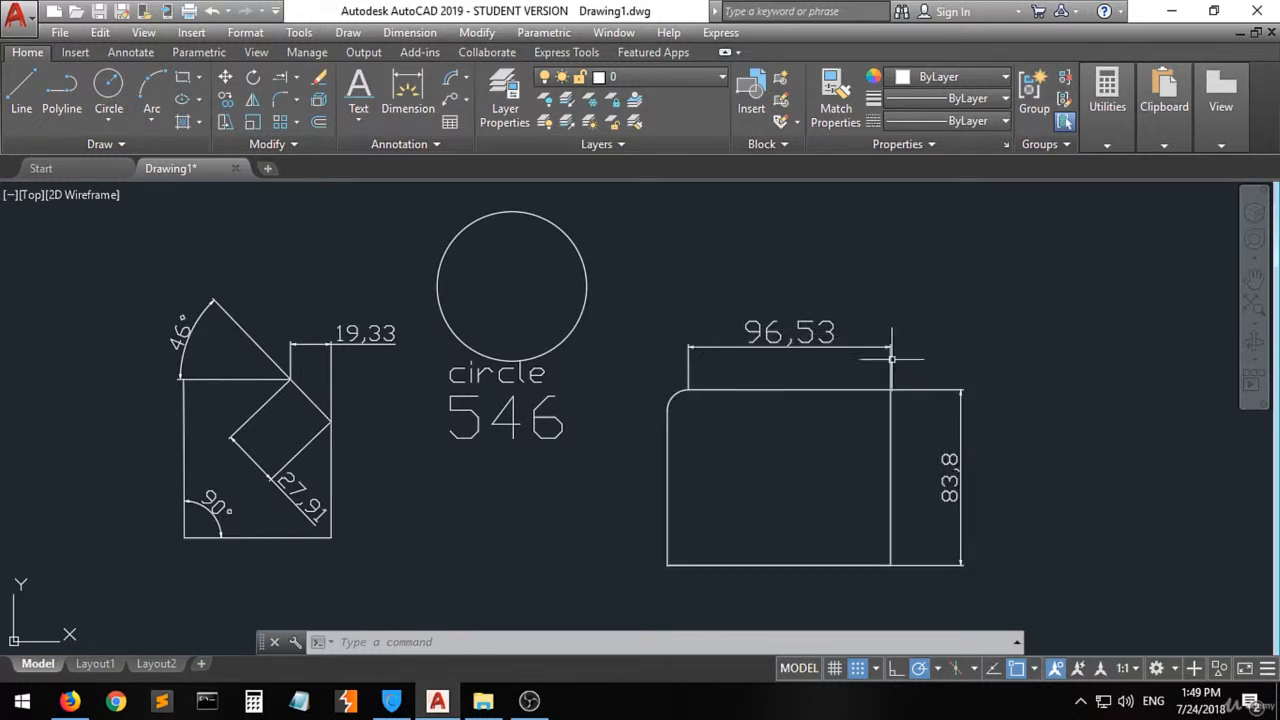
# - Stretch the left origin of the large rectangle's horizontal dimension to the lower end of the fillet arc
pyautogui.click(687, 376)
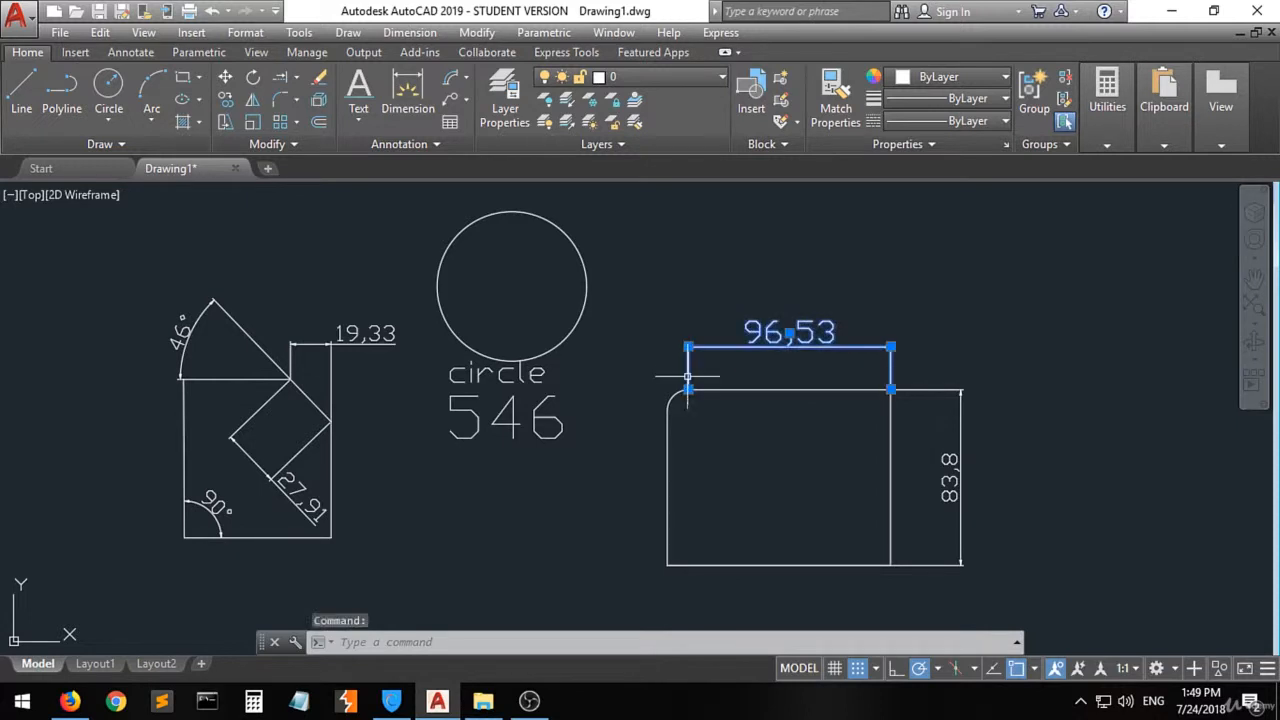
pyautogui.click(688, 389)
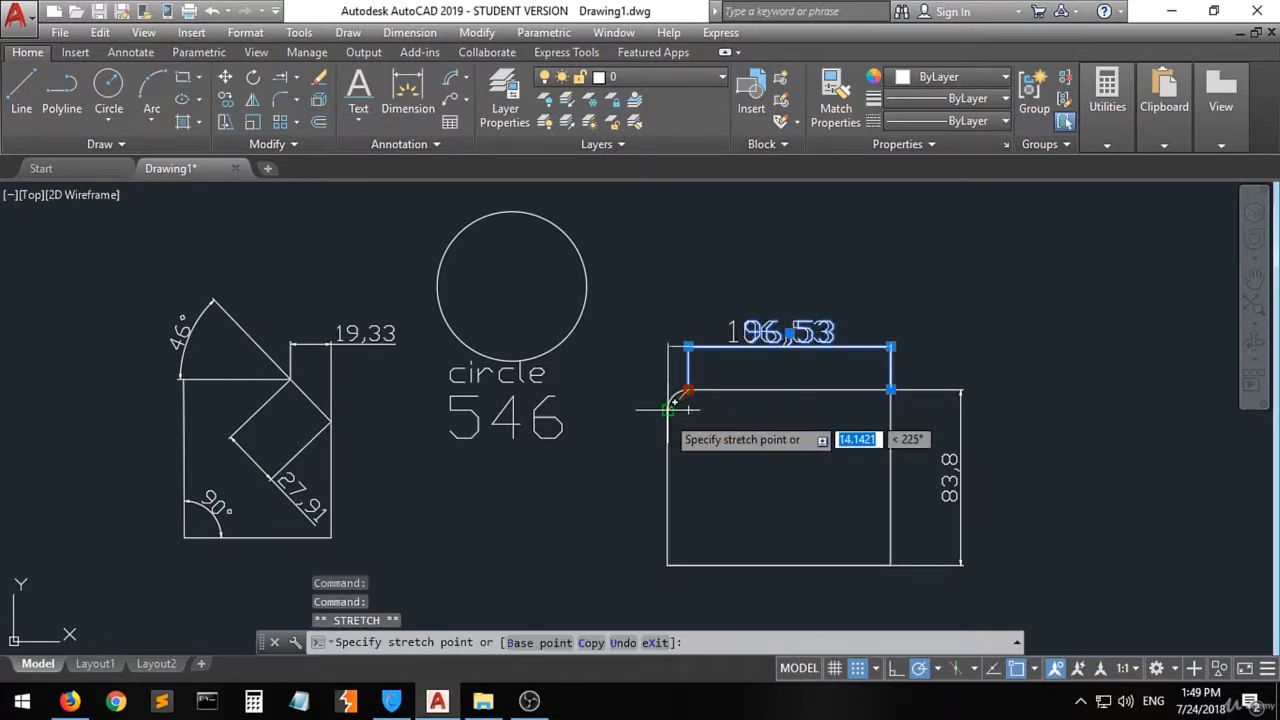
pyautogui.click(668, 409)
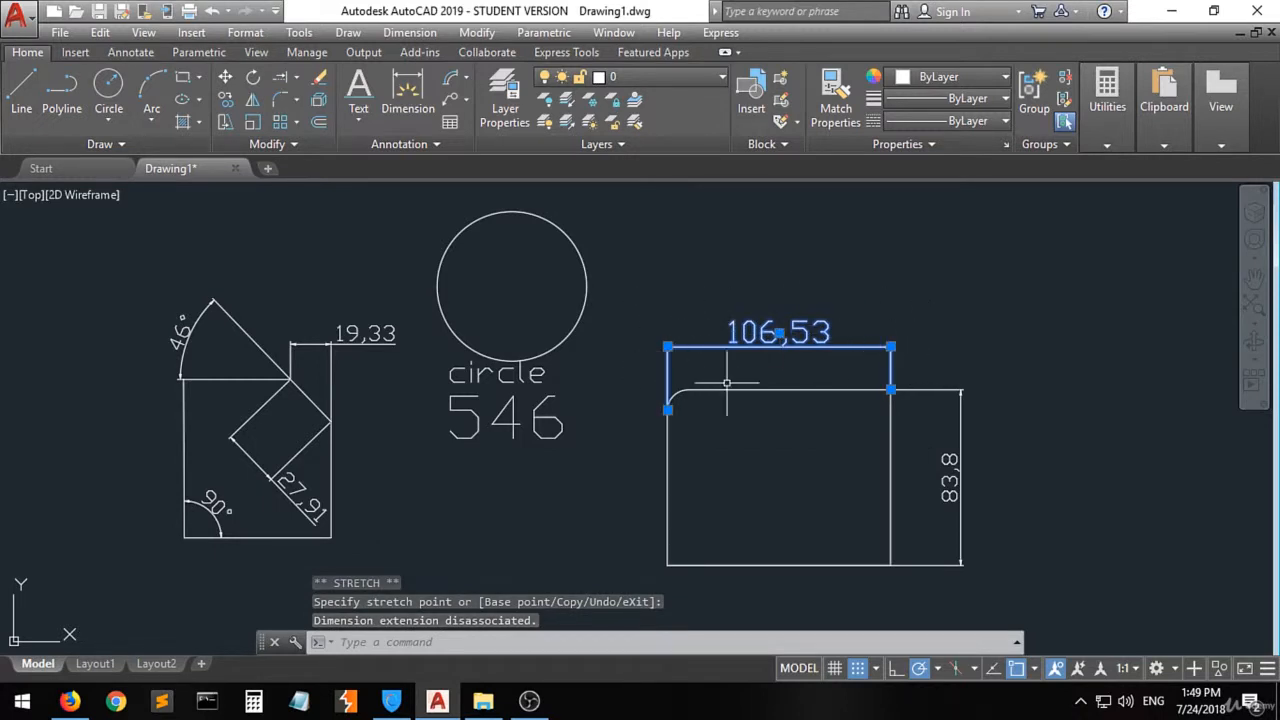
pyautogui.press('Escape')
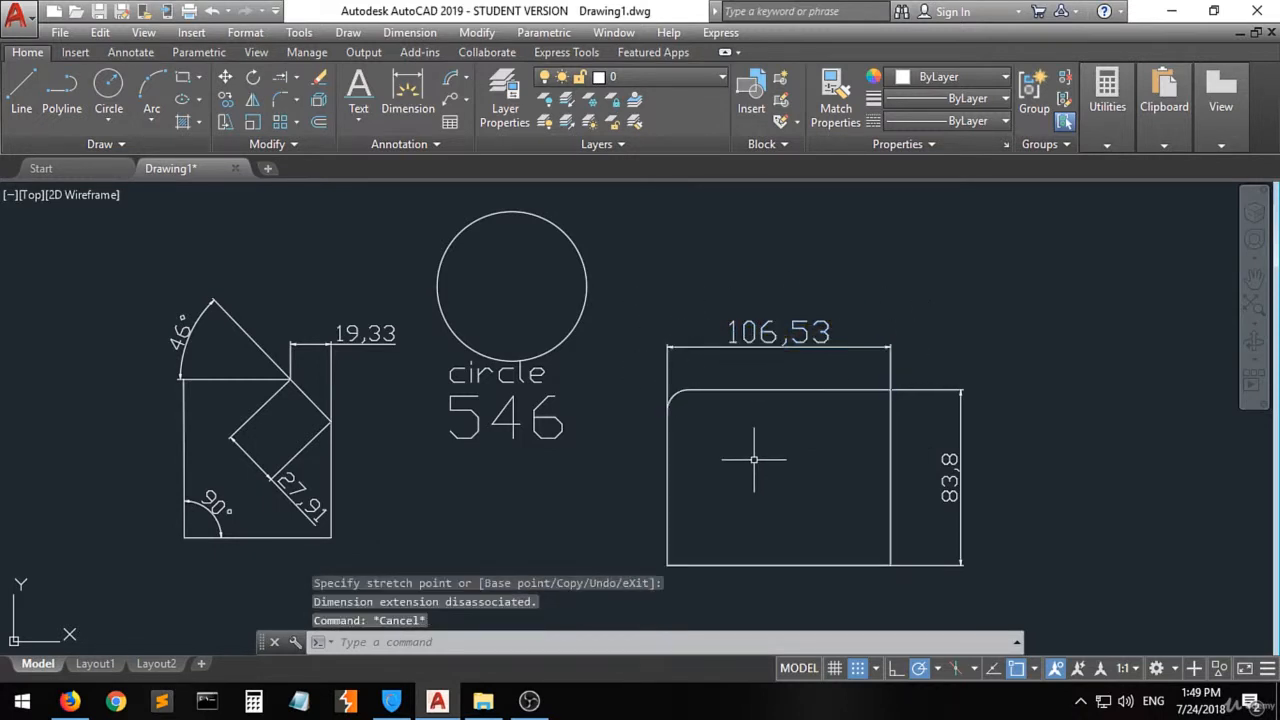
# - Add an arc length dimension to the large rectangle's fillet, placing its dimension line on the arc
pyautogui.click(450, 84)
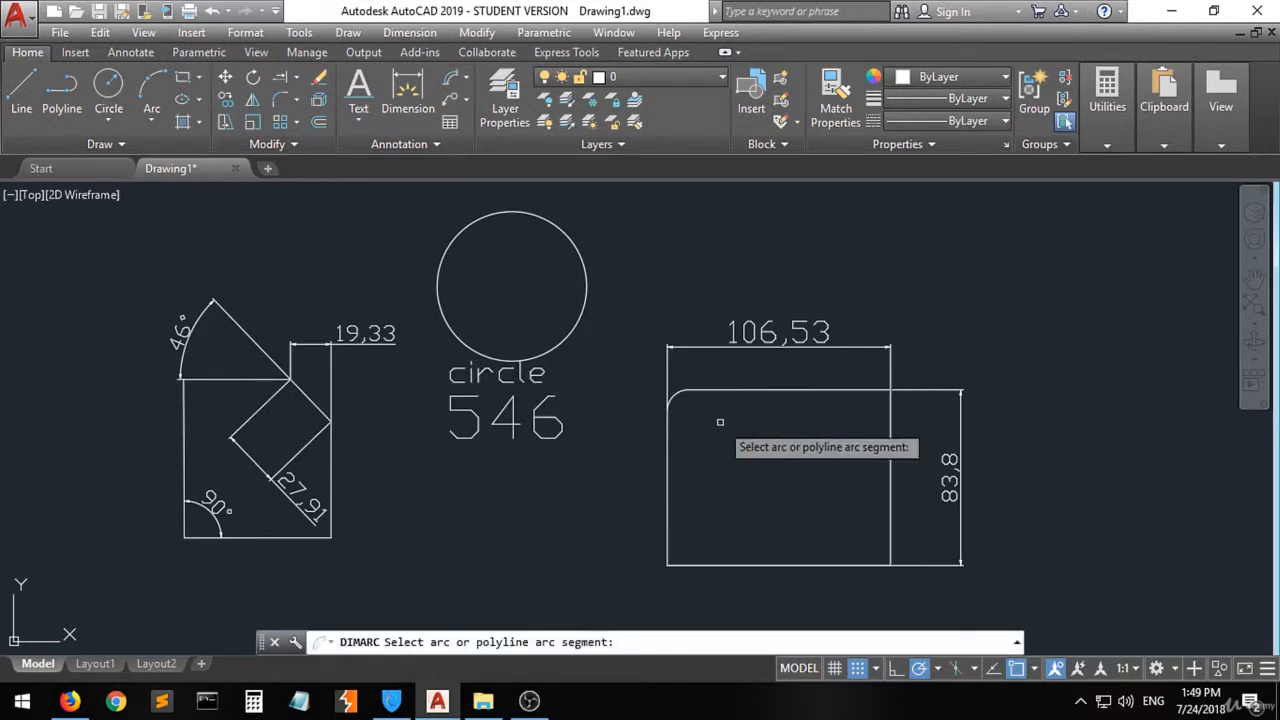
pyautogui.scroll(4, 672, 397)
pyautogui.click(672, 396)
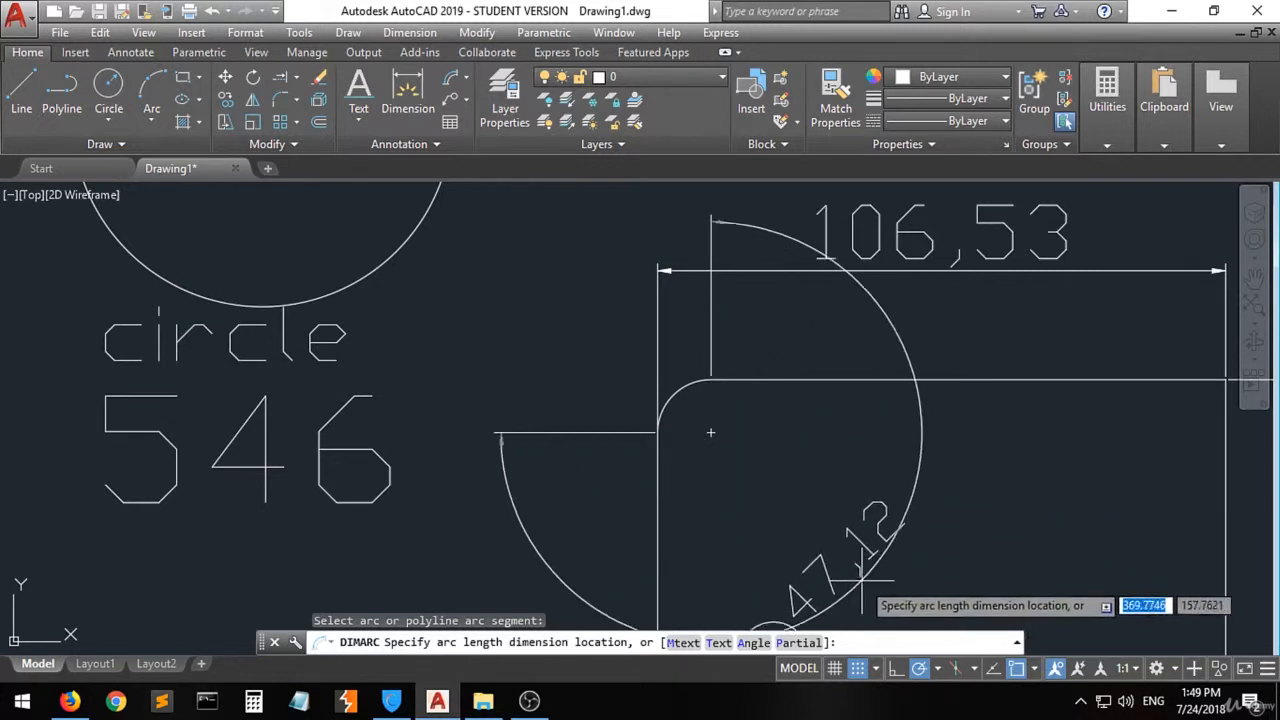
pyautogui.click(673, 396)
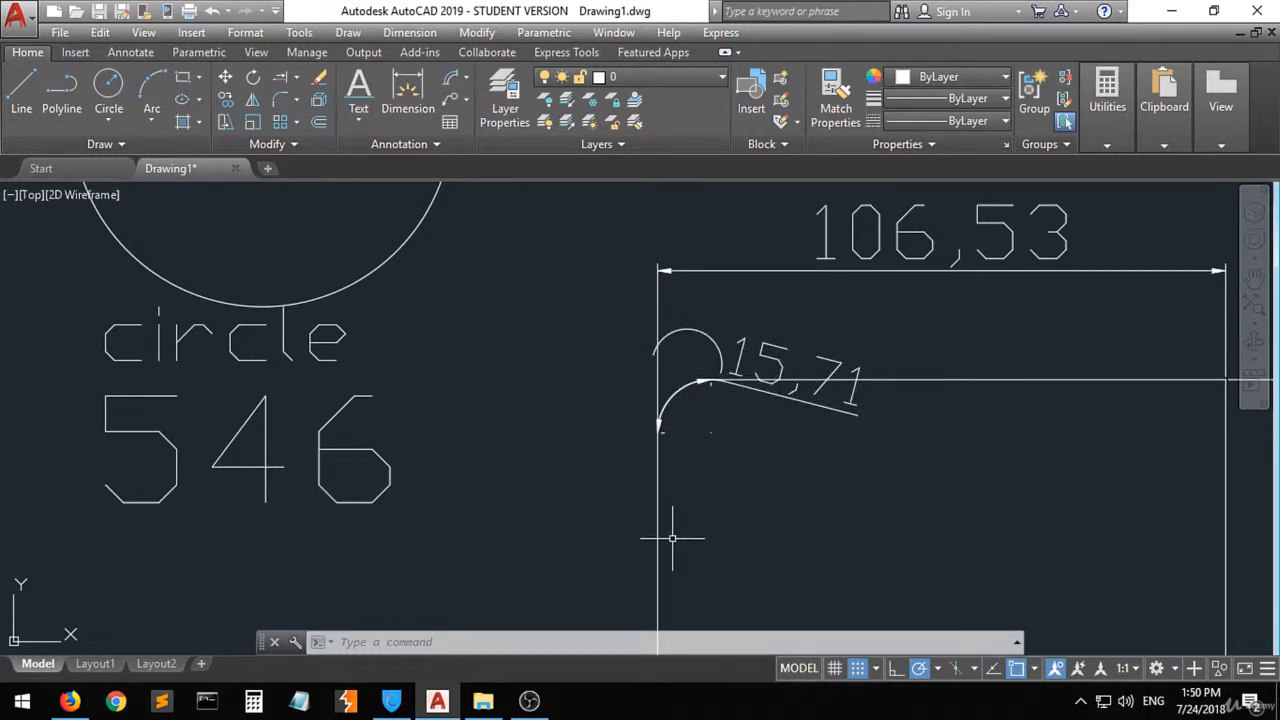
pyautogui.scroll(2, 703, 412)
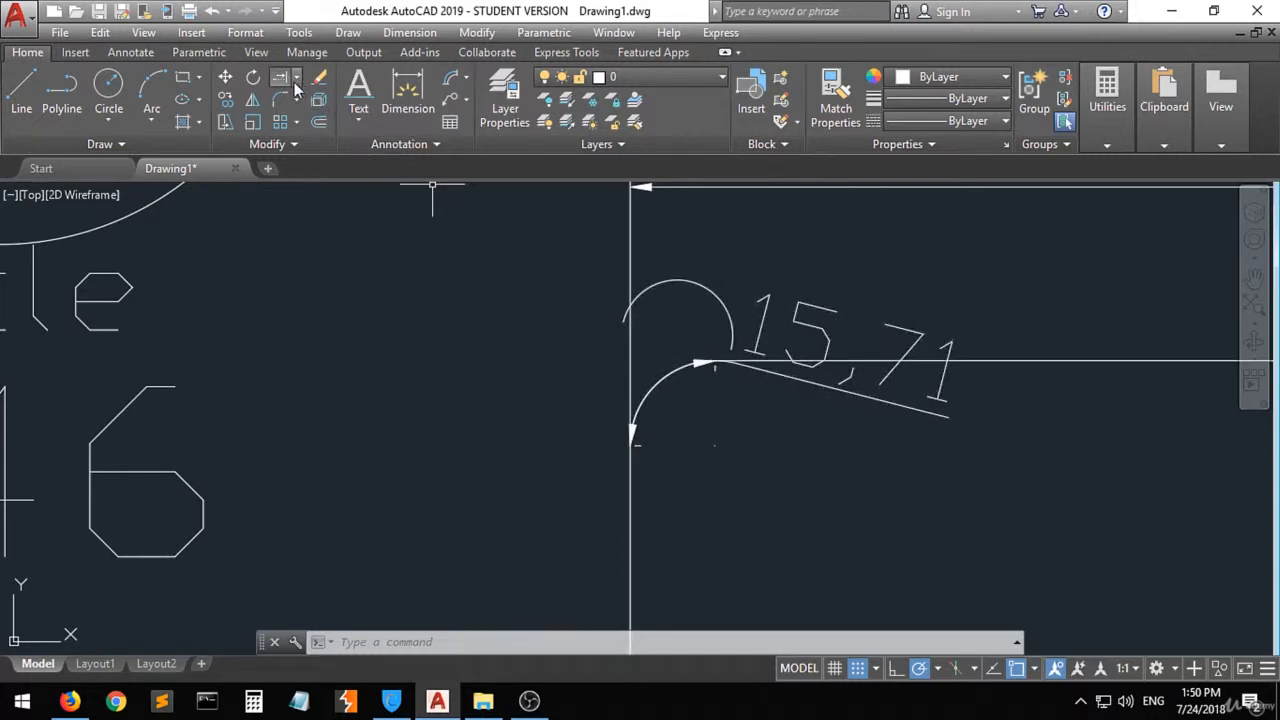
pyautogui.scroll(-8, 365, 294)
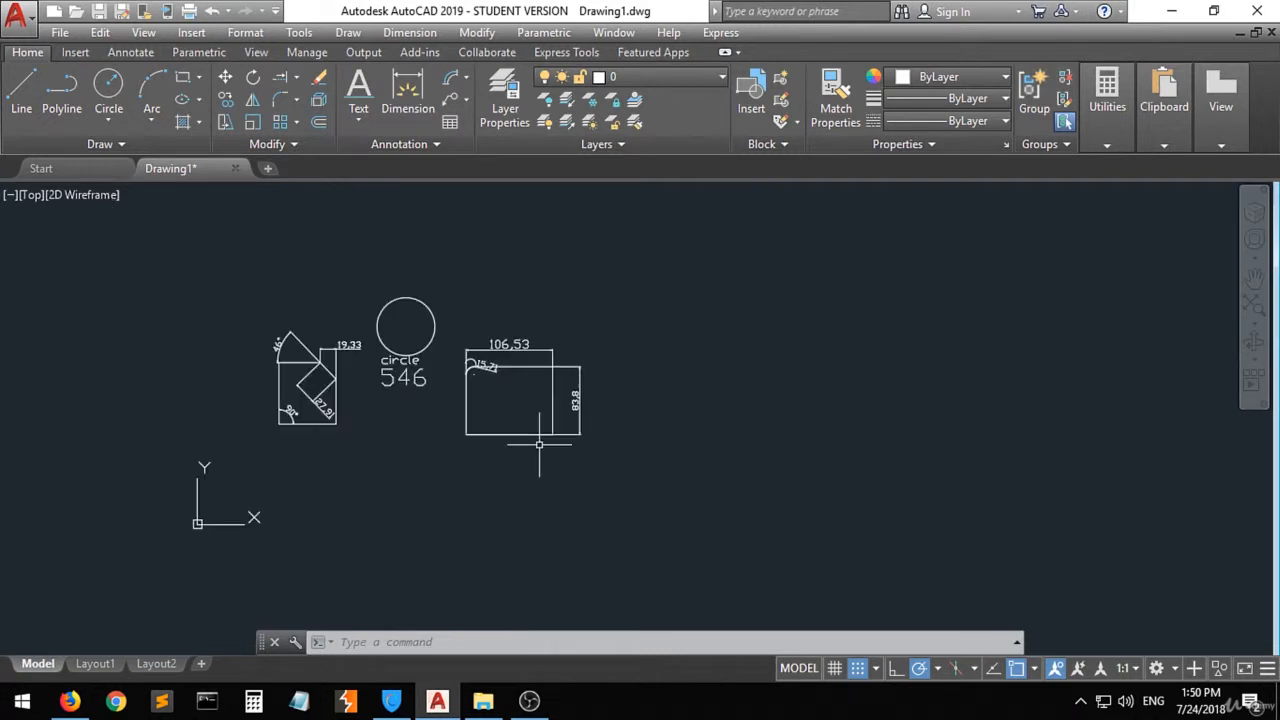
pyautogui.scroll(3, 373, 325)
pyautogui.scroll(2, 424, 366)
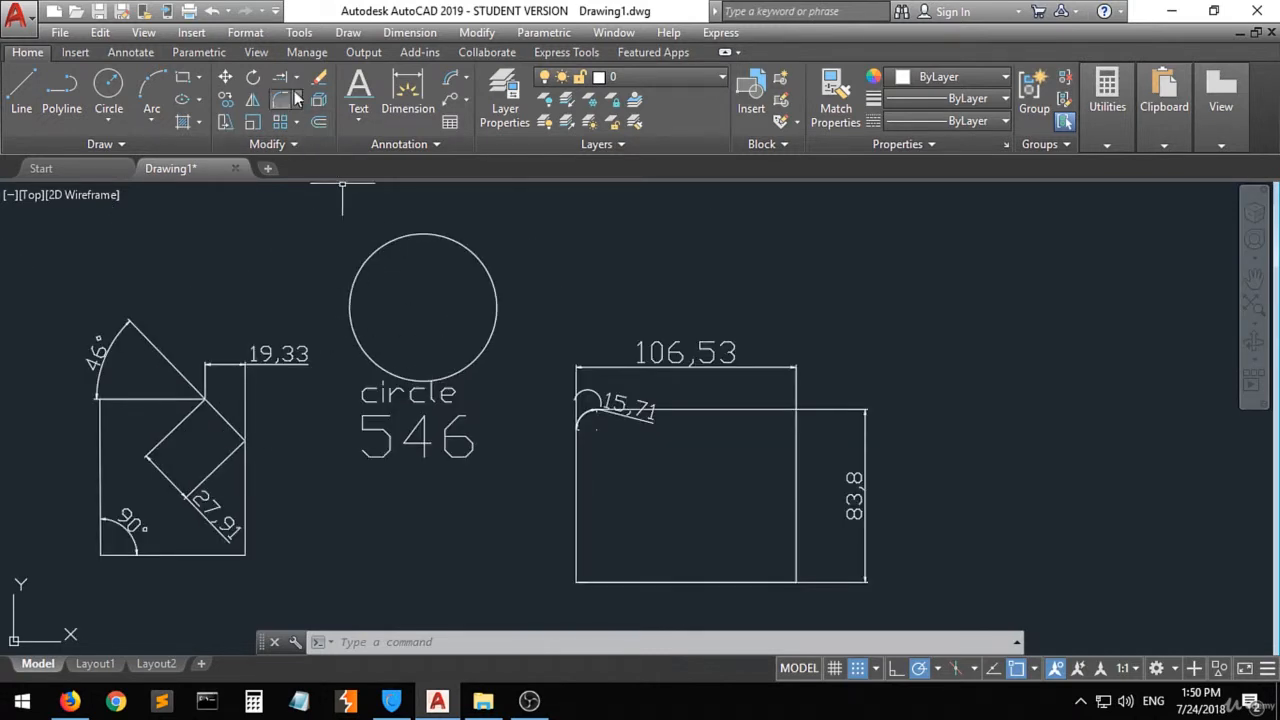
# - Add a radius dimension to the circle, placing its text outside the circle's right side
pyautogui.click(466, 85)
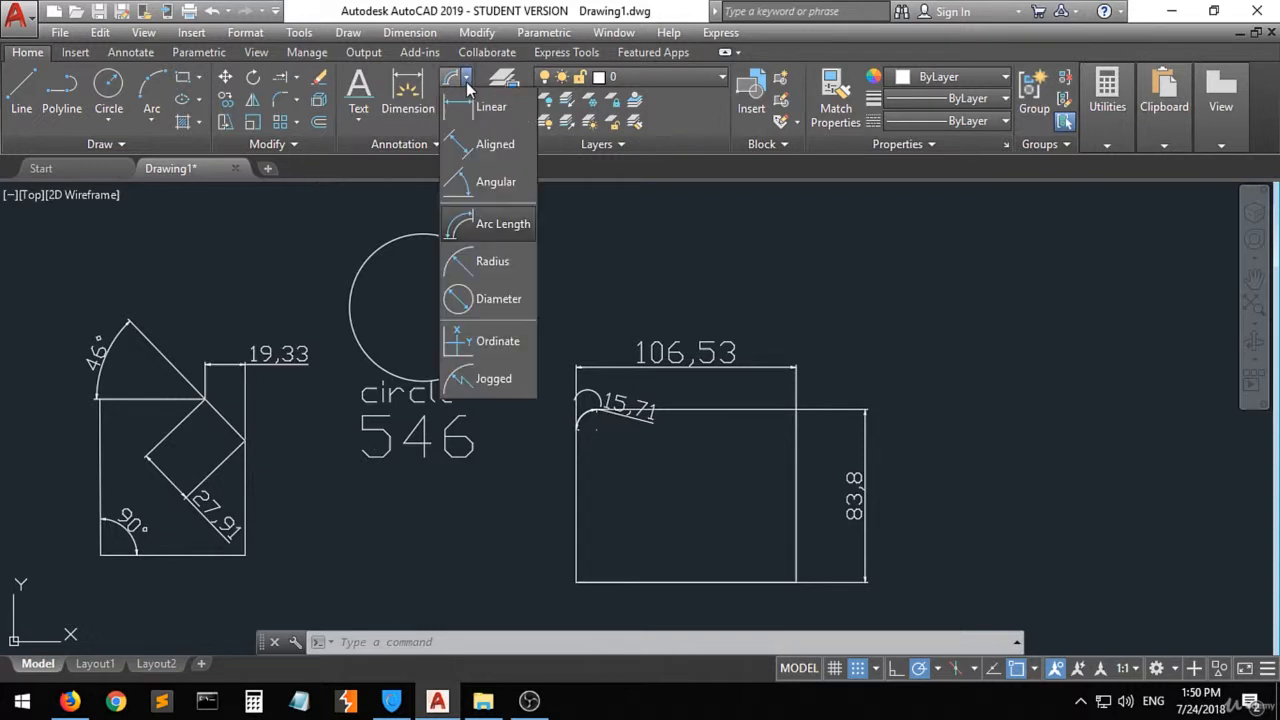
pyautogui.click(492, 264)
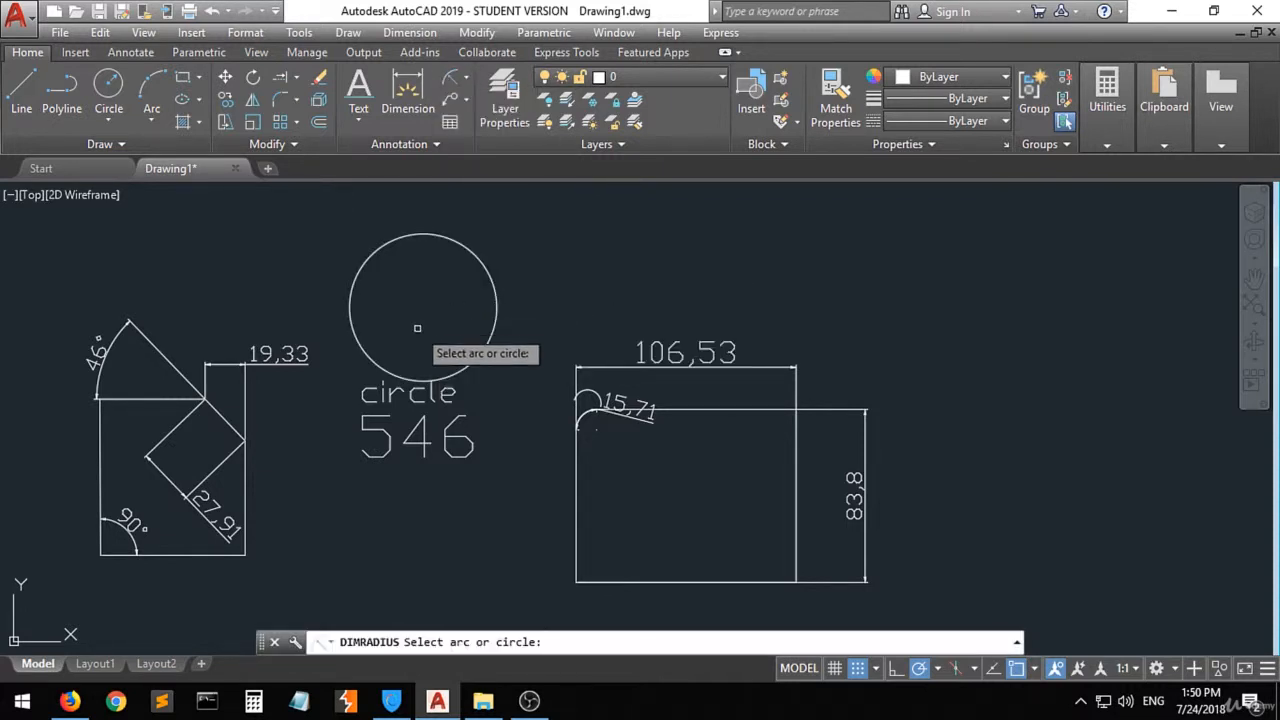
pyautogui.click(491, 329)
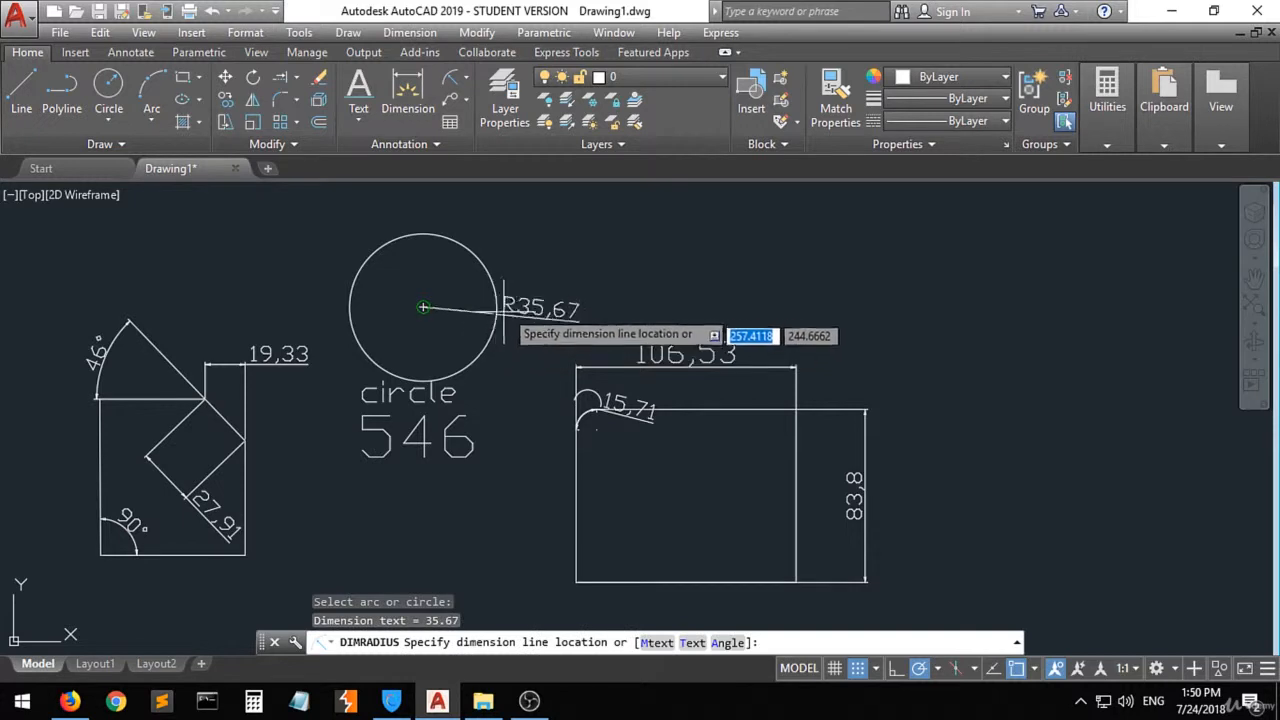
pyautogui.click(553, 290)
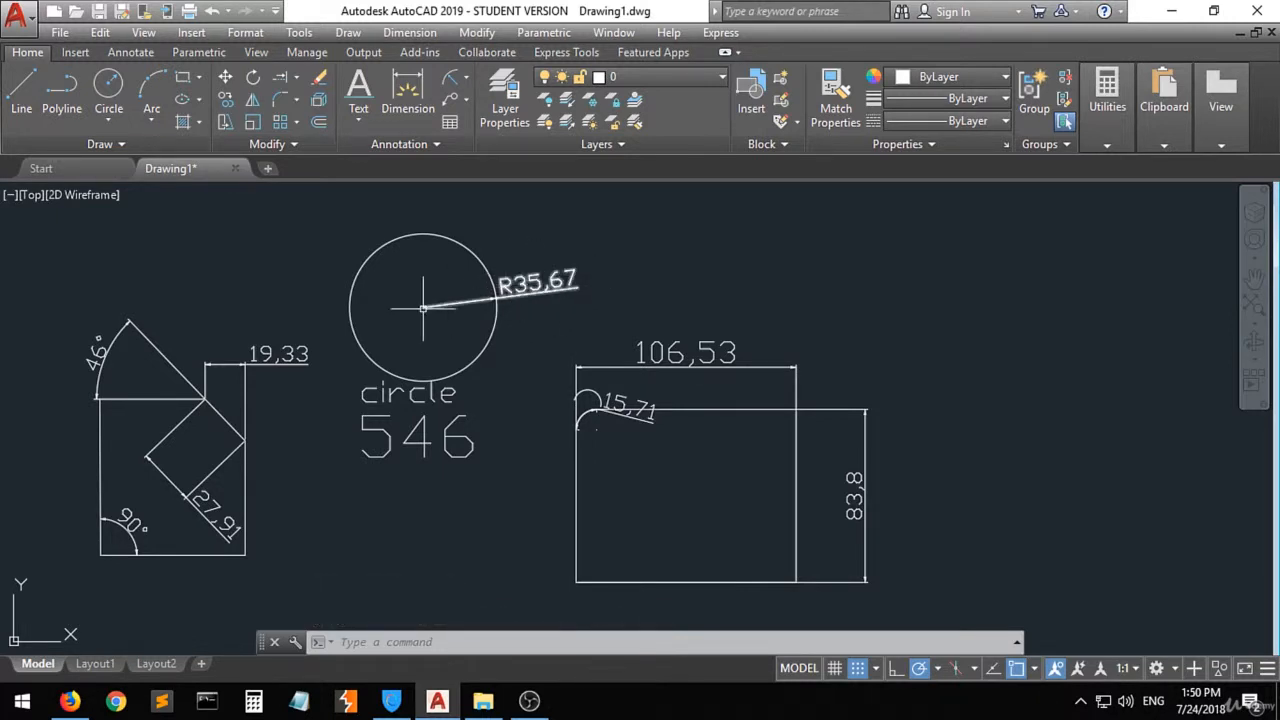
# - Add a diameter dimension to the circle, with its dimension line running horizontally through the centre
pyautogui.click(466, 80)
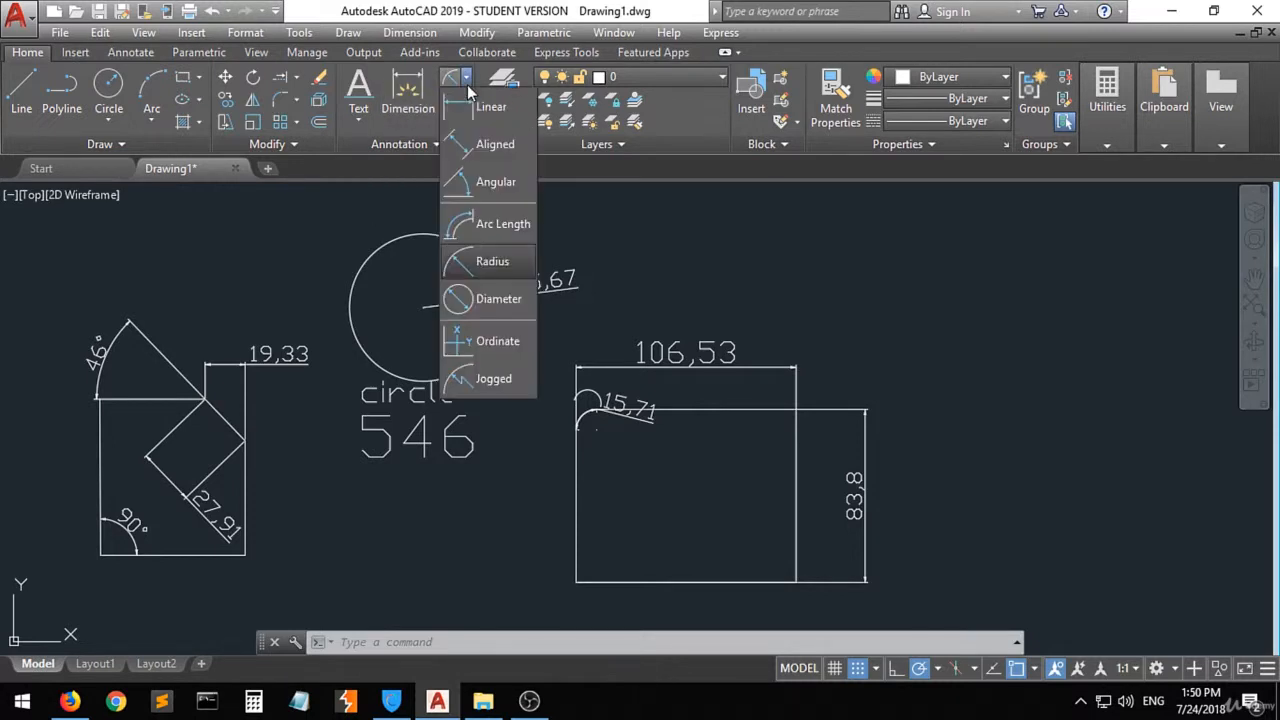
pyautogui.click(505, 298)
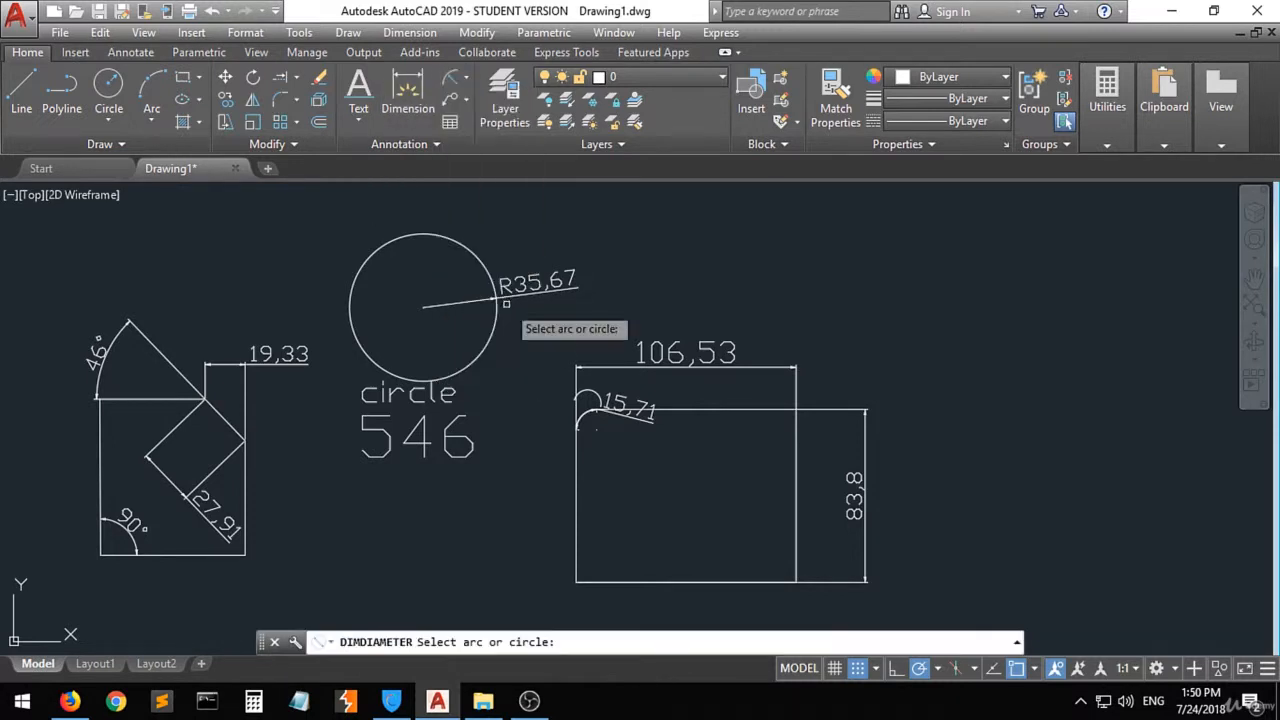
pyautogui.click(362, 346)
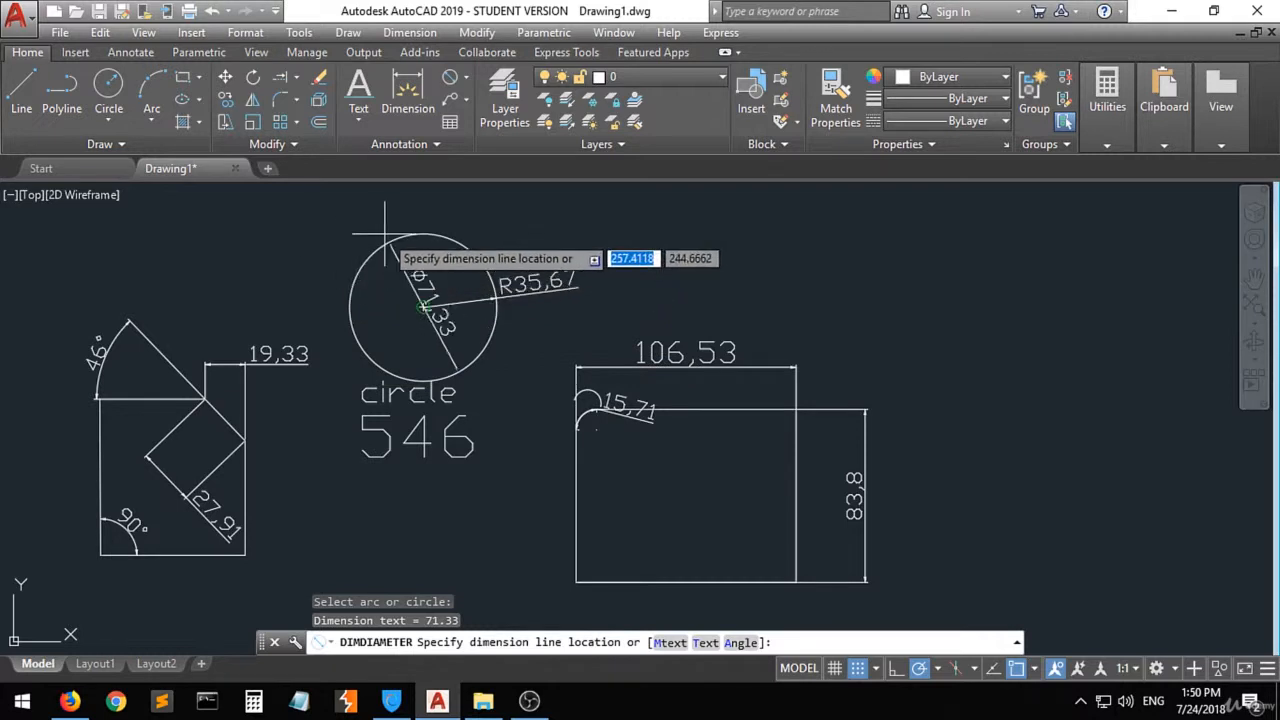
pyautogui.click(354, 332)
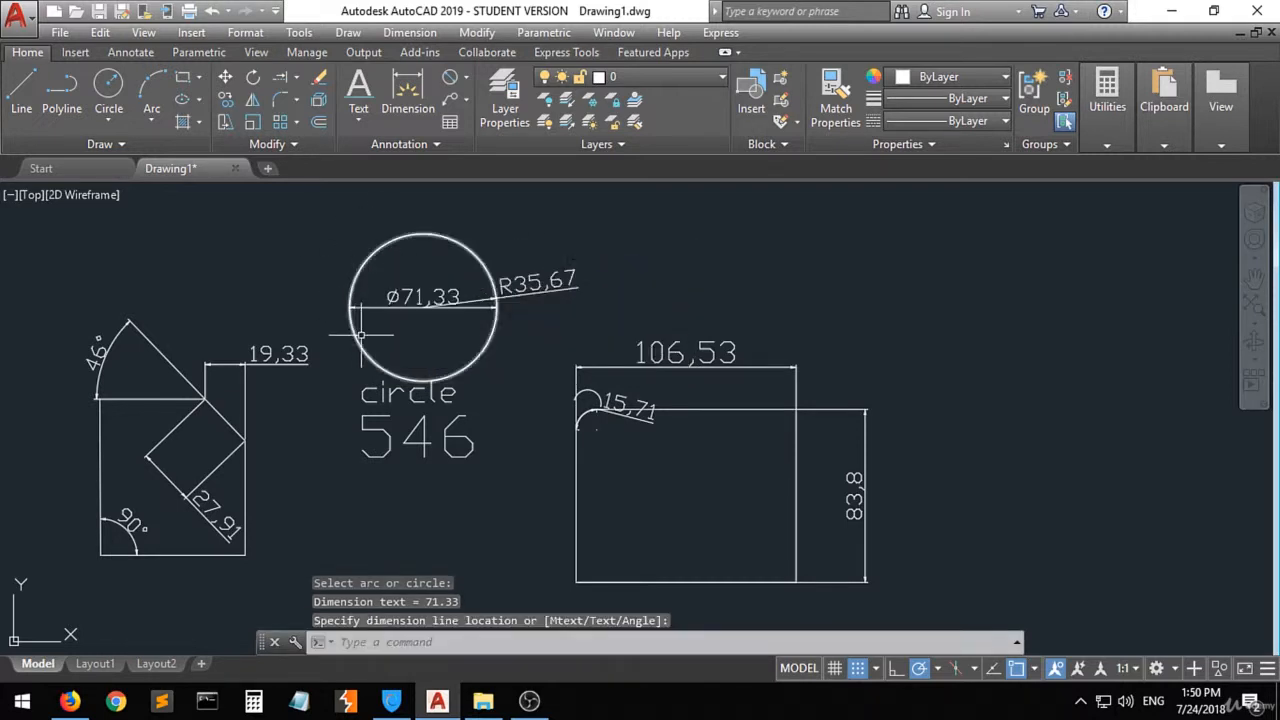
pyautogui.scroll(4, 398, 297)
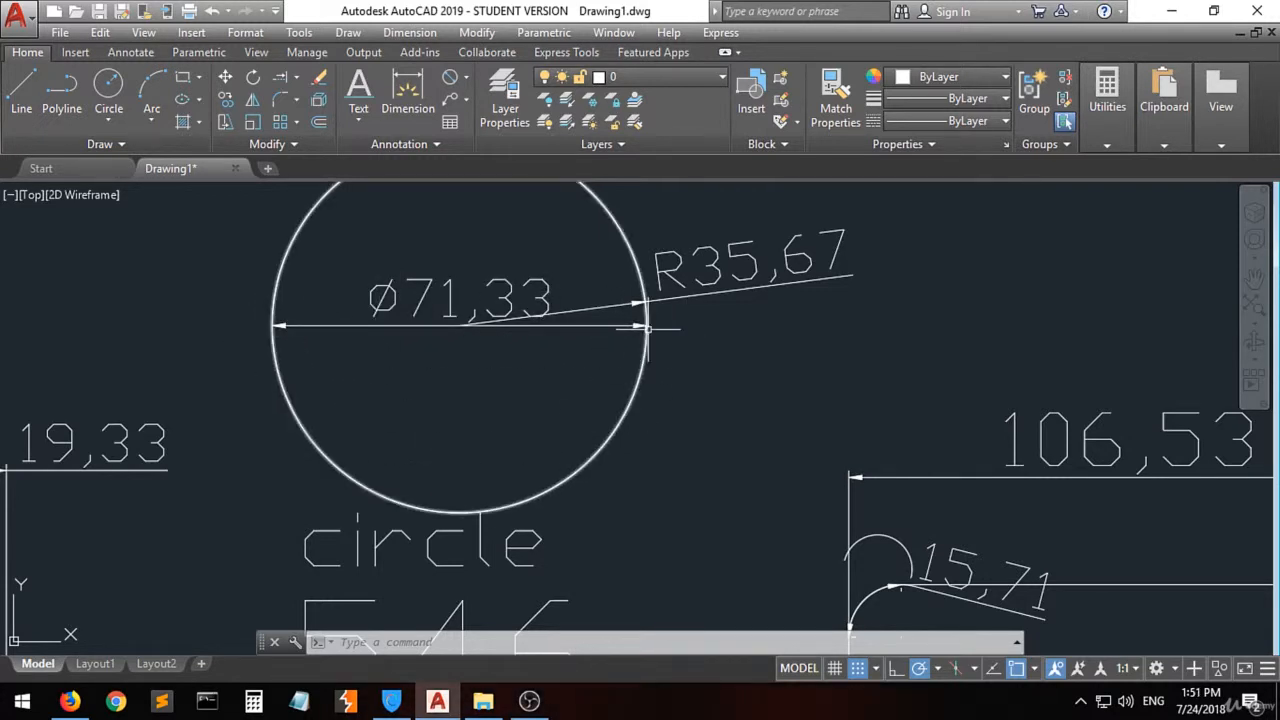
pyautogui.scroll(-3, 372, 345)
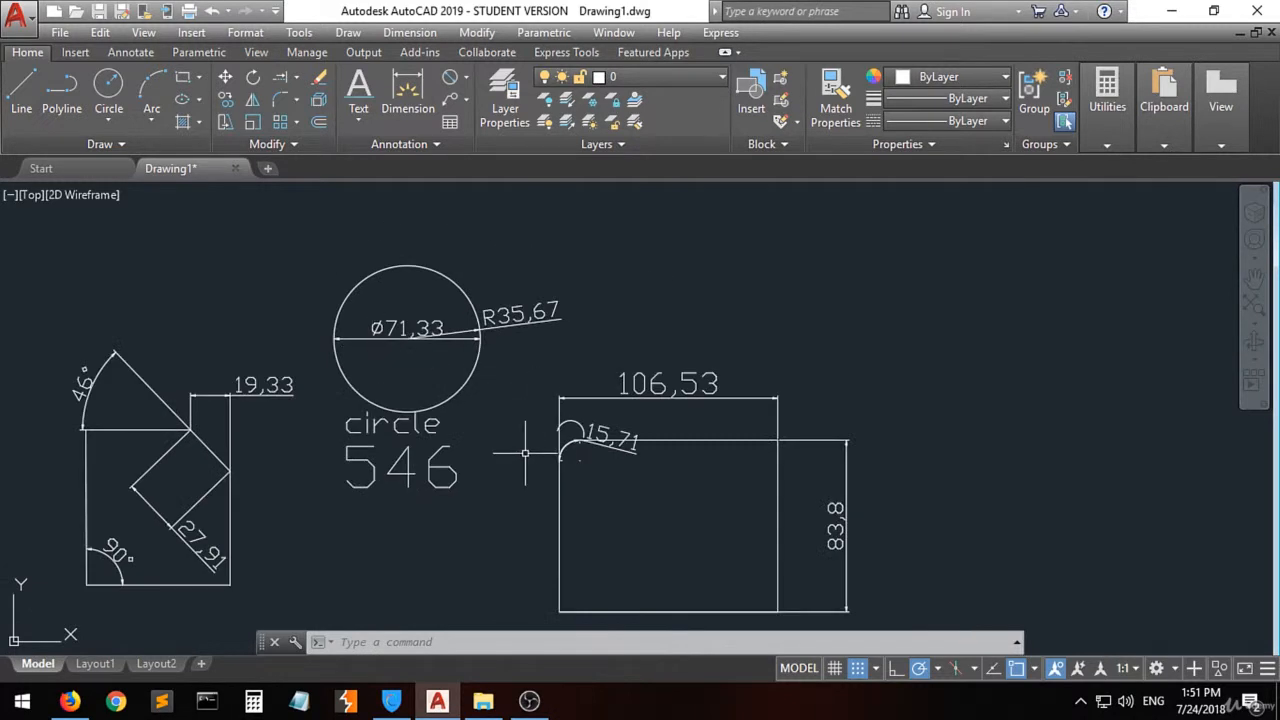
# - Add a Y ordinate dimension at the large rectangle's lower-left corner, ending its leader inside the rectangle
pyautogui.click(465, 80)
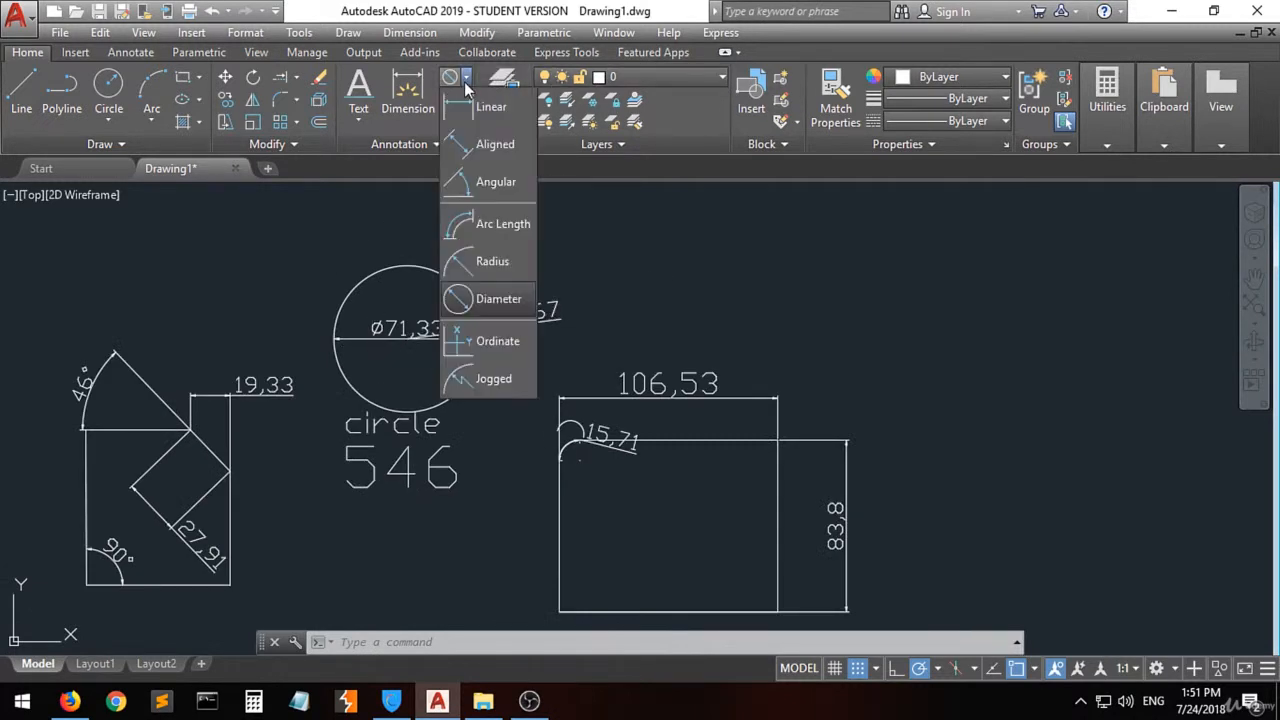
pyautogui.click(509, 353)
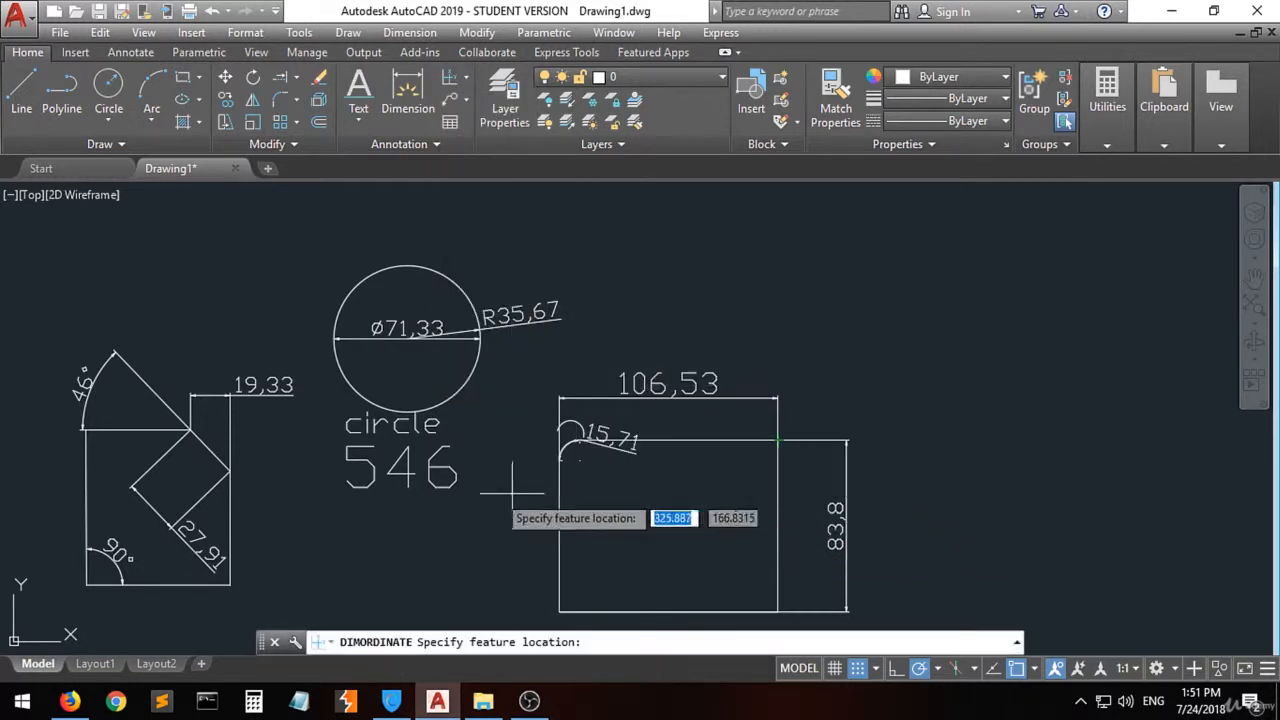
pyautogui.scroll(-2, 505, 500)
pyautogui.scroll(4, 556, 598)
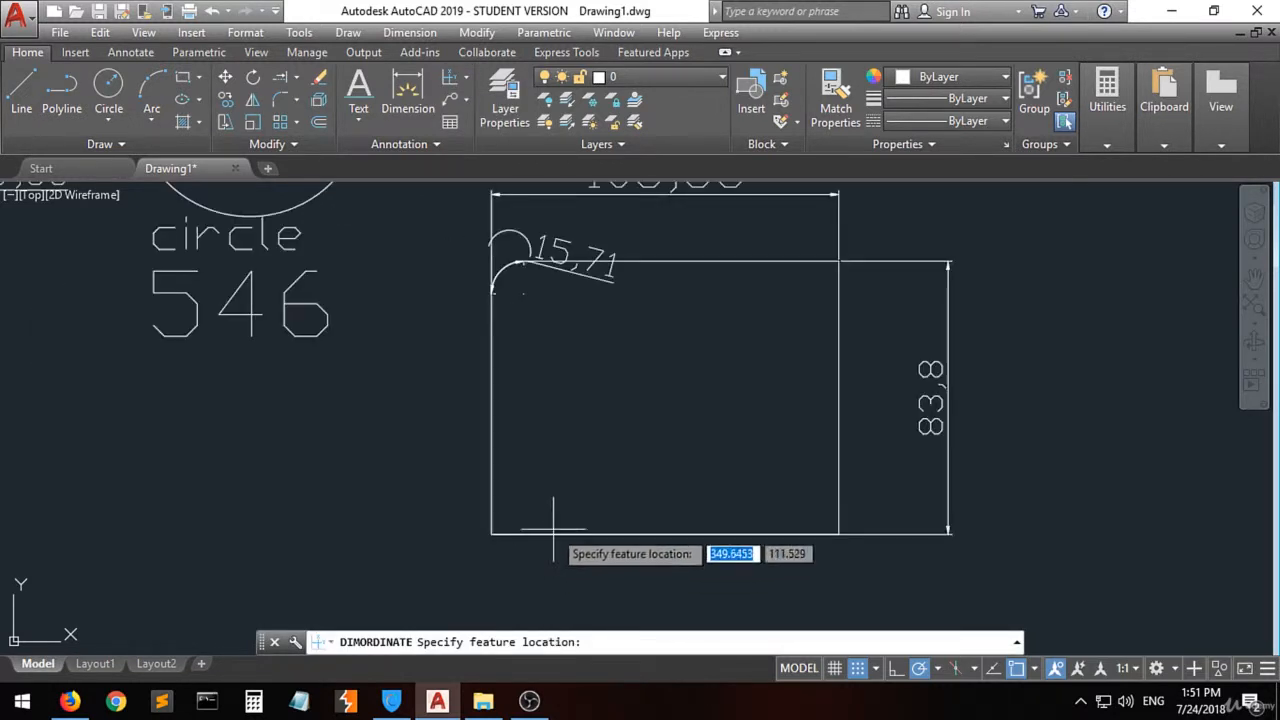
pyautogui.click(491, 534)
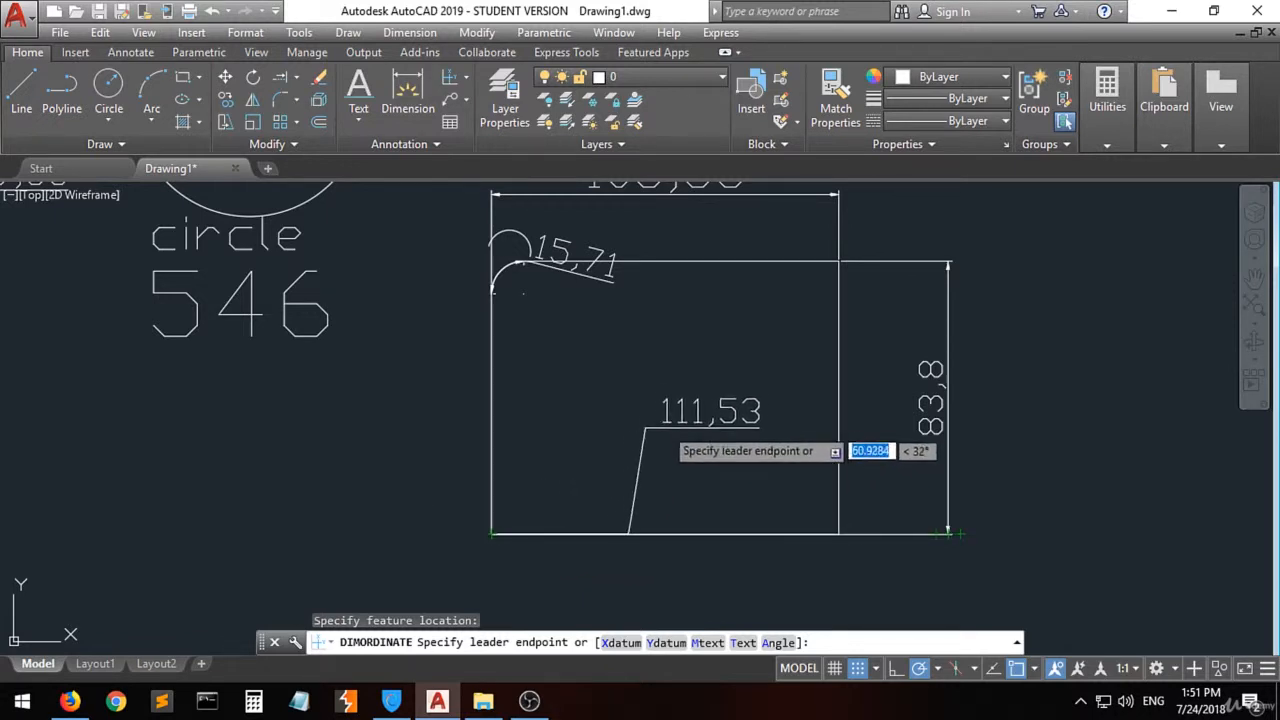
pyautogui.click(632, 391)
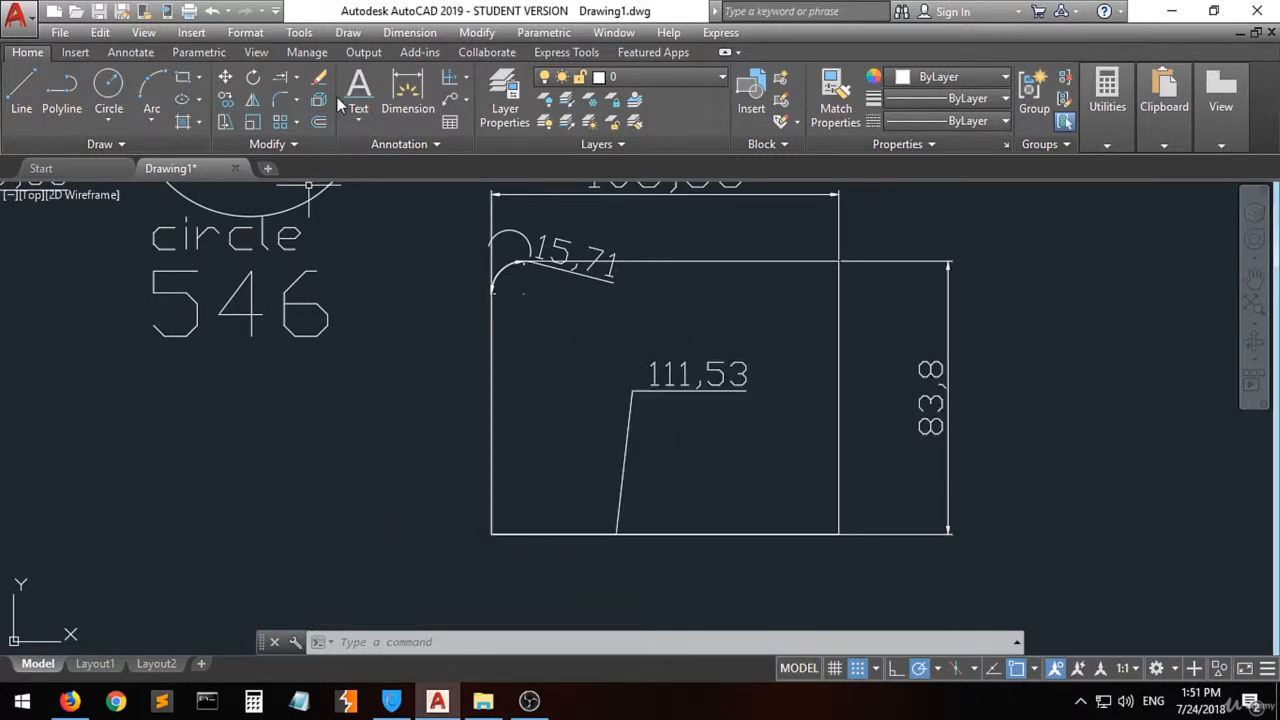
# - Add a Y ordinate dimension at the lower-right corner of the left shape, ending its leader below and to the right
pyautogui.click(466, 78)
pyautogui.click(475, 337)
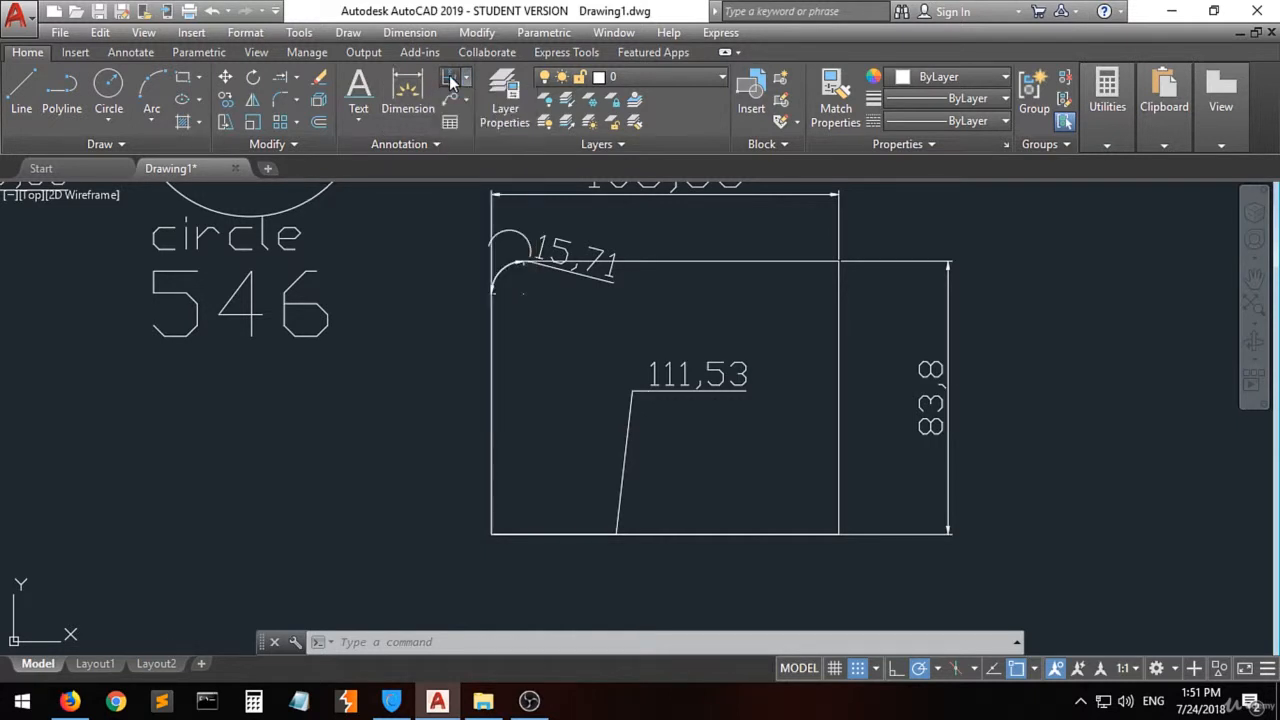
pyautogui.scroll(-5, 475, 380)
pyautogui.scroll(4, 390, 420)
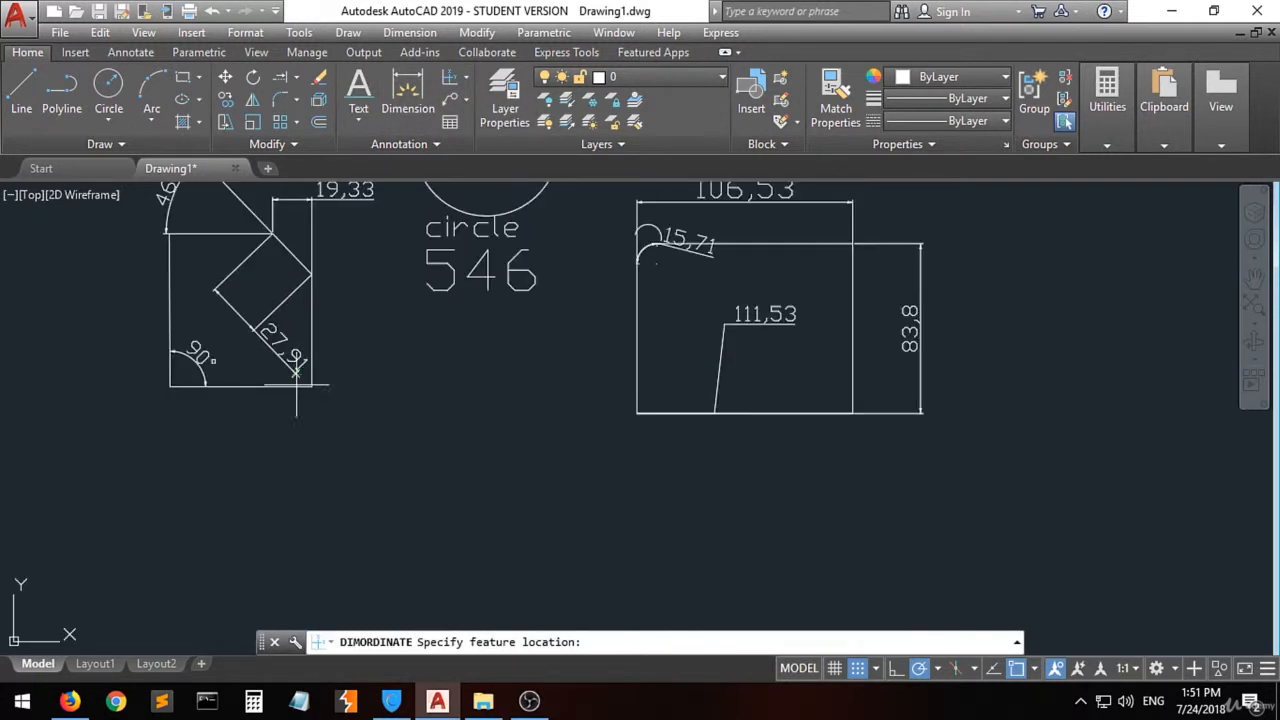
pyautogui.click(309, 385)
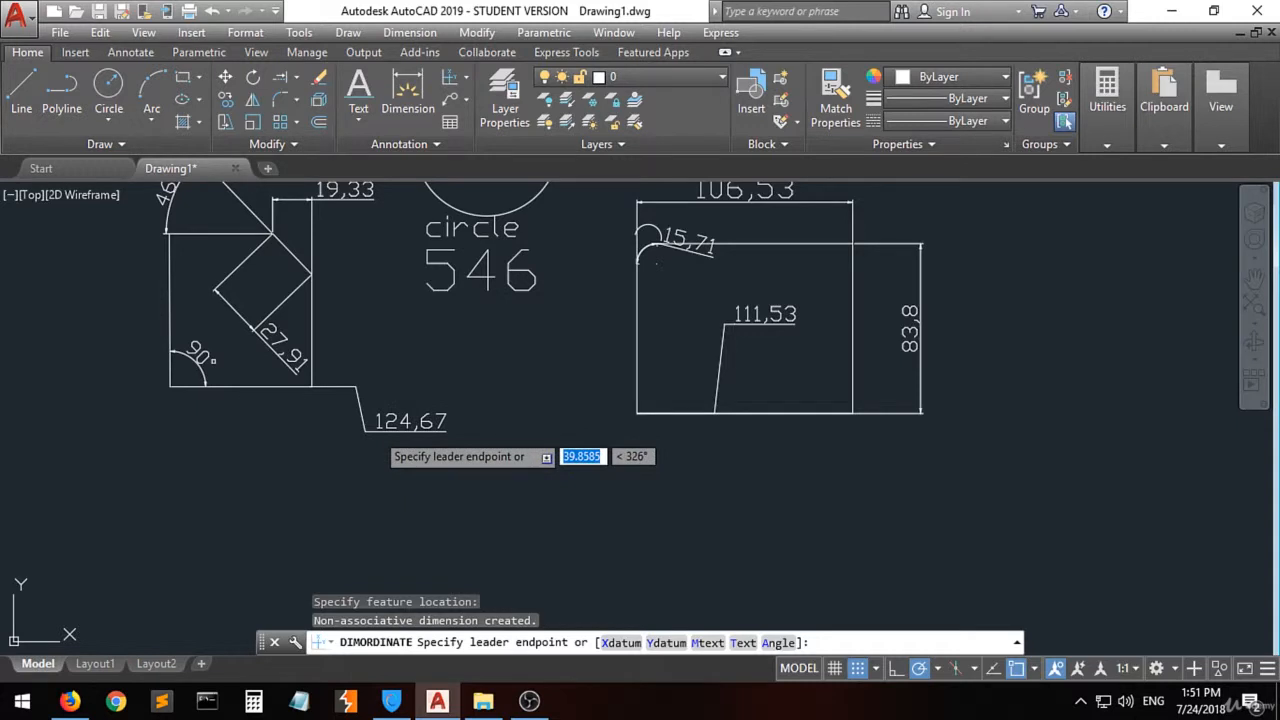
pyautogui.click(366, 432)
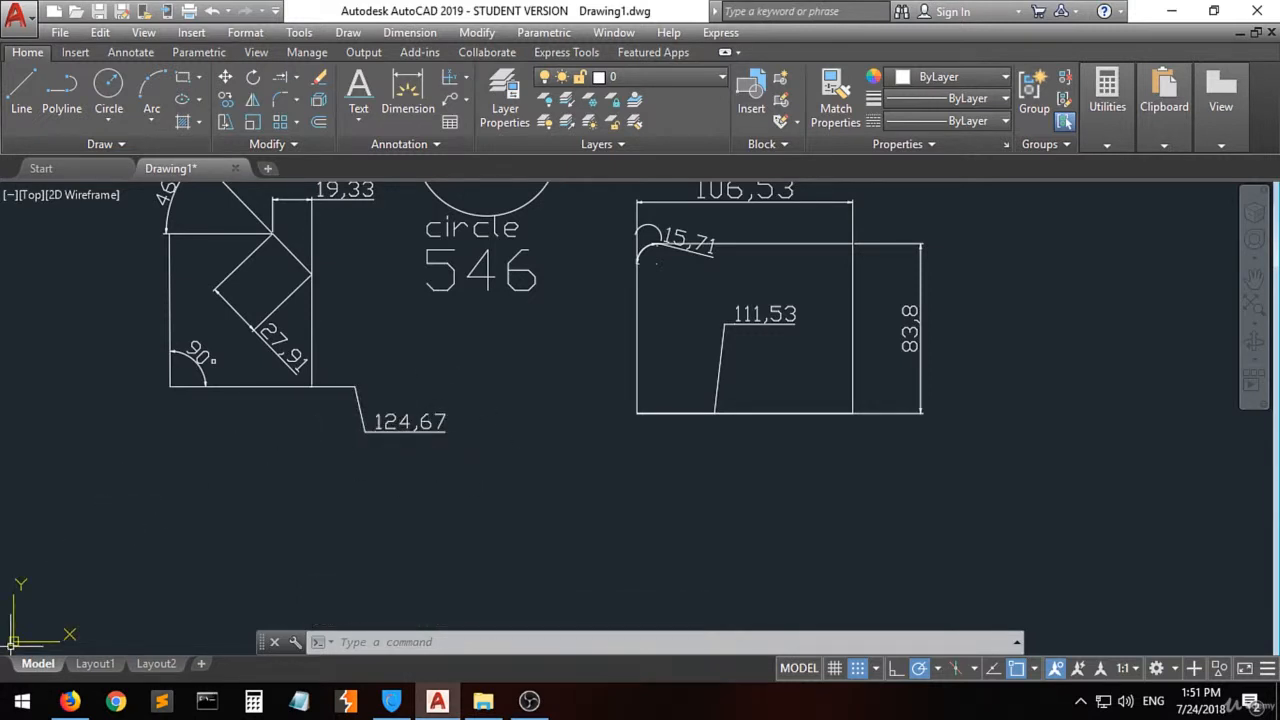
# - Add a jogged radius dimension to the circle, overriding the centre near its middle and placing the dimension line toward the lower left
pyautogui.click(467, 82)
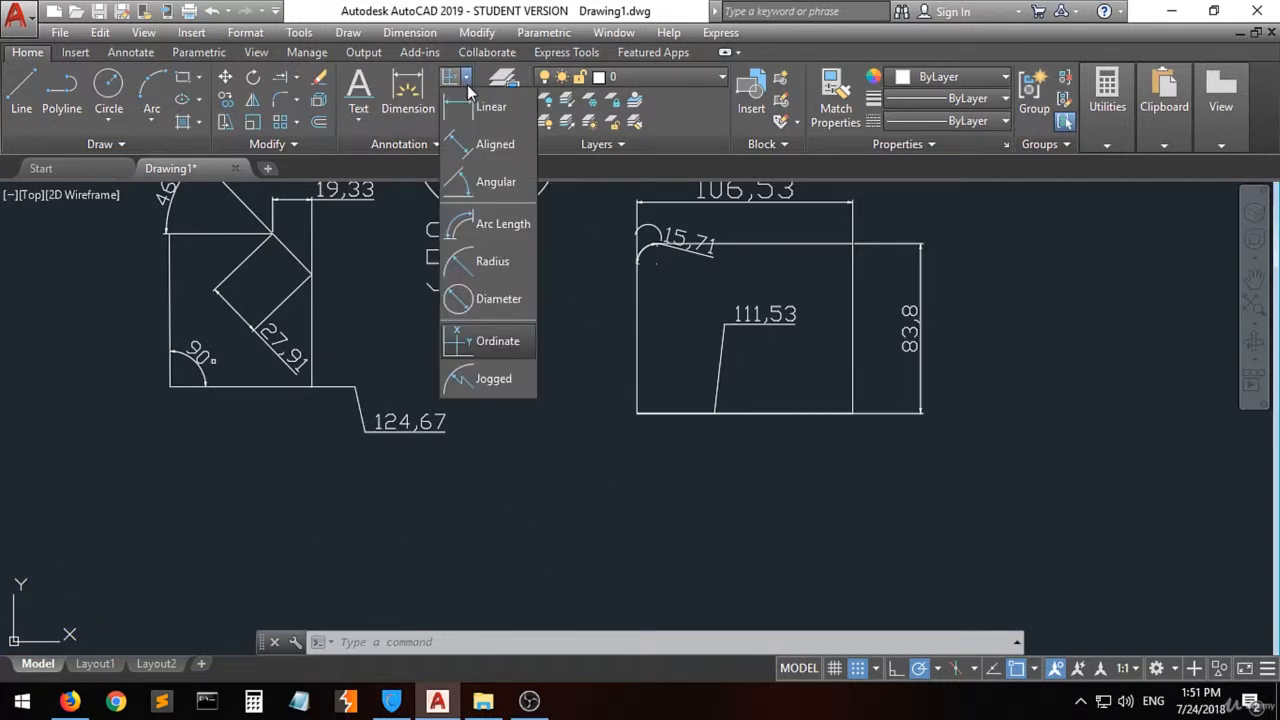
pyautogui.click(494, 380)
pyautogui.scroll(-2, 431, 500)
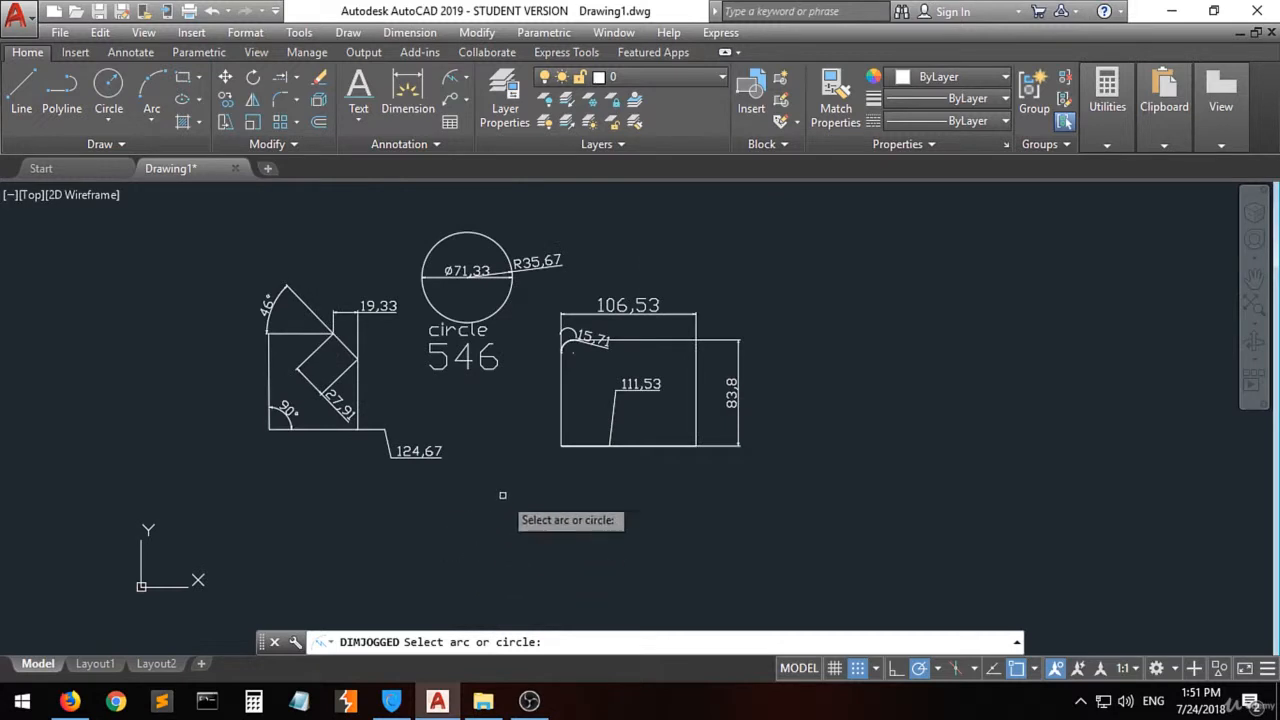
pyautogui.scroll(2, 527, 241)
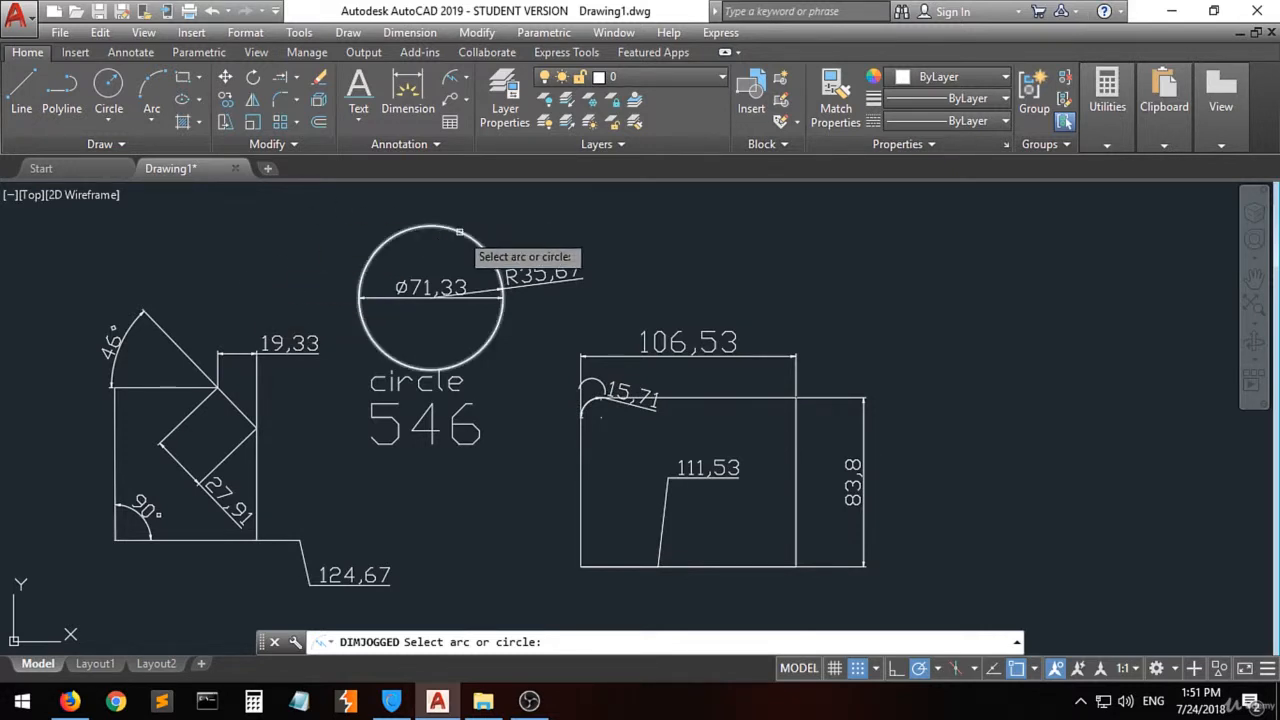
pyautogui.click(403, 228)
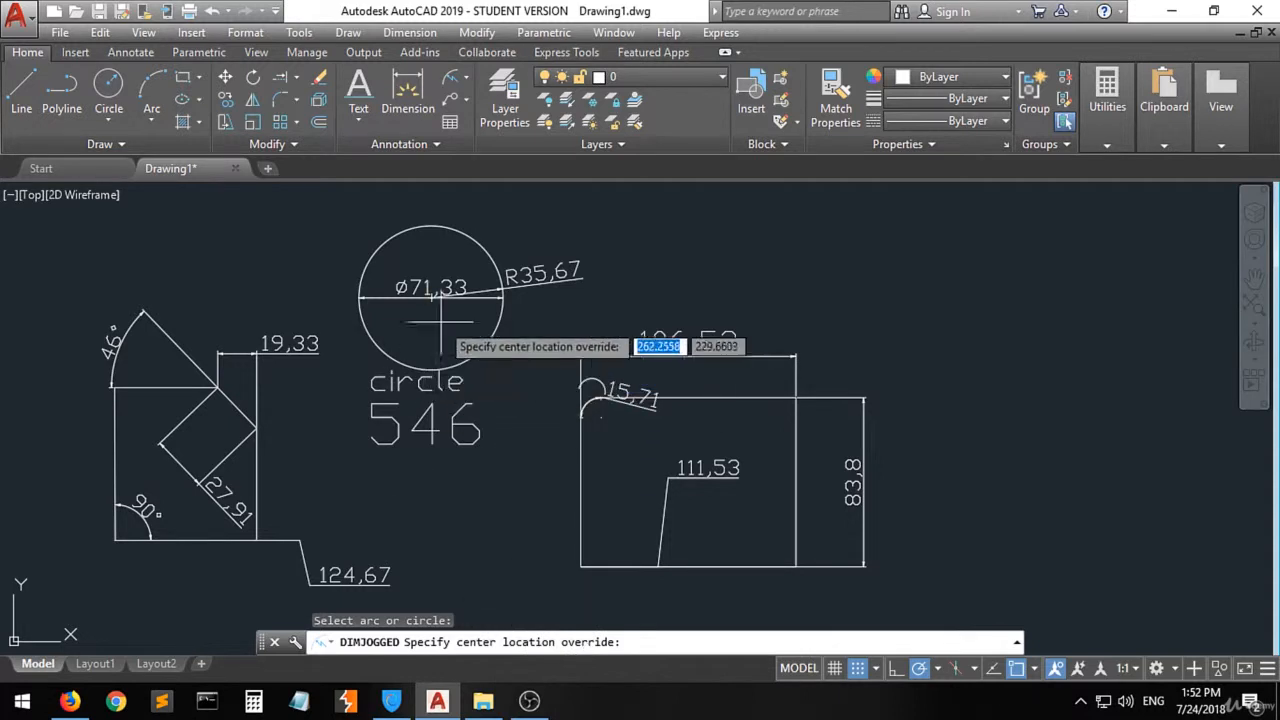
pyautogui.click(420, 296)
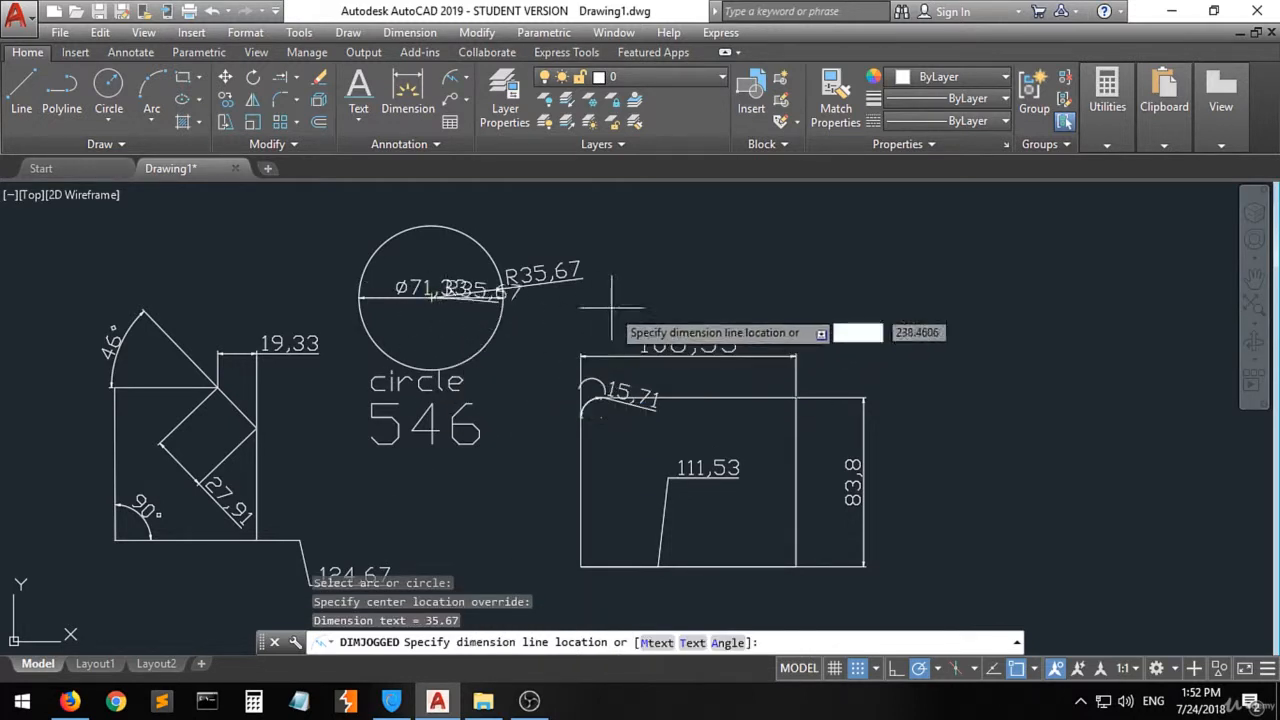
pyautogui.click(362, 372)
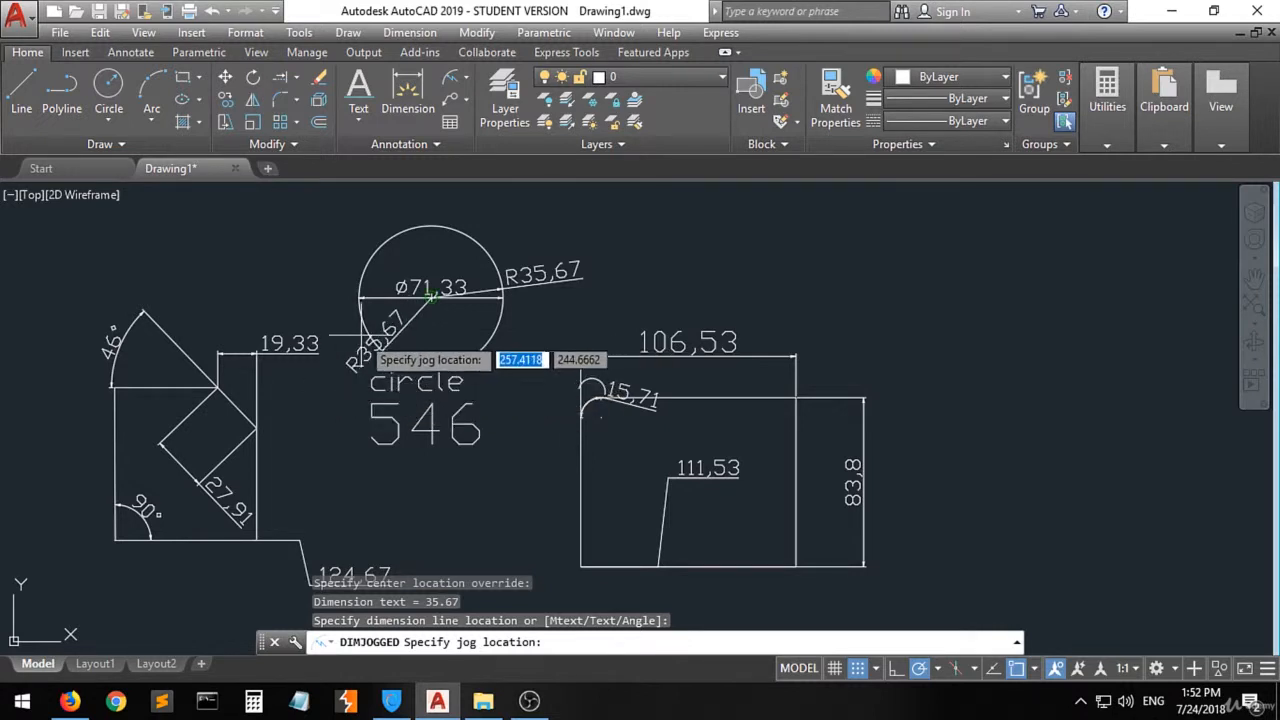
pyautogui.click(378, 335)
pyautogui.scroll(2, 388, 328)
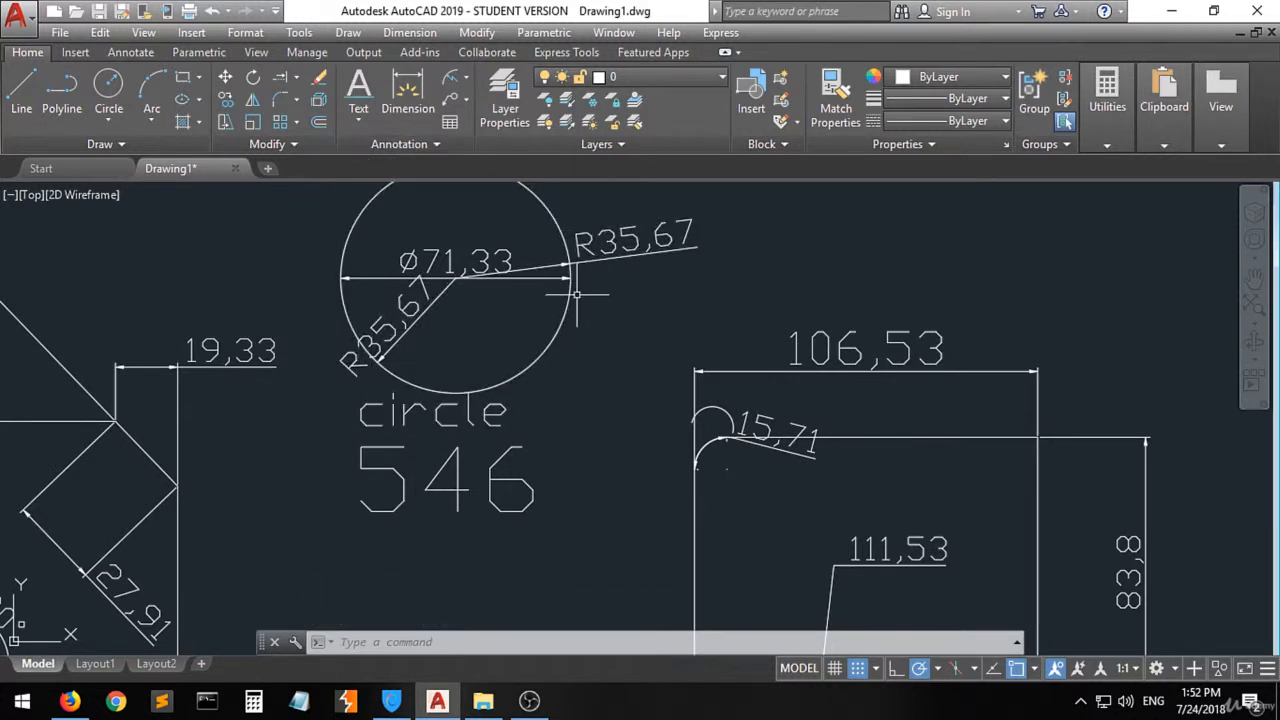
pyautogui.scroll(-2, 572, 284)
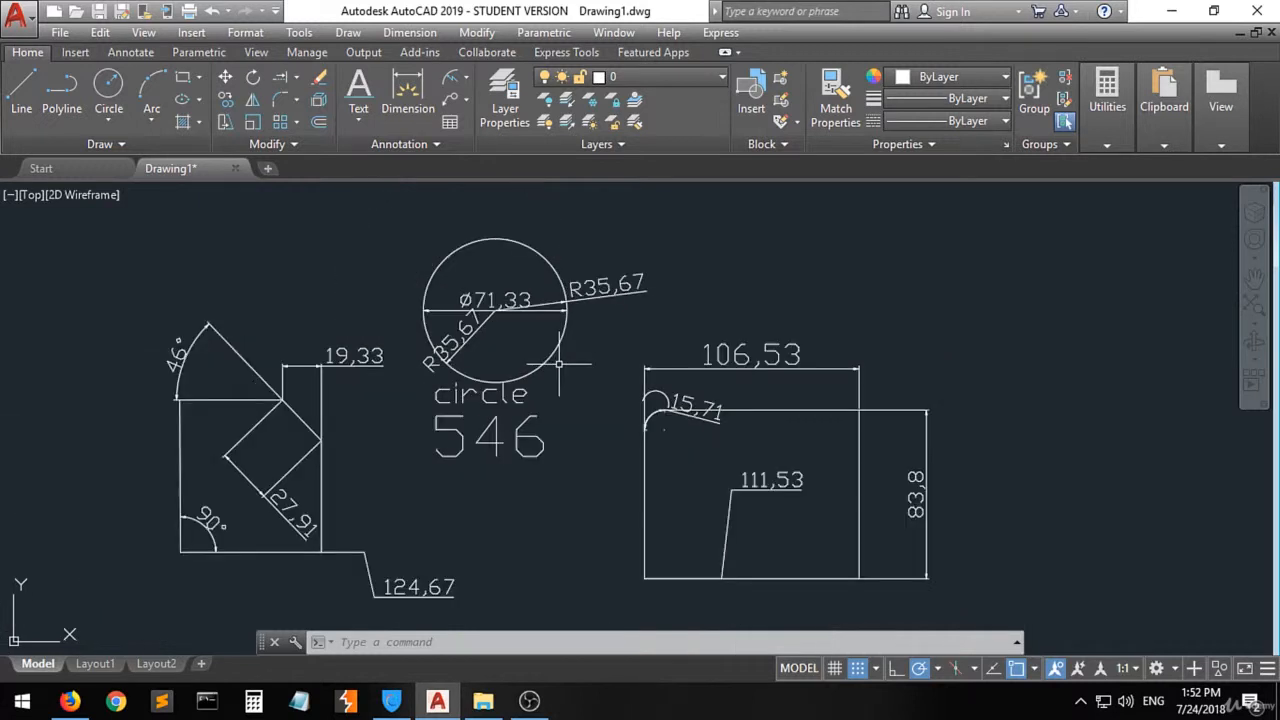
pyautogui.scroll(2, 575, 300)
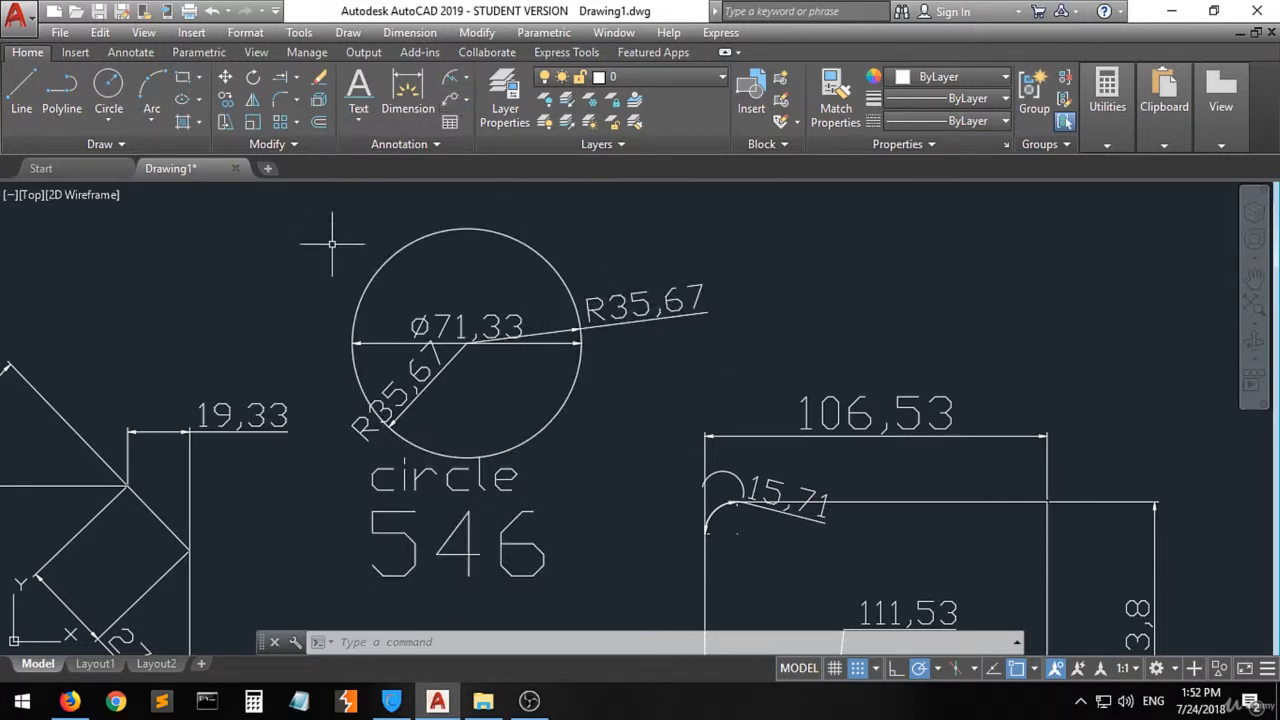
pyautogui.scroll(-3, 314, 300)
pyautogui.scroll(-1, 529, 480)
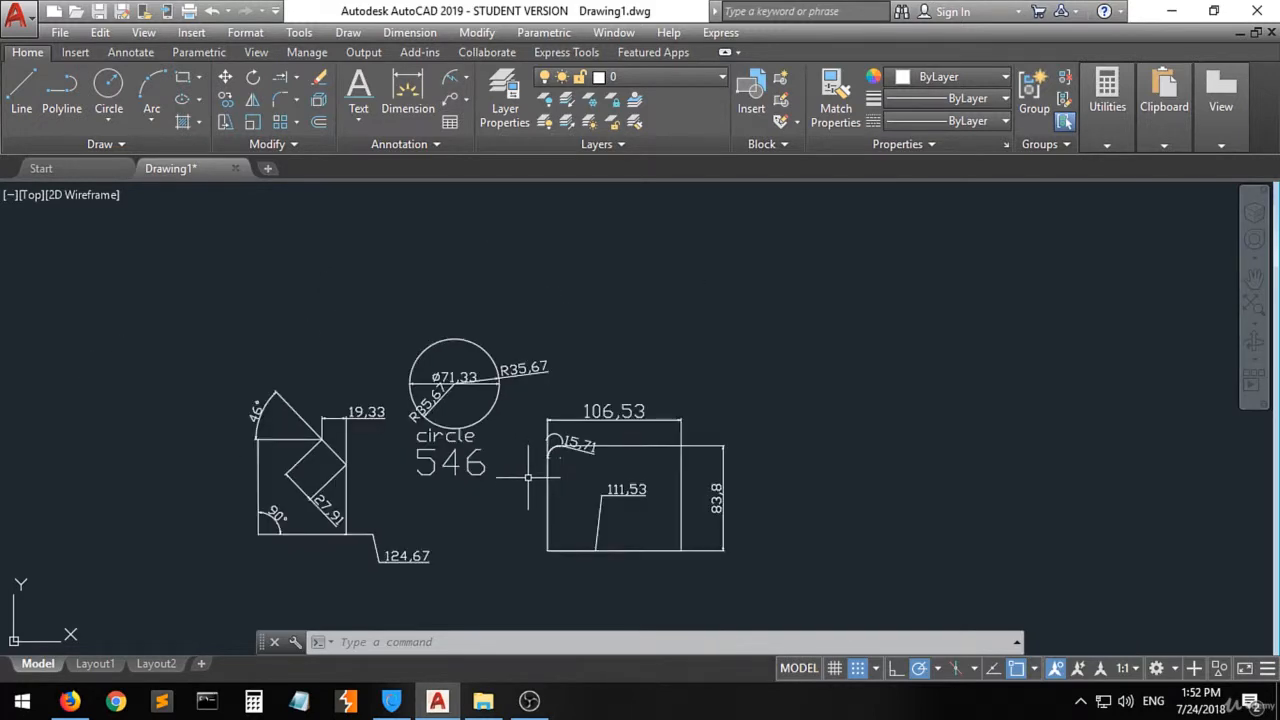
# - Start an empty table with 5 columns and 4 data rows, setting the first row's cell style to Title and the second row's to Data
pyautogui.click(450, 124)
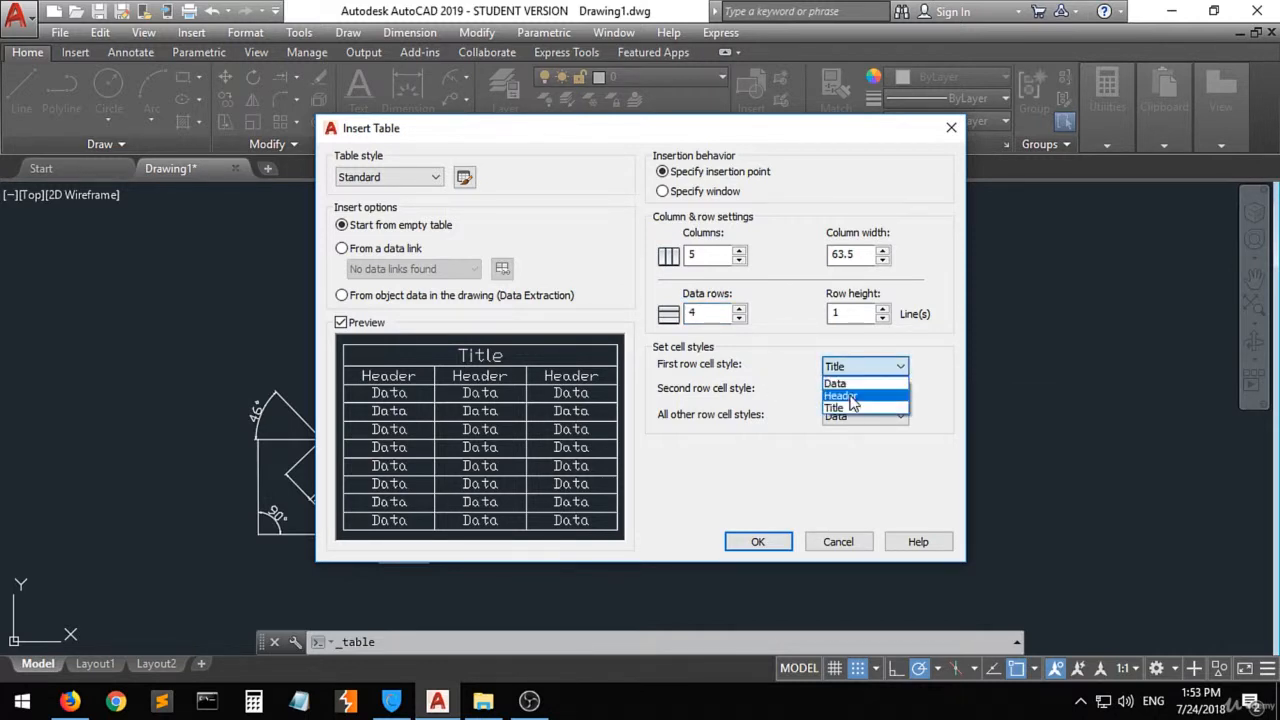
pyautogui.click(852, 396)
pyautogui.click(857, 371)
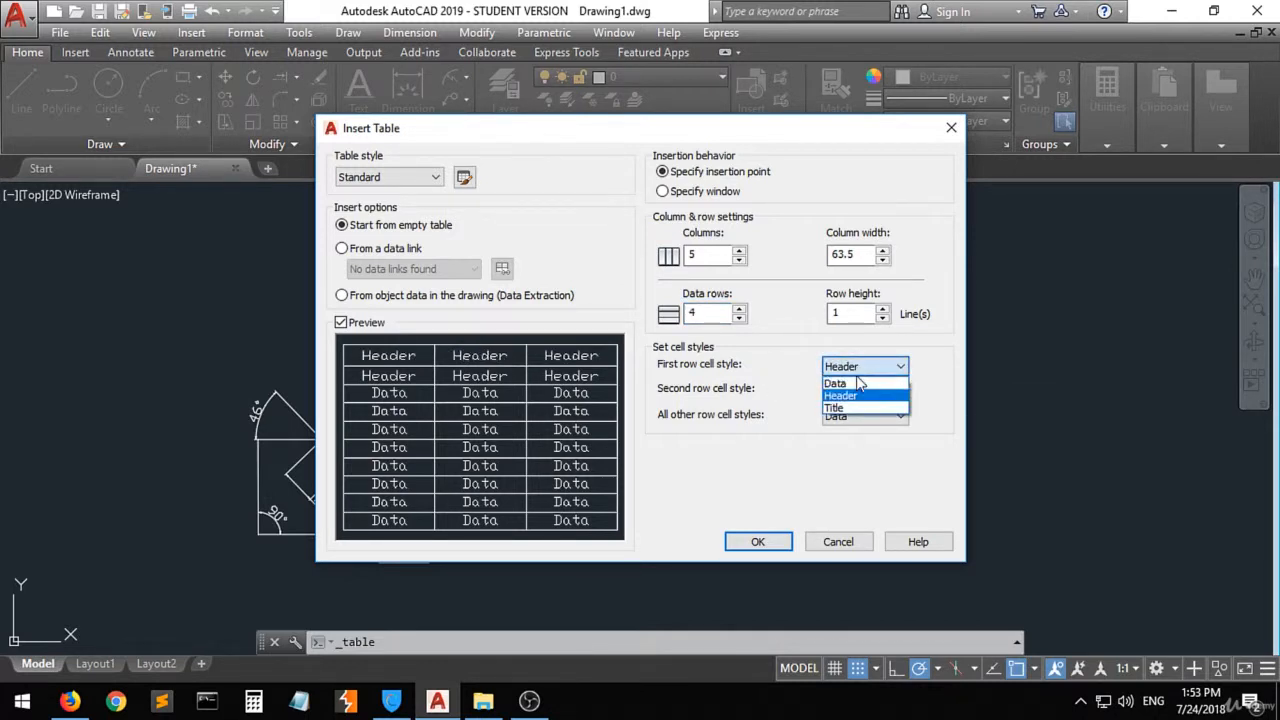
pyautogui.click(855, 382)
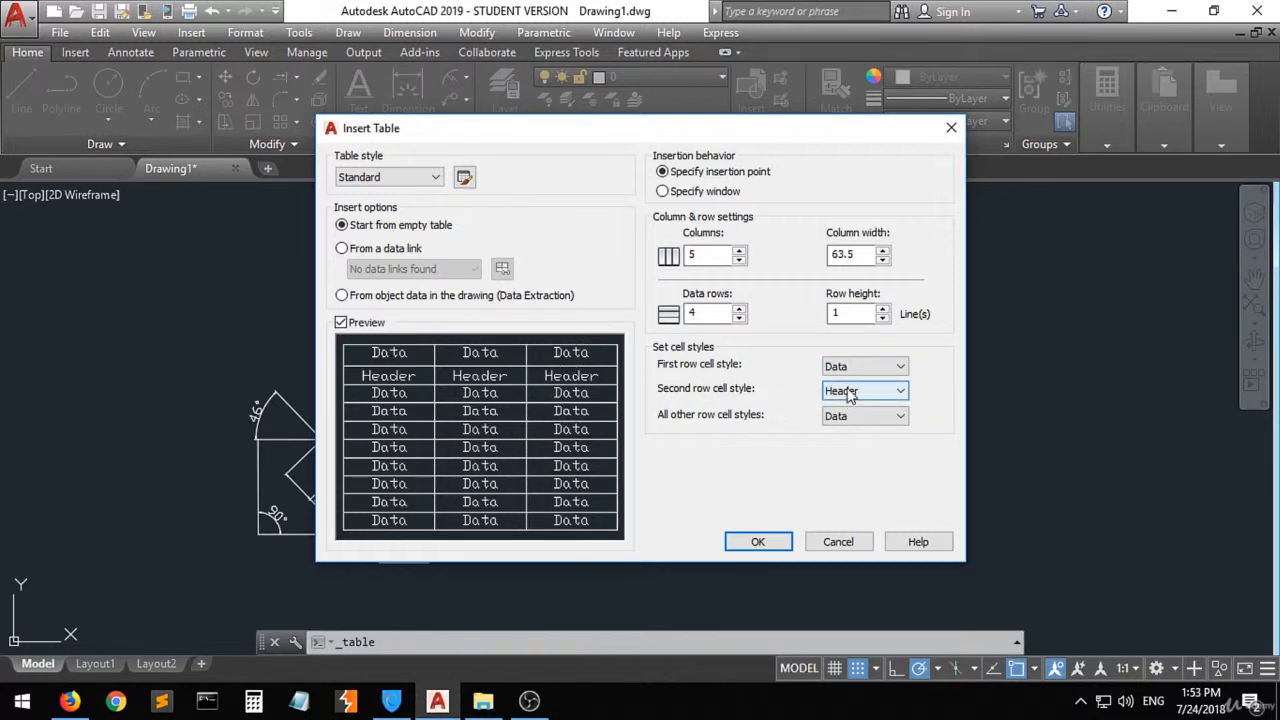
pyautogui.click(849, 367)
pyautogui.click(838, 407)
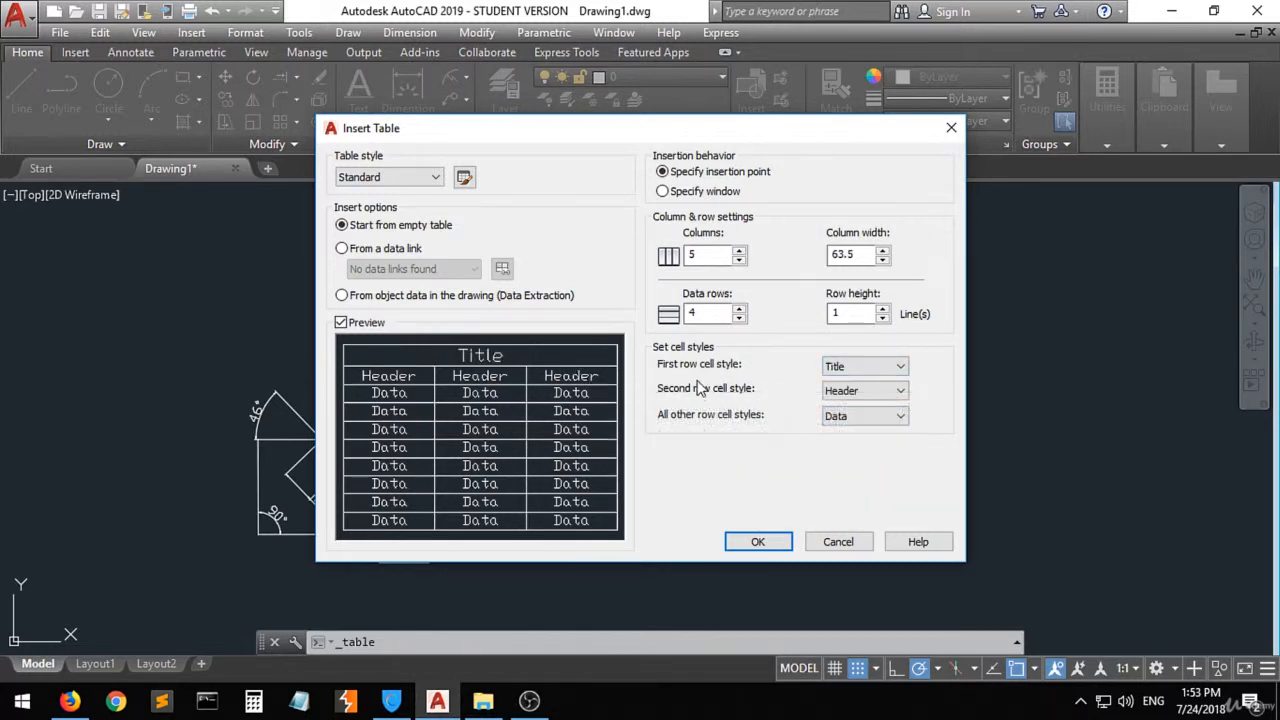
pyautogui.click(891, 395)
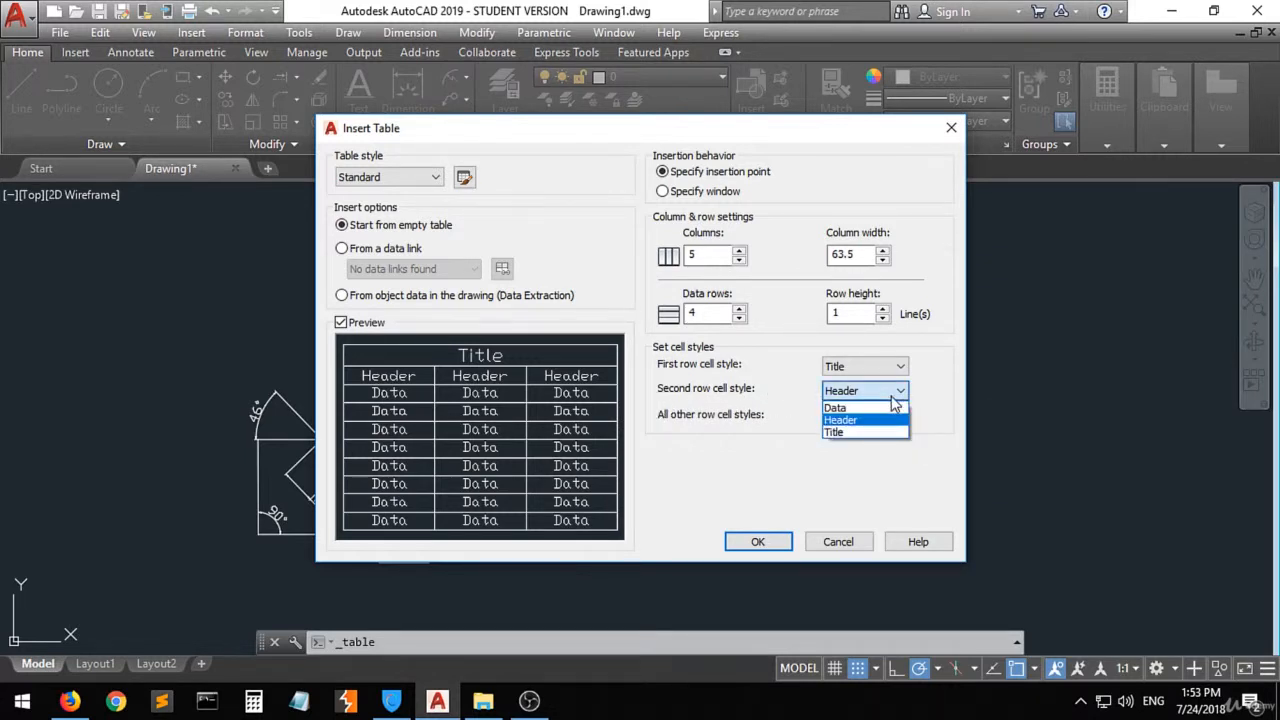
pyautogui.click(840, 409)
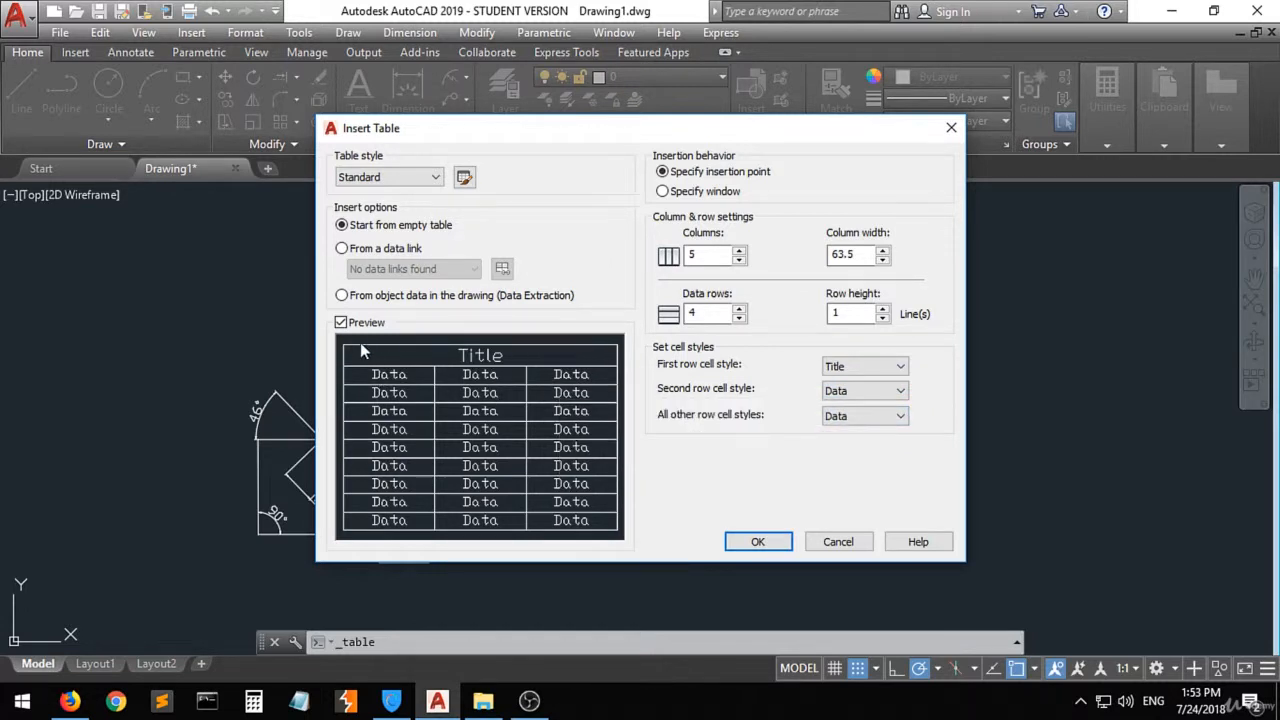
# - Set the second row's cell style to Header, try Header for all other rows, and return those rows to Data
pyautogui.click(892, 393)
pyautogui.click(878, 421)
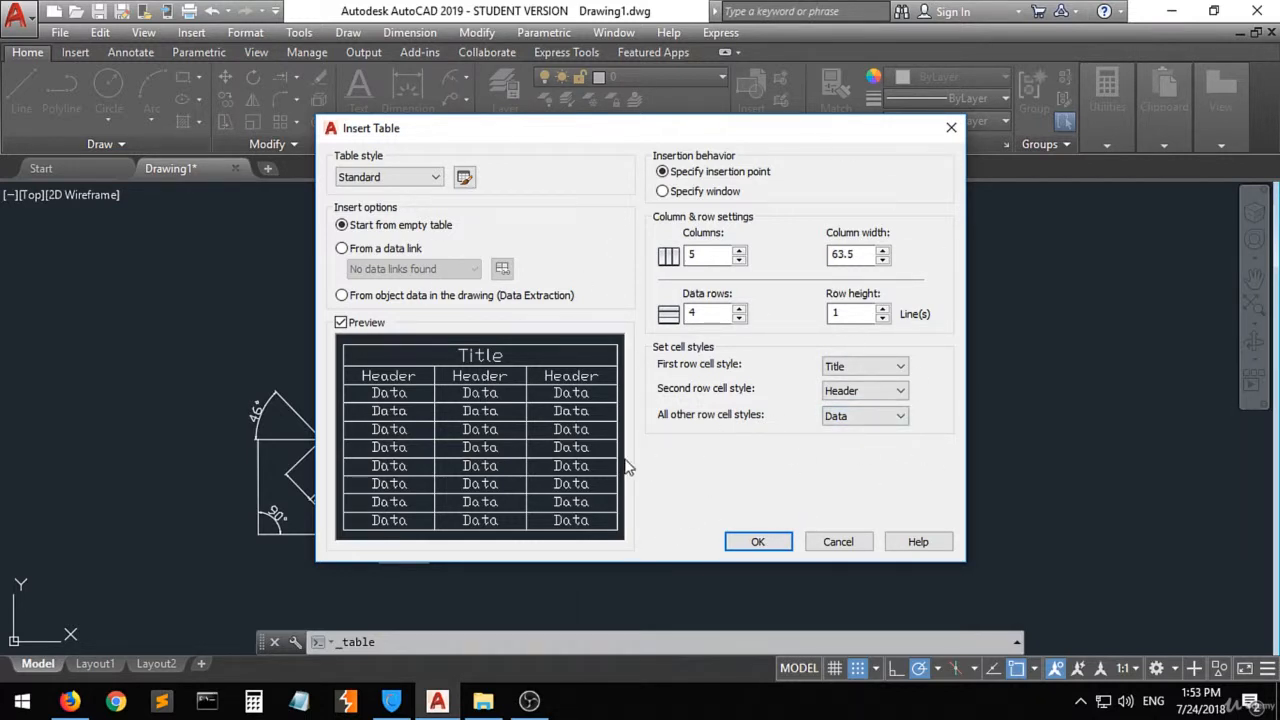
pyautogui.click(872, 424)
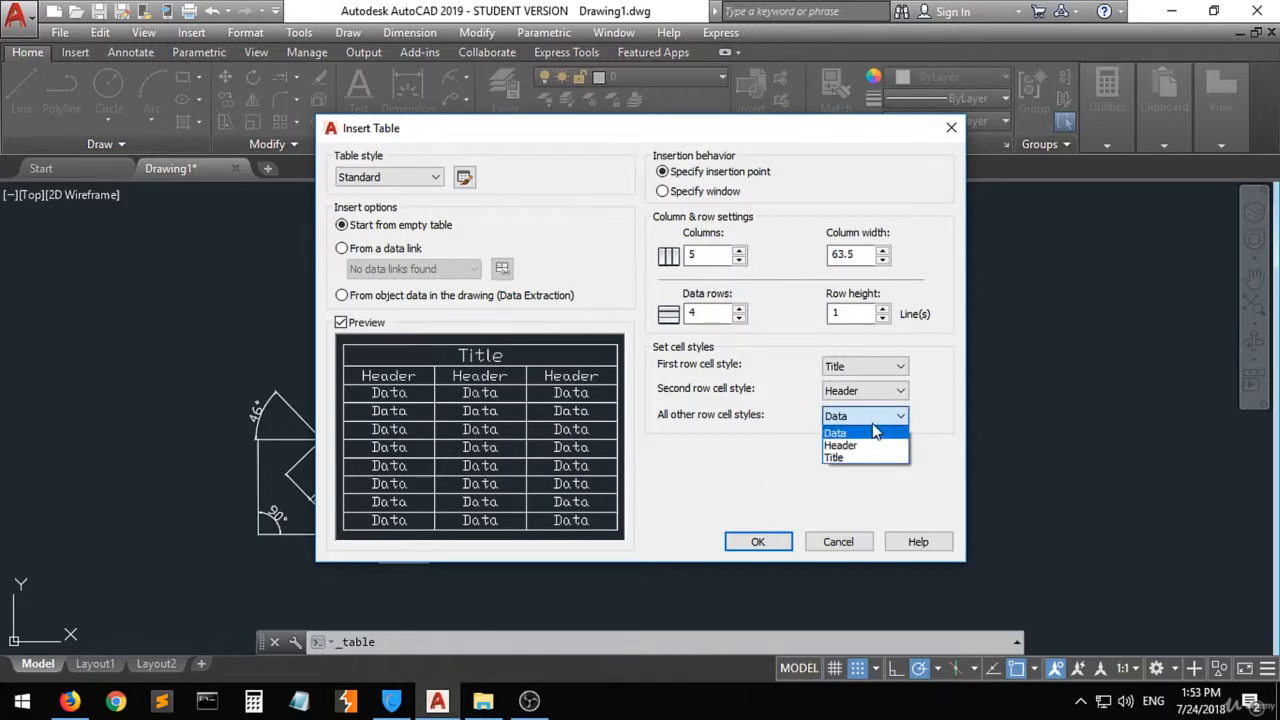
pyautogui.click(868, 446)
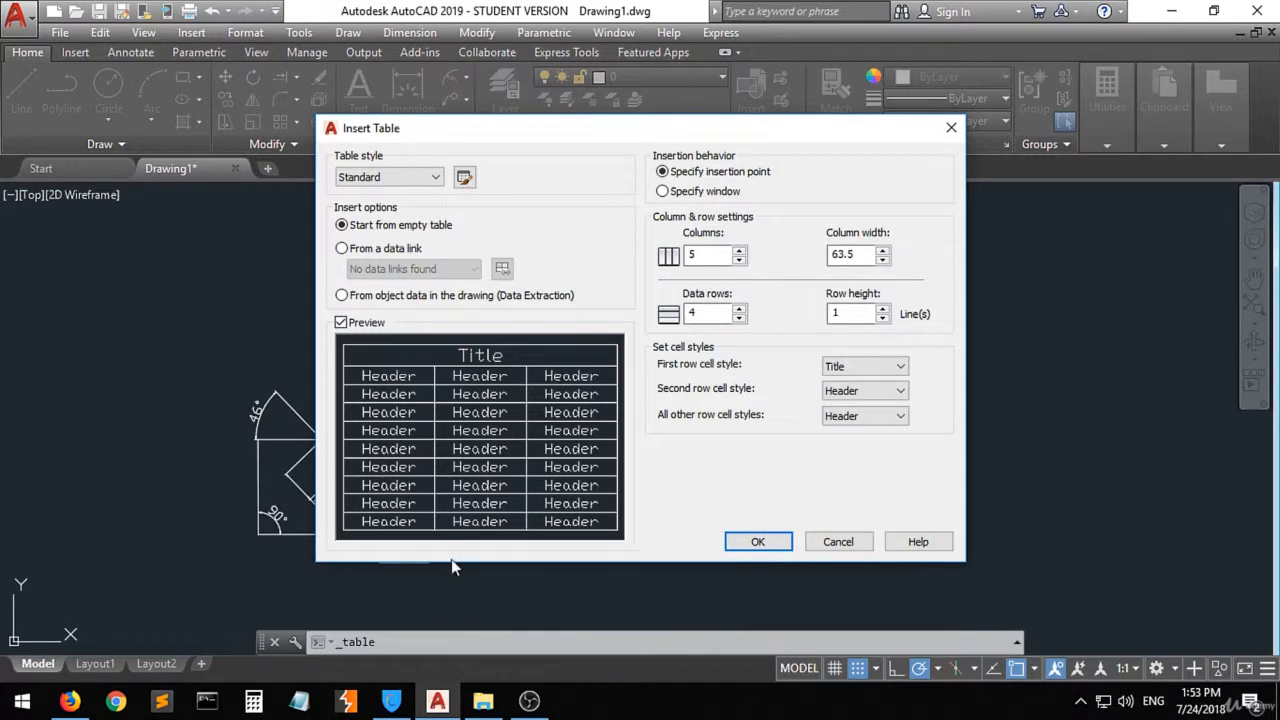
pyautogui.click(884, 416)
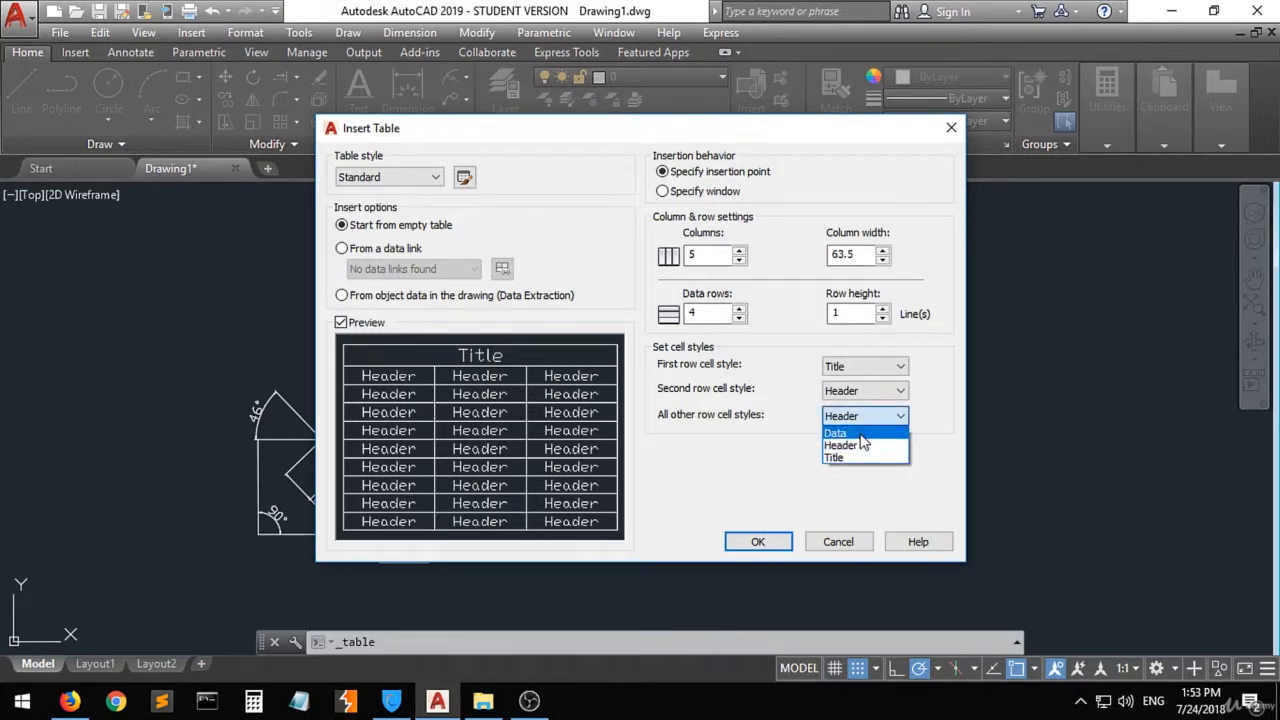
pyautogui.click(840, 433)
# - Insert the configured table above the circle and the left shape, and enter "title" in its title row
pyautogui.click(757, 542)
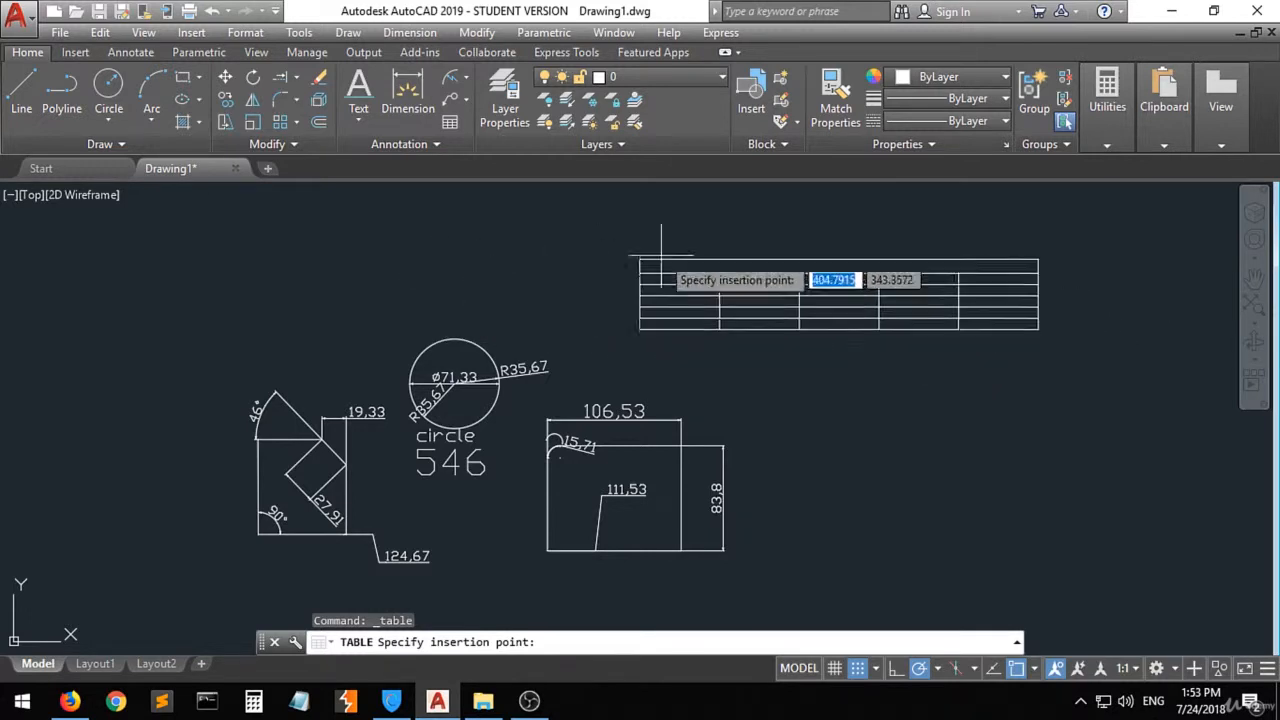
pyautogui.click(319, 233)
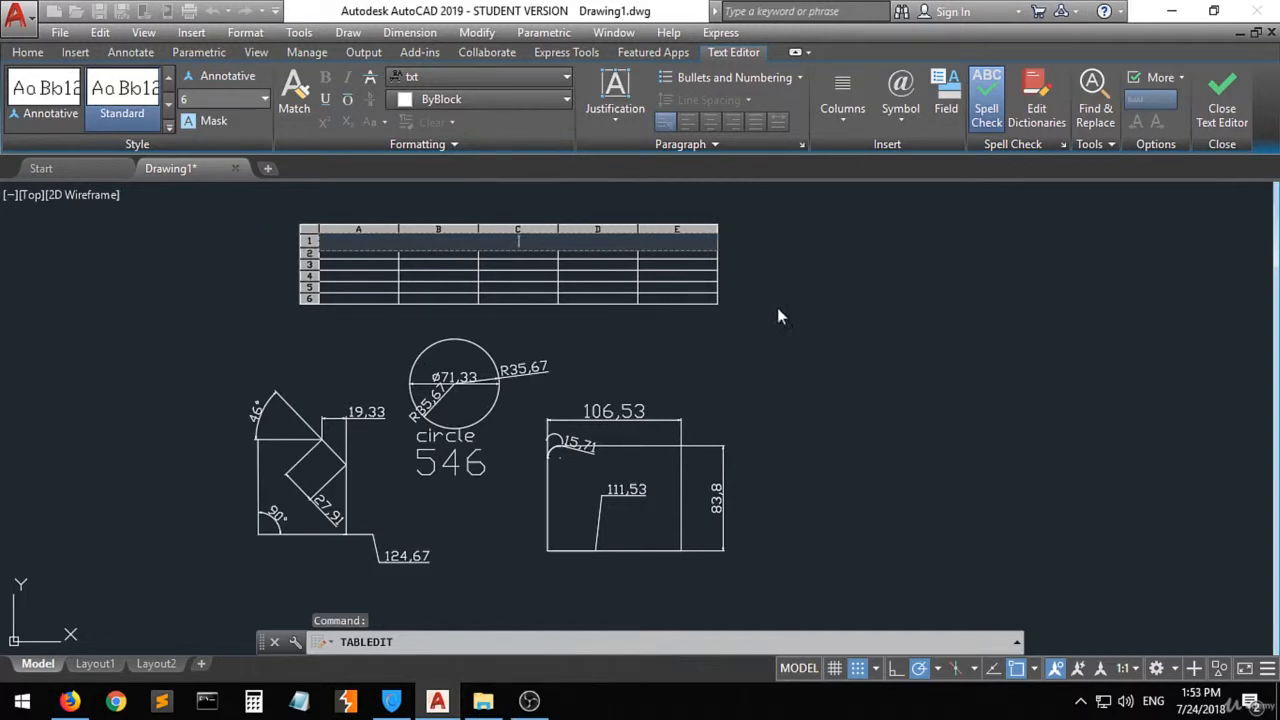
pyautogui.scroll(2, 615, 224)
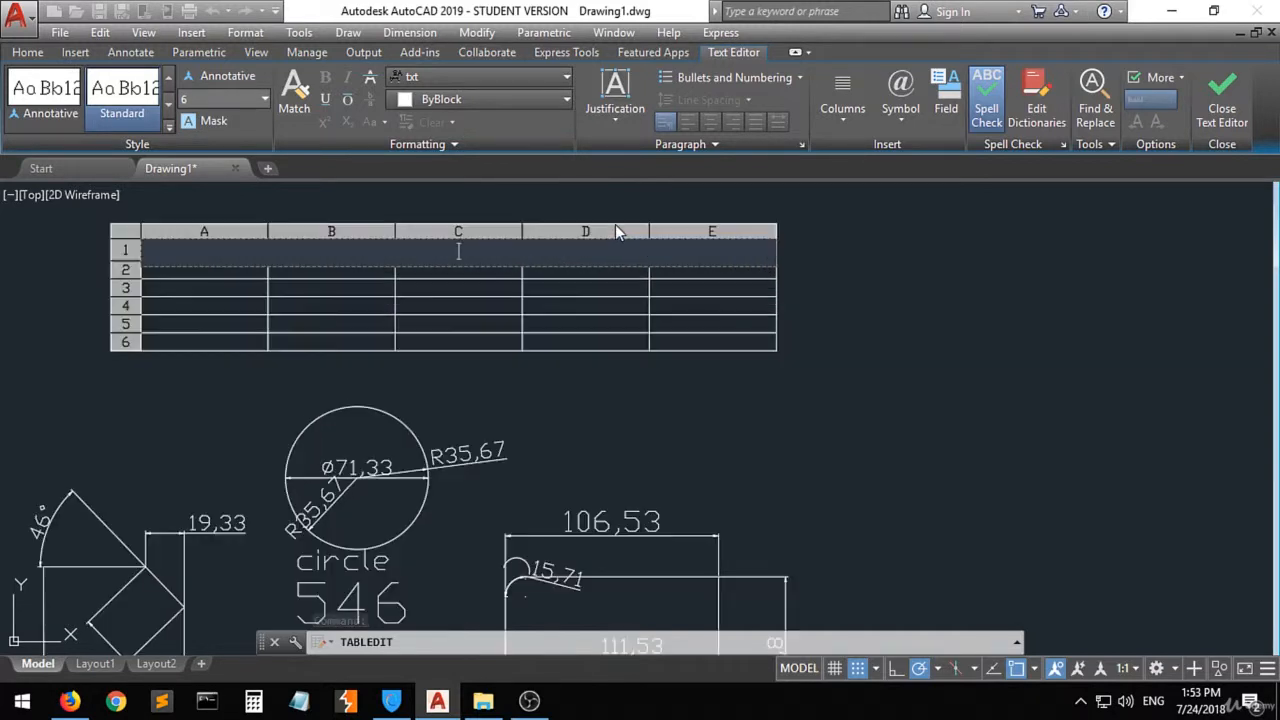
pyautogui.moveTo(395, 377); pyautogui.dragTo(438, 479, button='middle')
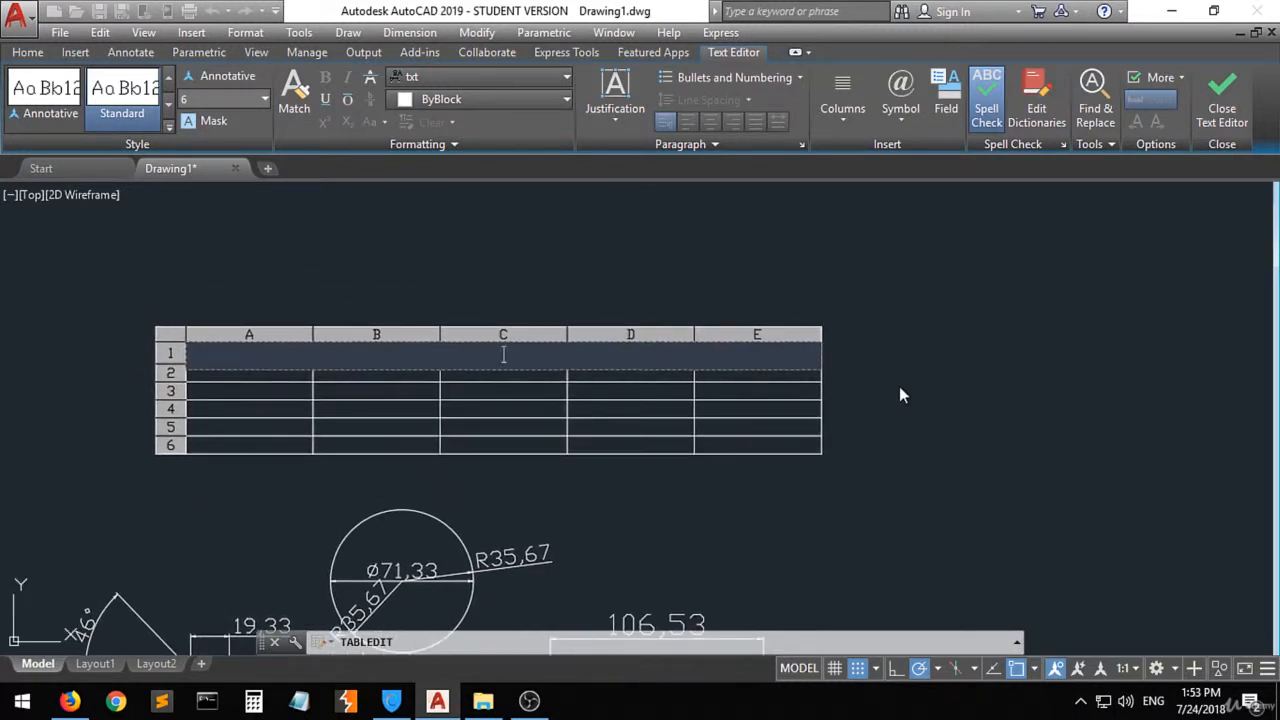
pyautogui.moveTo(552, 274)
pyautogui.mouseDown(button='middle')
pyautogui.moveTo(560, 191)
pyautogui.moveTo(629, 291)
pyautogui.moveTo(658, 250)
pyautogui.mouseUp(button='middle')
pyautogui.moveTo(730, 298)
pyautogui.mouseDown(button='middle')
pyautogui.moveTo(629, 263)
pyautogui.moveTo(620, 309)
pyautogui.mouseUp(button='middle')
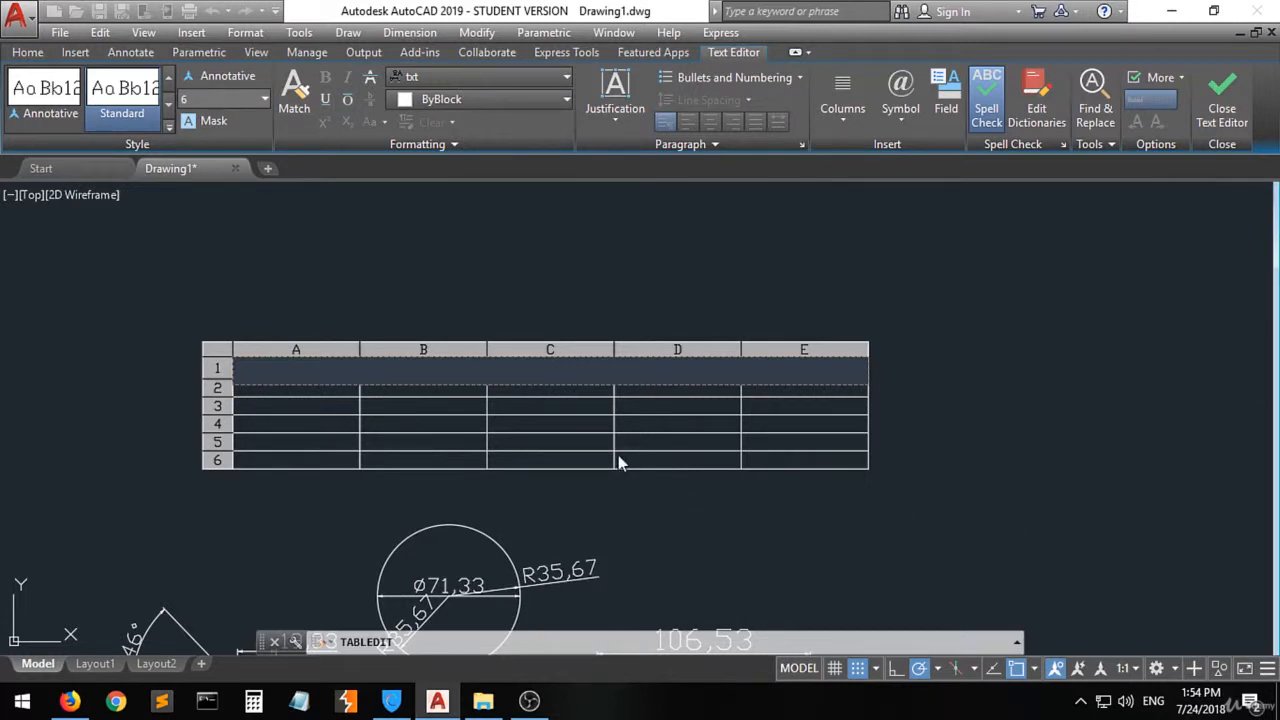
pyautogui.moveTo(659, 535)
pyautogui.mouseDown(button='middle')
pyautogui.moveTo(671, 269)
pyautogui.moveTo(706, 514)
pyautogui.moveTo(672, 488)
pyautogui.mouseUp(button='middle')
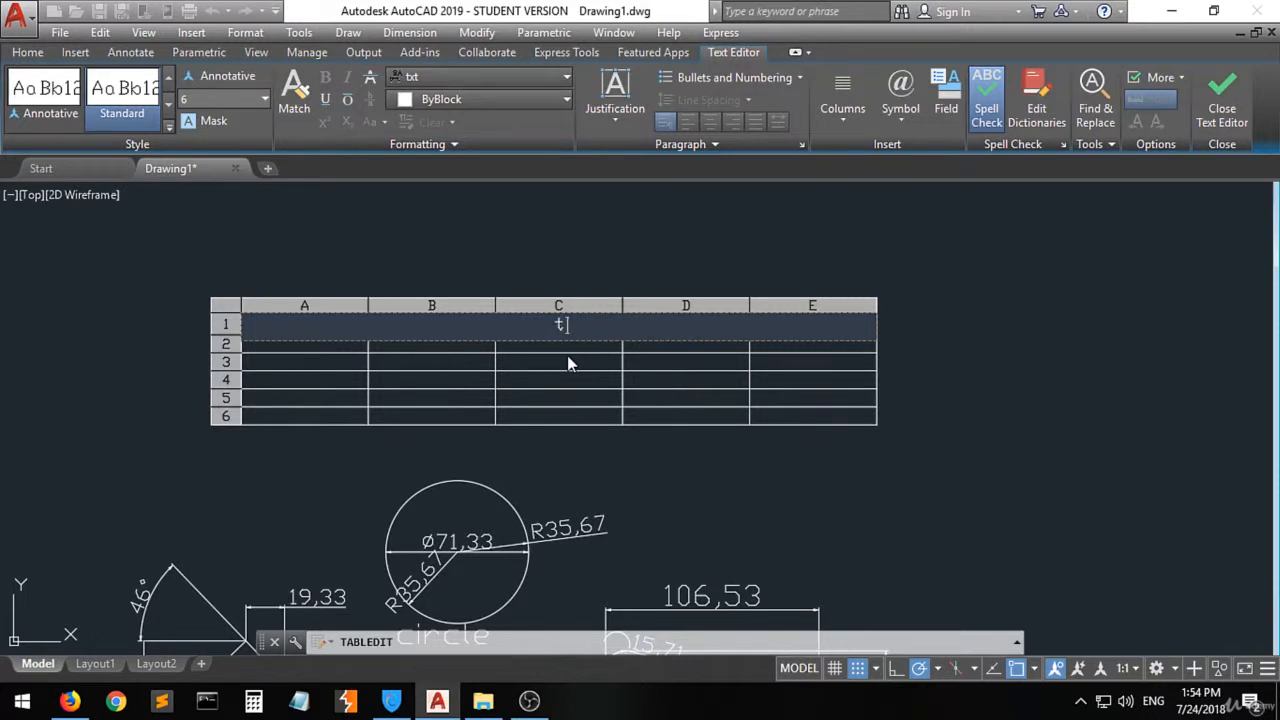
pyautogui.write('itle')
pyautogui.press('Tab')
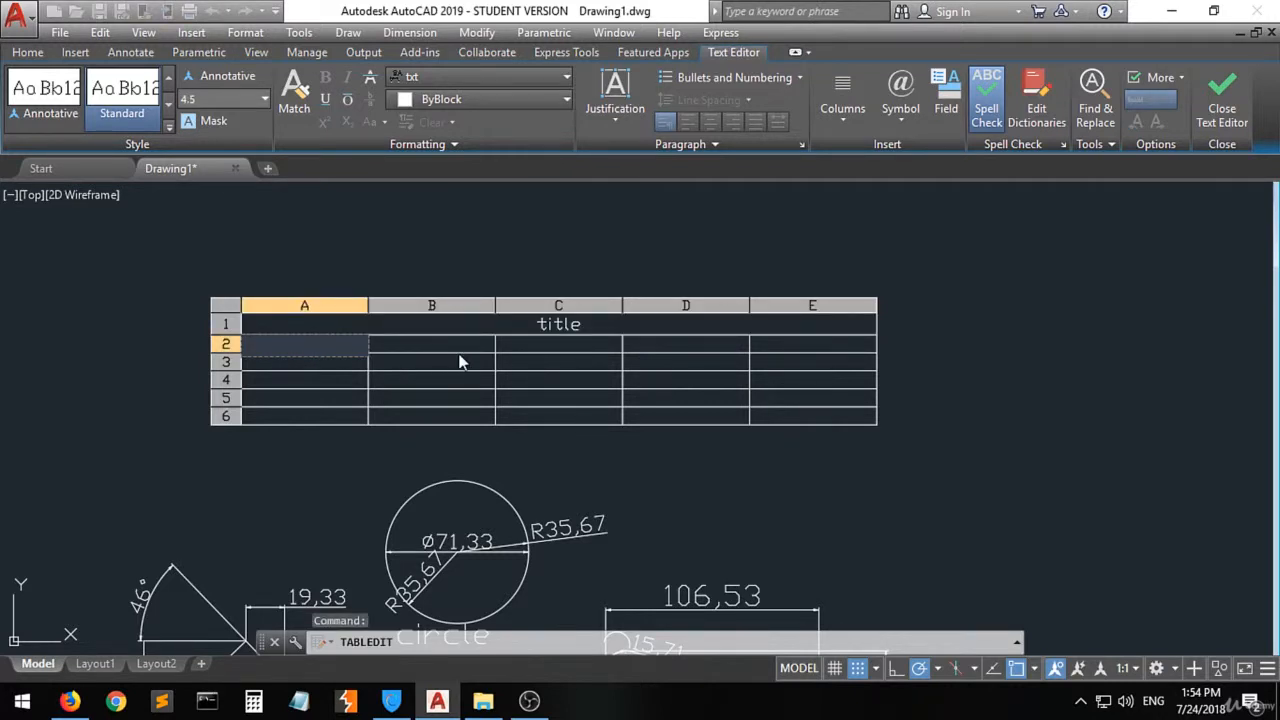
# - Fill the table's second row with "hgvu" in cell A2 and 254 in cell B2
pyautogui.write('hgvu')
pyautogui.press('Tab')
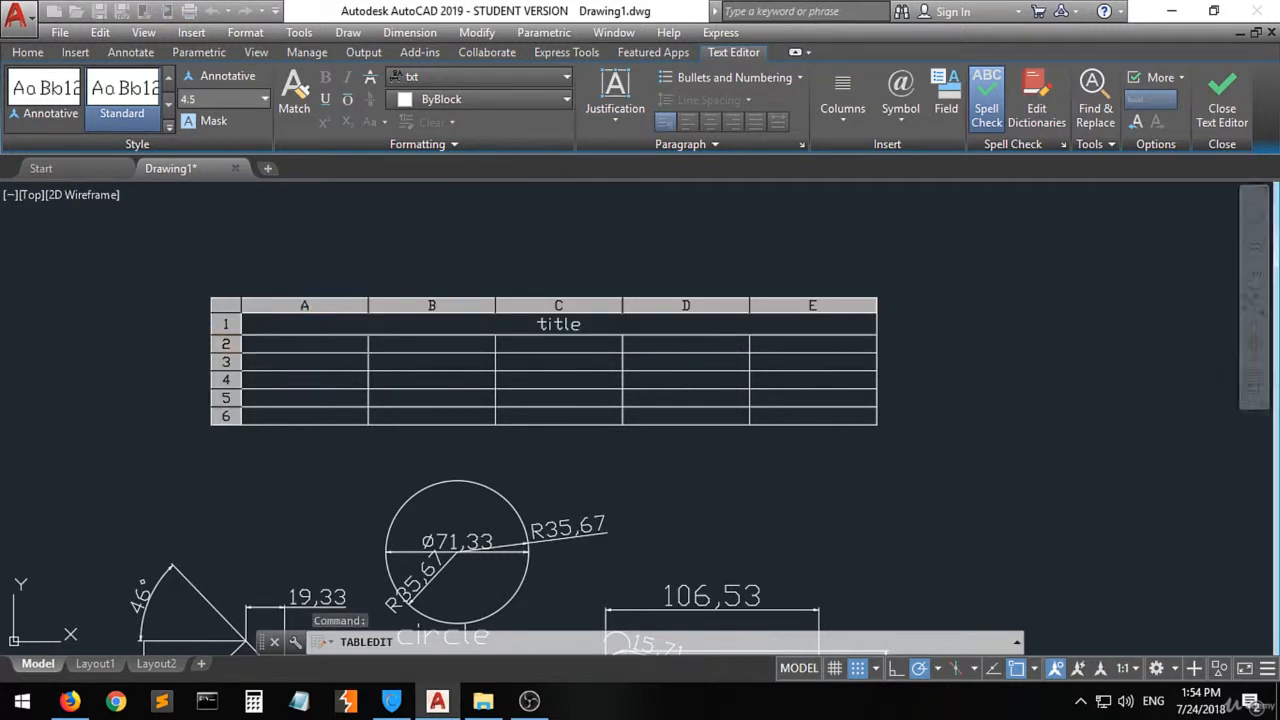
pyautogui.write('254')
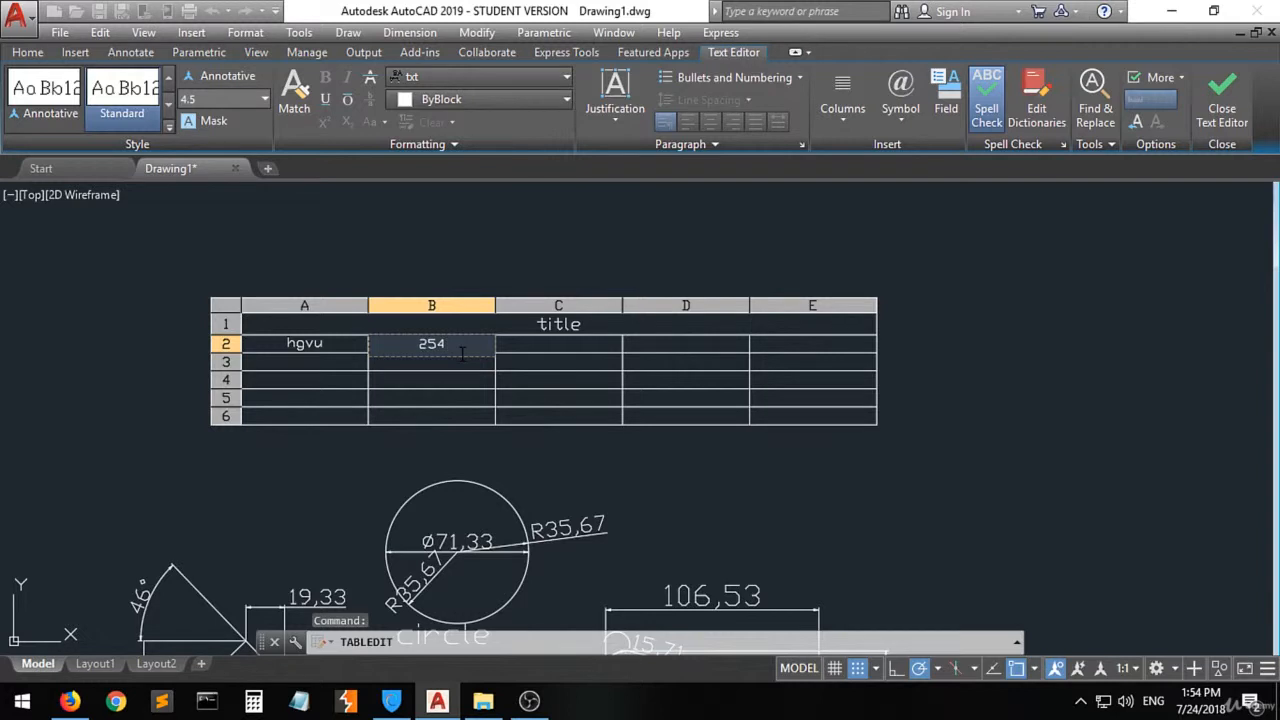
pyautogui.press('Tab')
pyautogui.press('Tab')
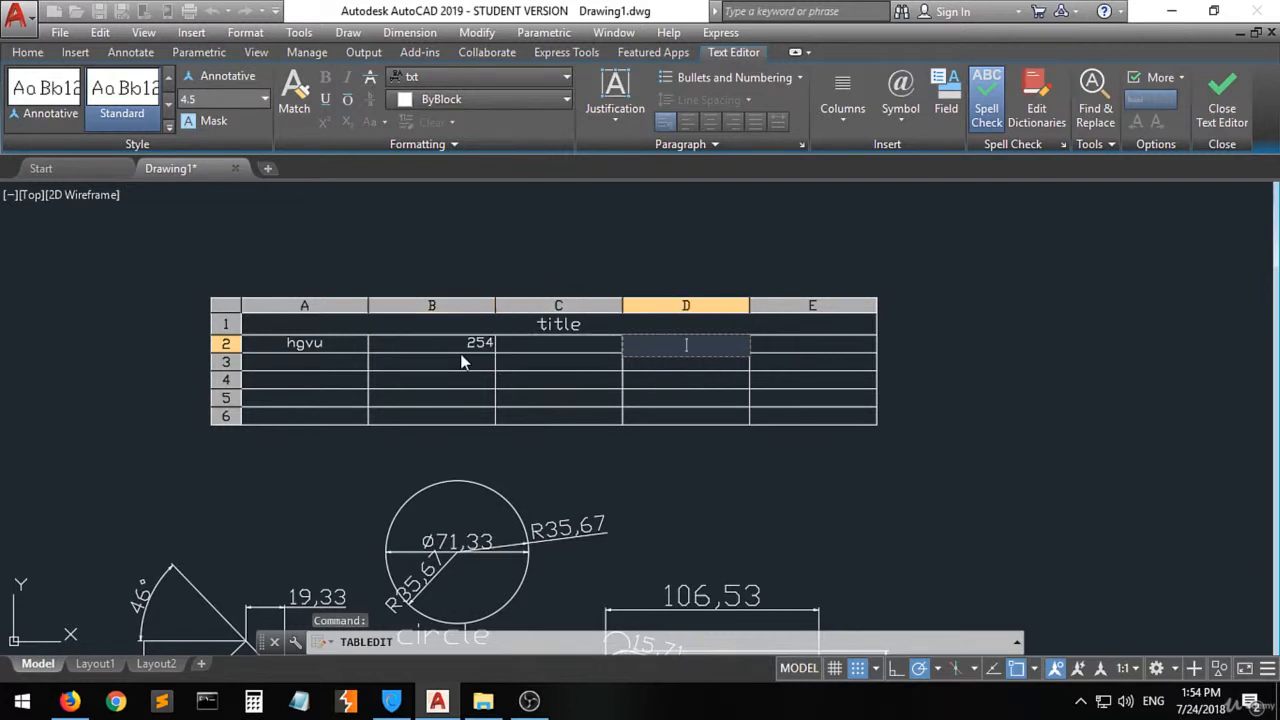
# - Move the cell cursor through the table's empty cells down to row 5 and finish editing the table
pyautogui.press('Tab')
pyautogui.press('Down')
pyautogui.press('Left')
pyautogui.press('Left')
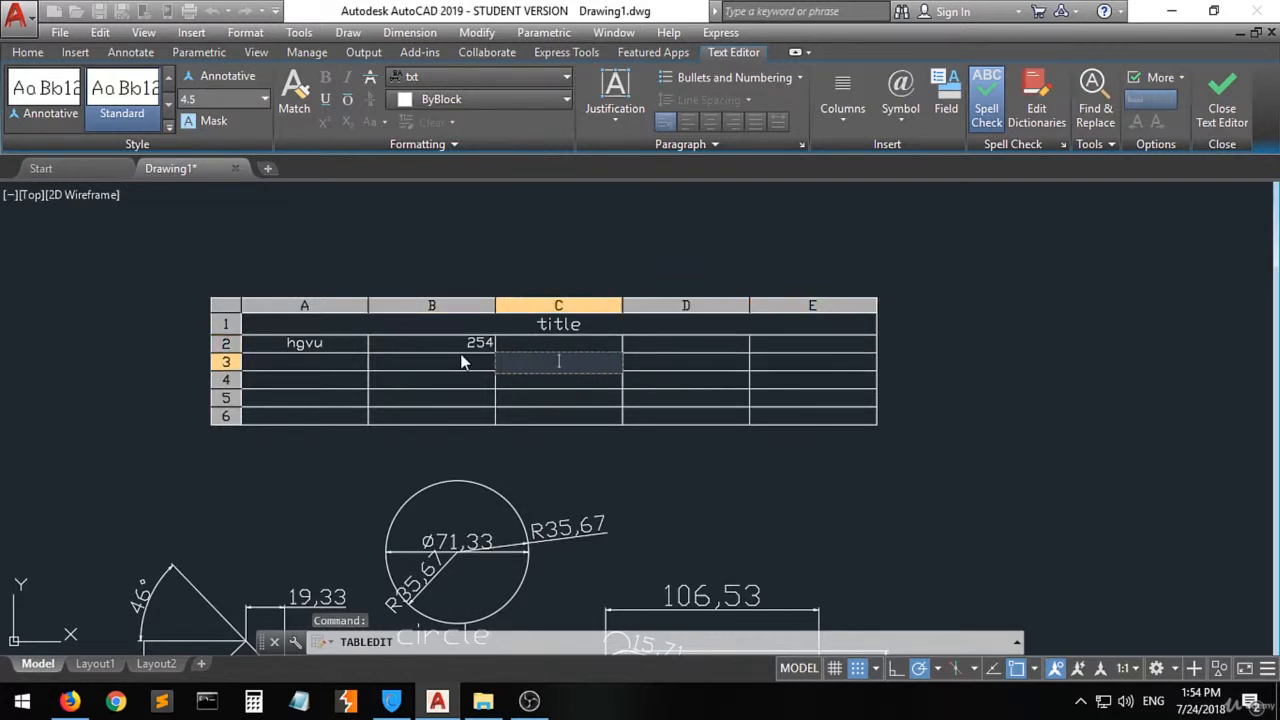
pyautogui.press('Down')
pyautogui.press('Down')
pyautogui.press('Down')
pyautogui.press('Left')
pyautogui.press('Left')
pyautogui.press('Left')
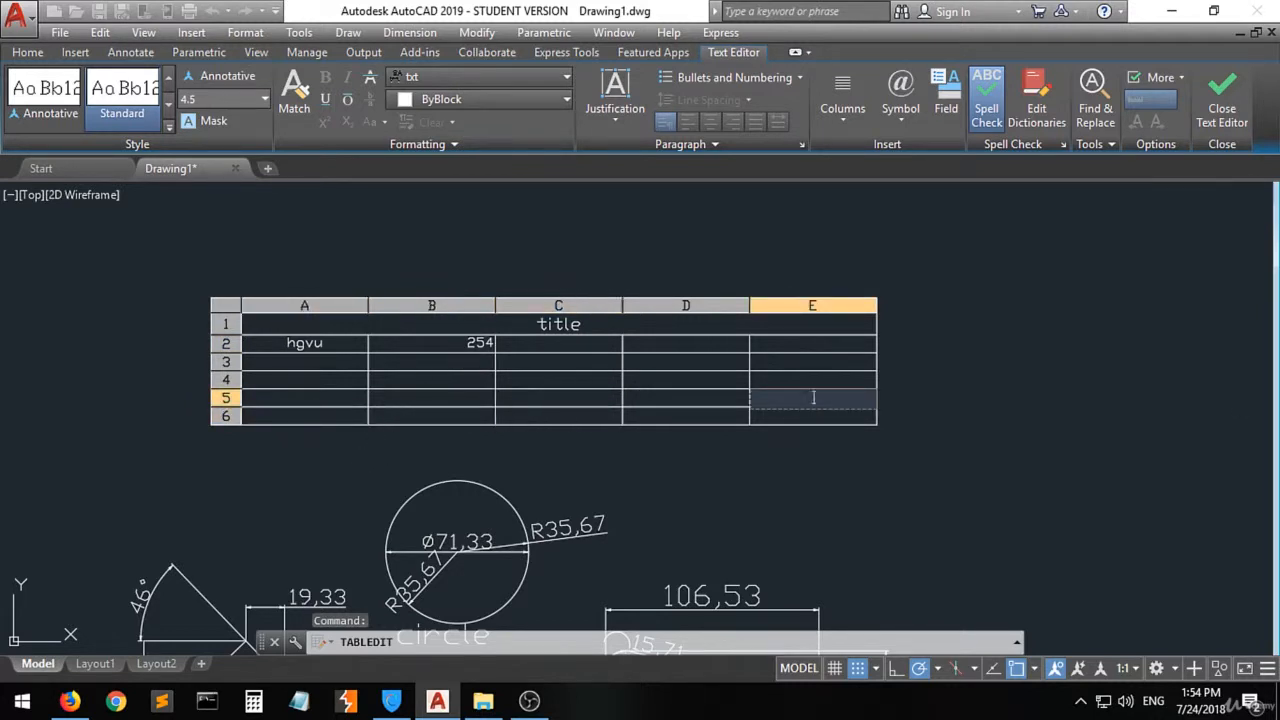
pyautogui.press('Escape')
pyautogui.press('Escape')
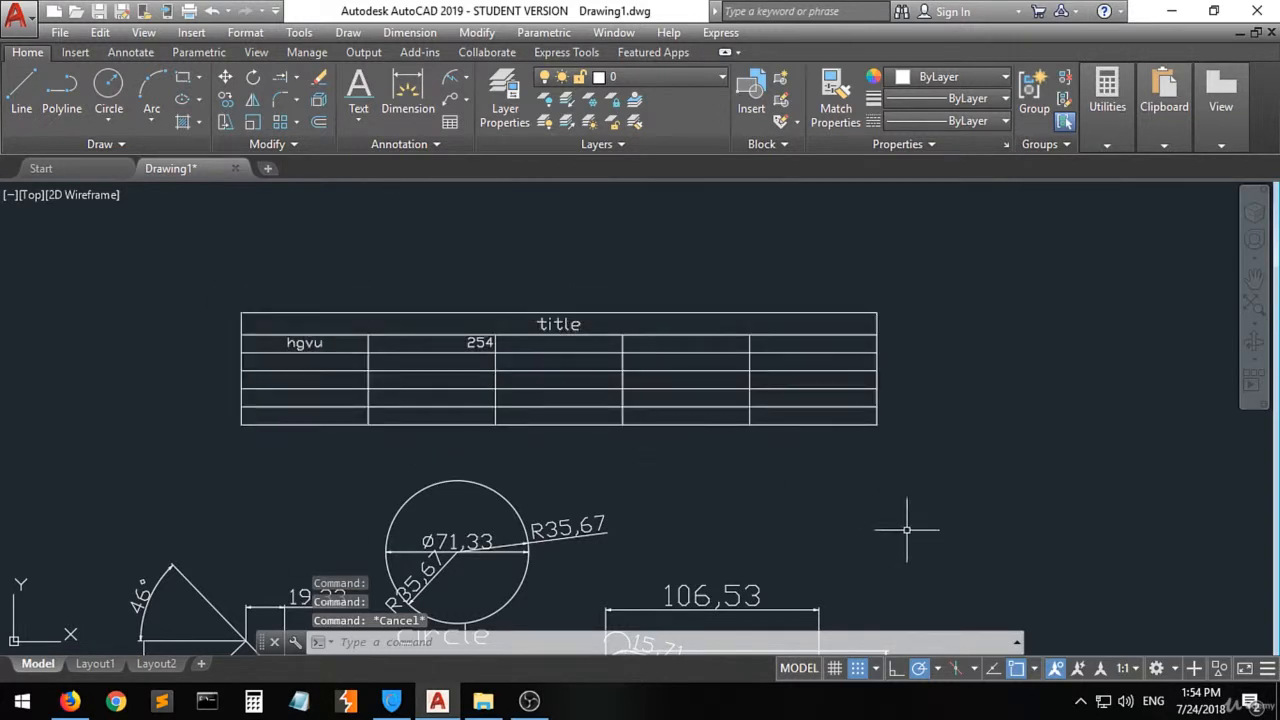
pyautogui.scroll(-2, 975, 492)
pyautogui.scroll(-3, 330, 385)
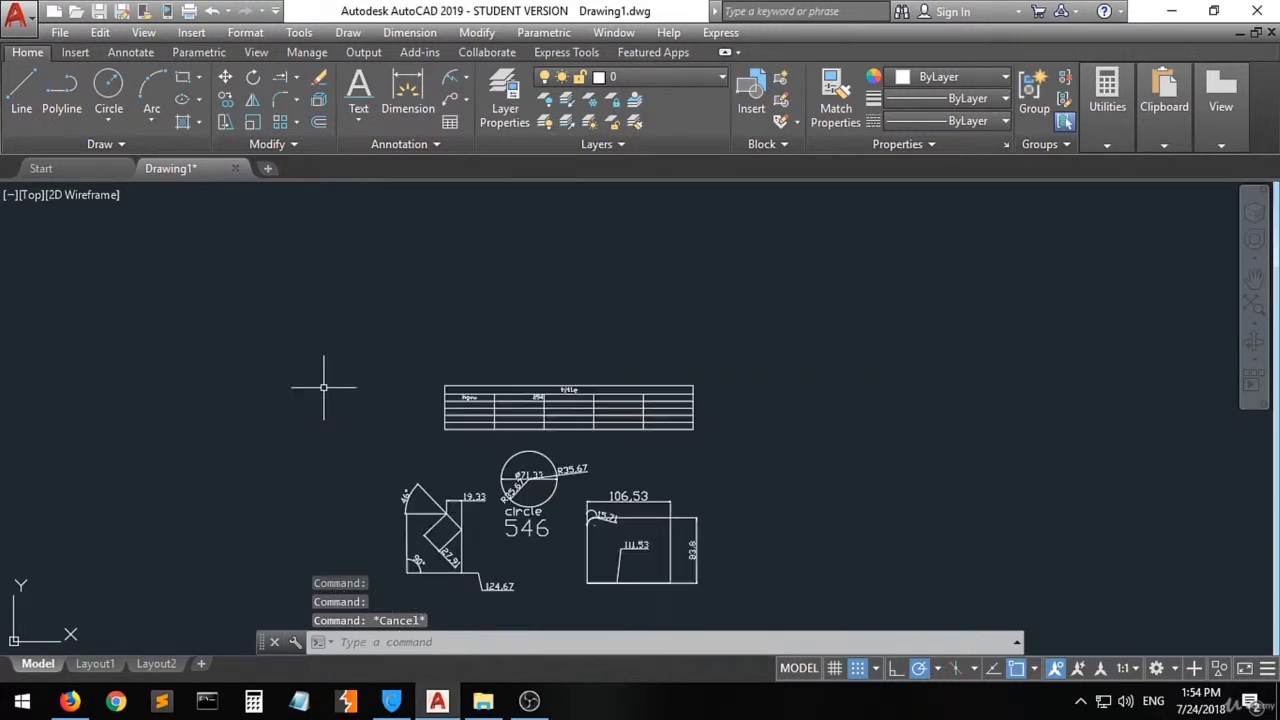
pyautogui.scroll(-1, 385, 378)
pyautogui.scroll(2, 499, 487)
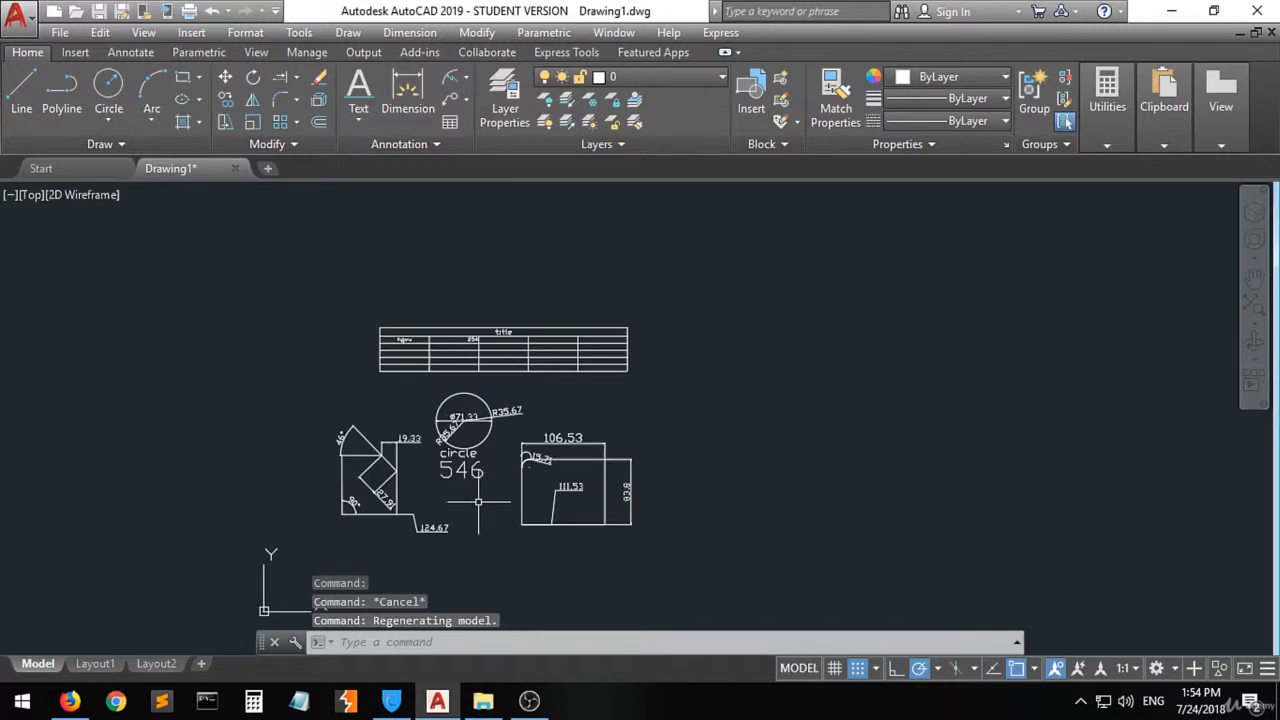